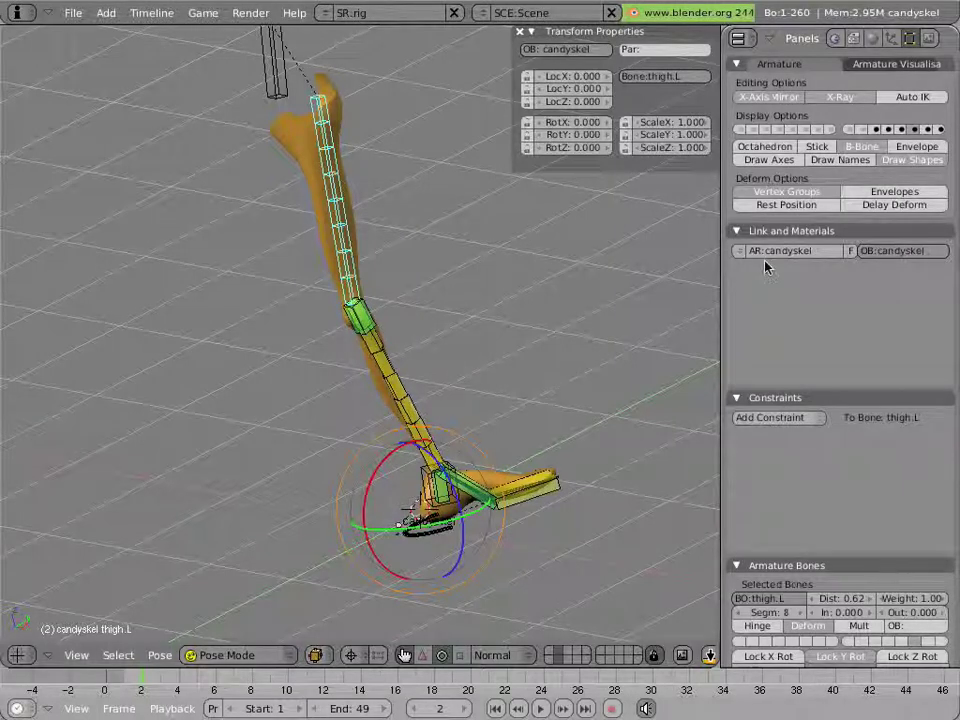
# - Select all leg bones and clear their pose location and rotation to rest
pyautogui.keyDown('shift'); pyautogui.click(904, 131); pyautogui.keyUp('shift')
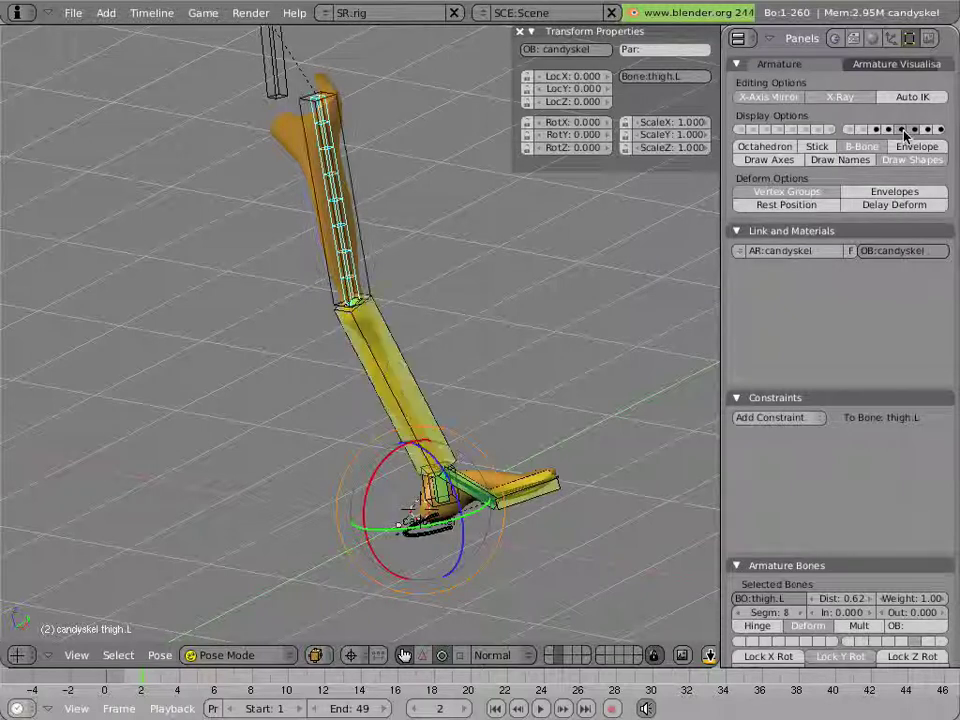
pyautogui.keyDown('shift'); pyautogui.click(905, 133); pyautogui.keyUp('shift')
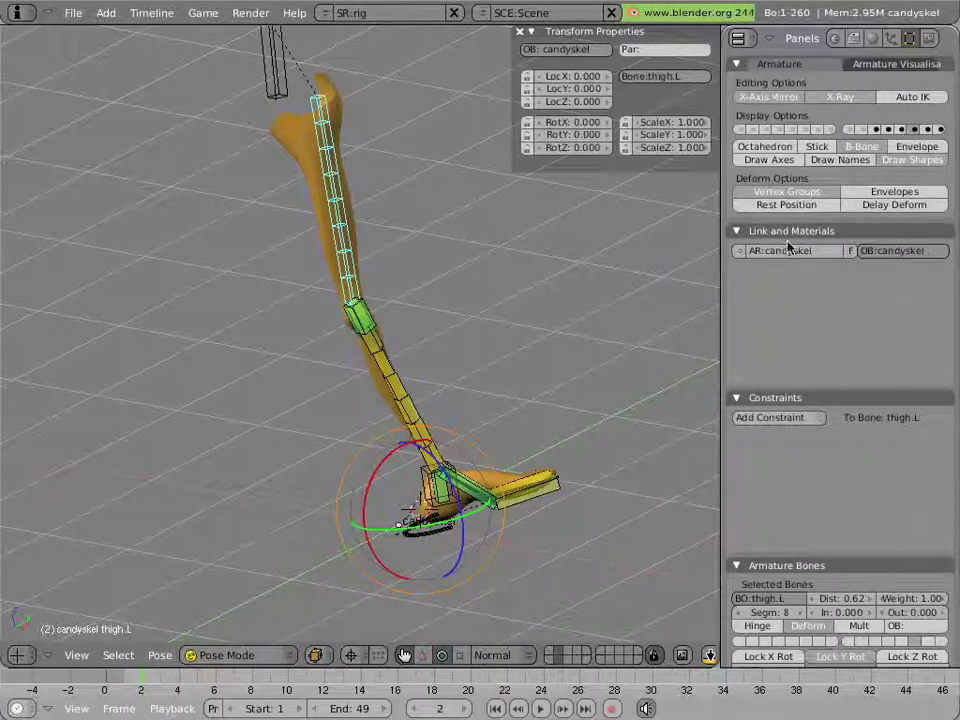
pyautogui.press('a')
pyautogui.press('a')
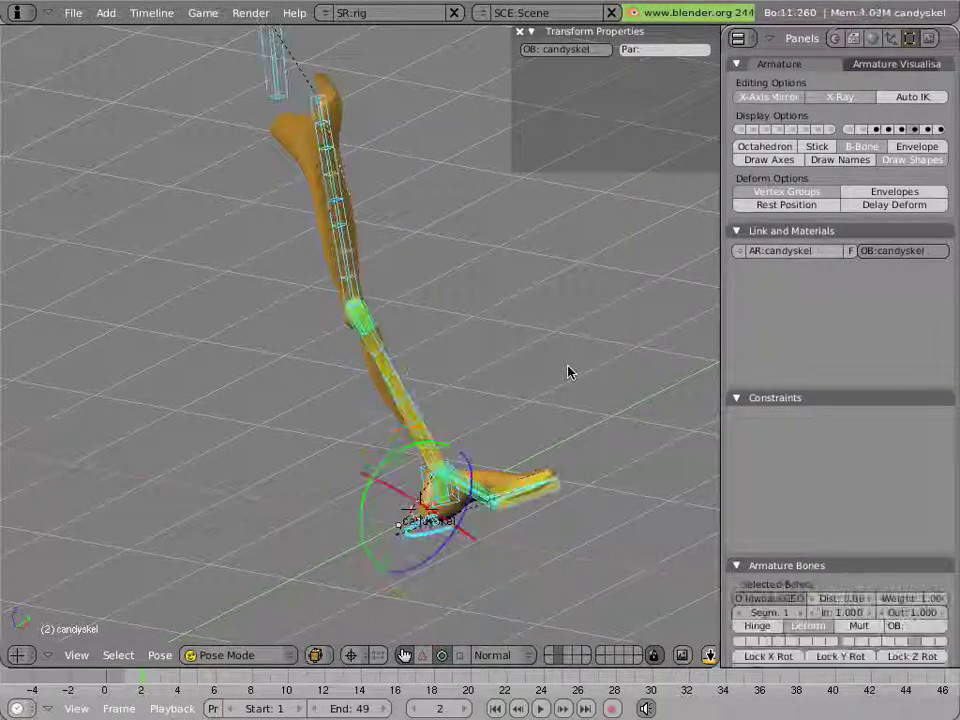
pyautogui.hotkey('alt', 'g')
pyautogui.click(567, 371)
pyautogui.hotkey('alt', 'r')
pyautogui.click(567, 371)
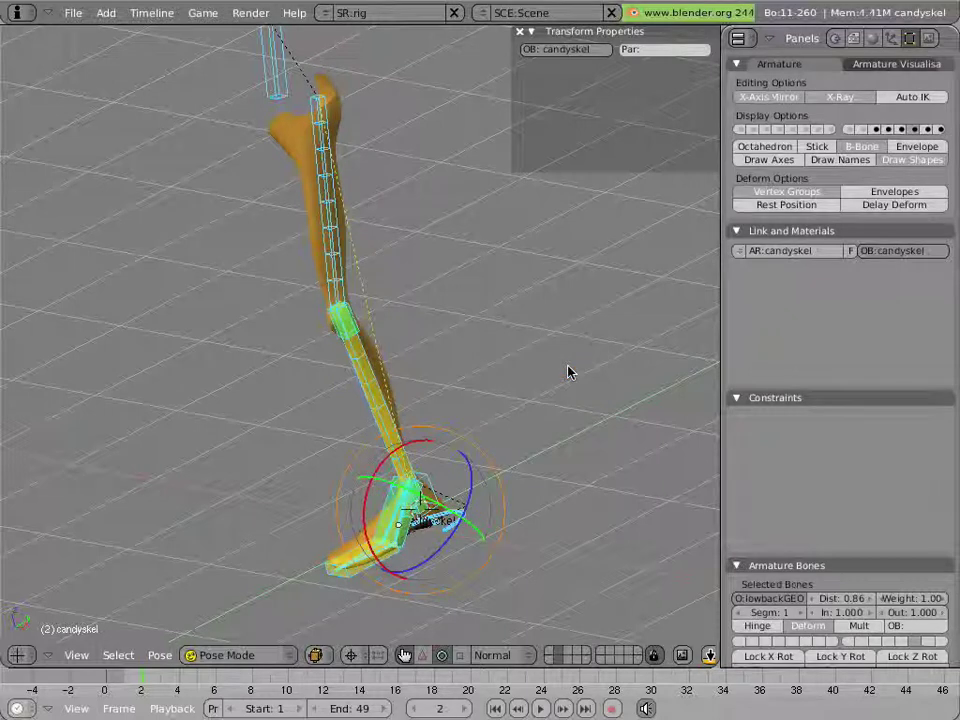
# - Deselect all and show the box-shaped bone layer over thigh and calf
pyautogui.press('a')
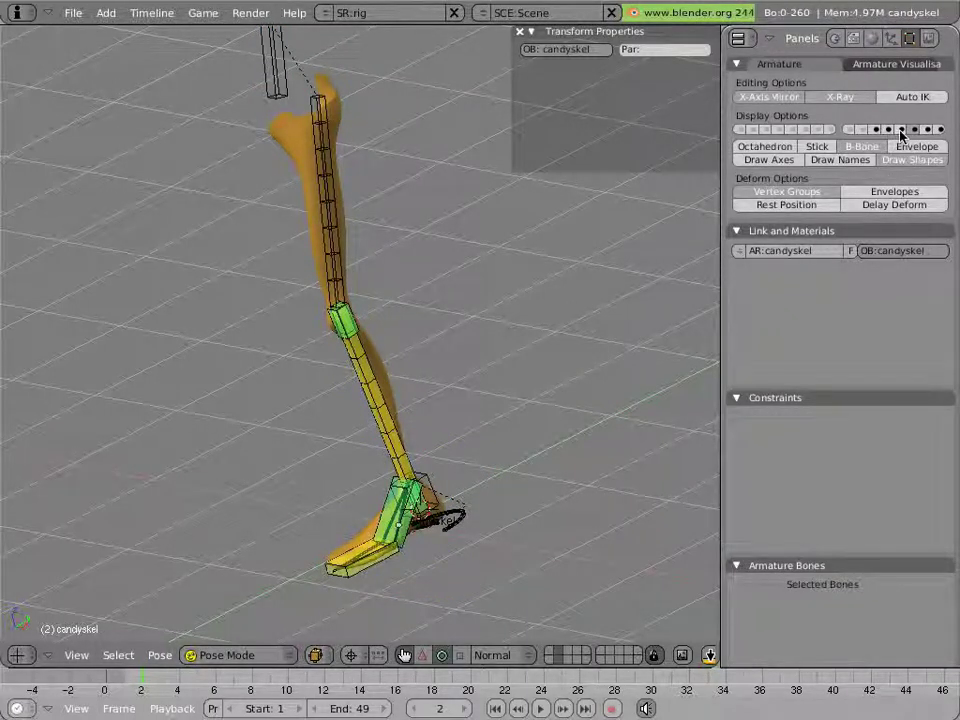
pyautogui.keyDown('shift'); pyautogui.click(901, 131); pyautogui.keyUp('shift')
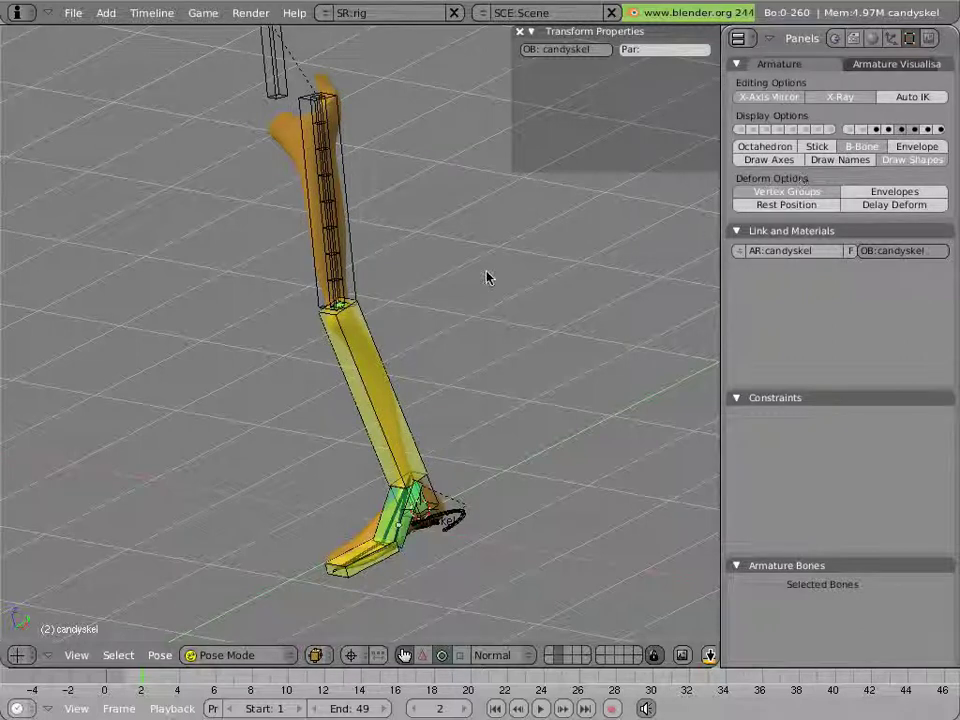
pyautogui.moveTo(529, 279); pyautogui.dragTo(457, 313, button='middle')
# - In wireframe side view, move foot.L so the IK leg swings forward
pyautogui.press('z')
pyautogui.press('KP_3')
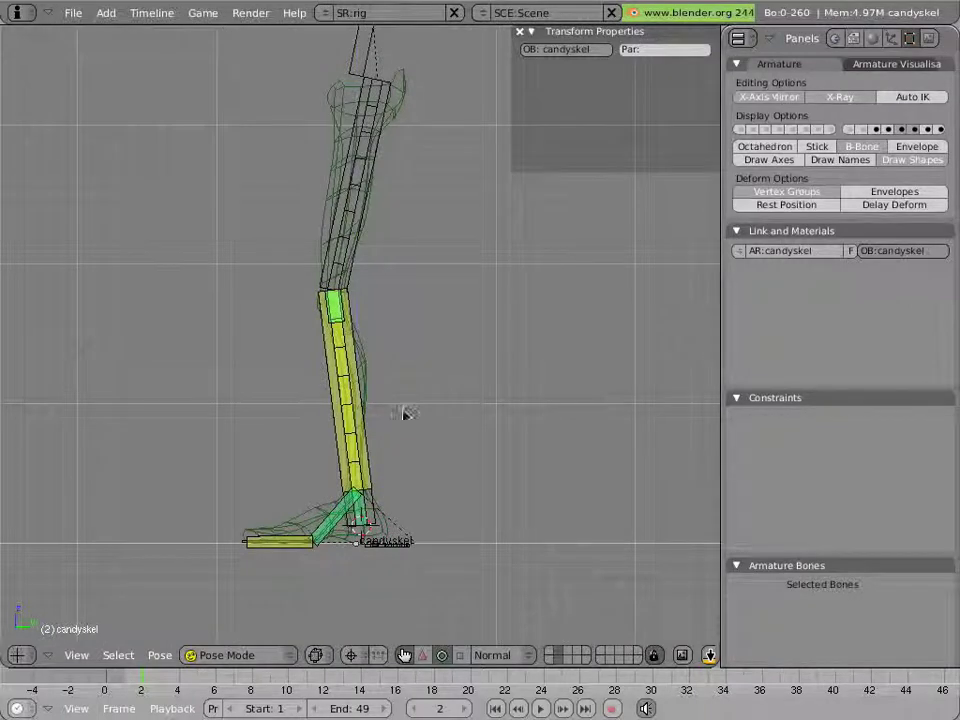
pyautogui.rightClick(408, 521)
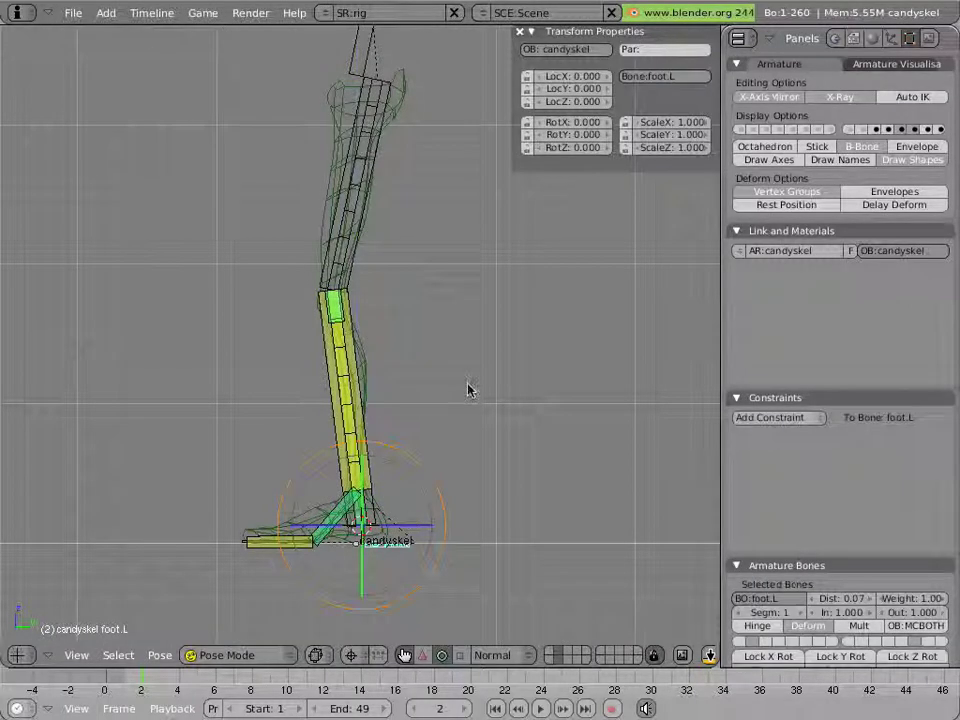
pyautogui.press('g')
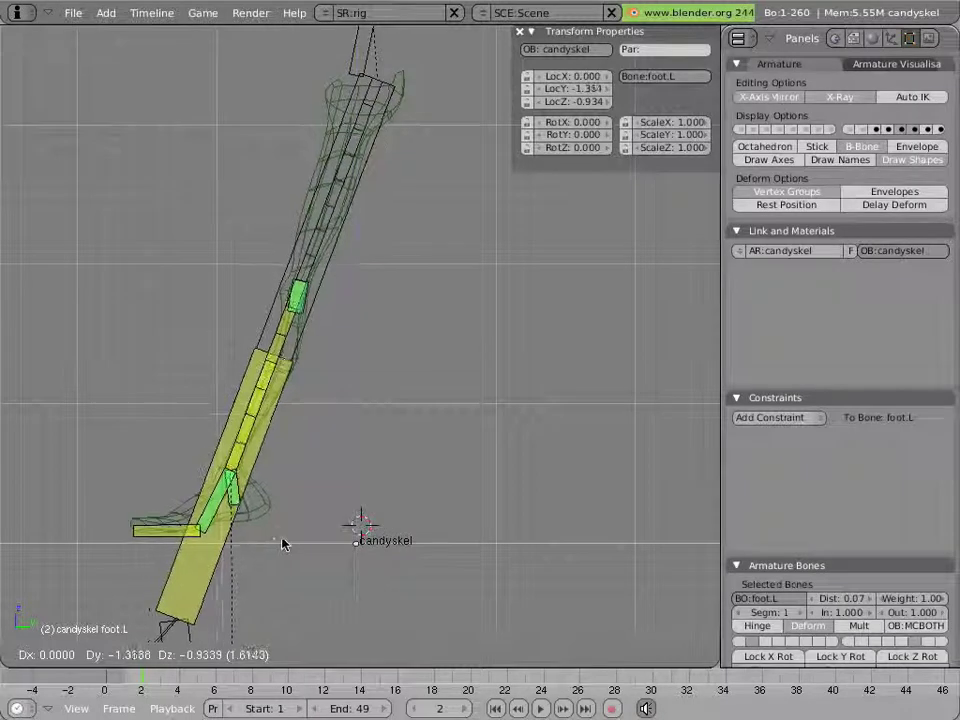
pyautogui.click(225, 540)
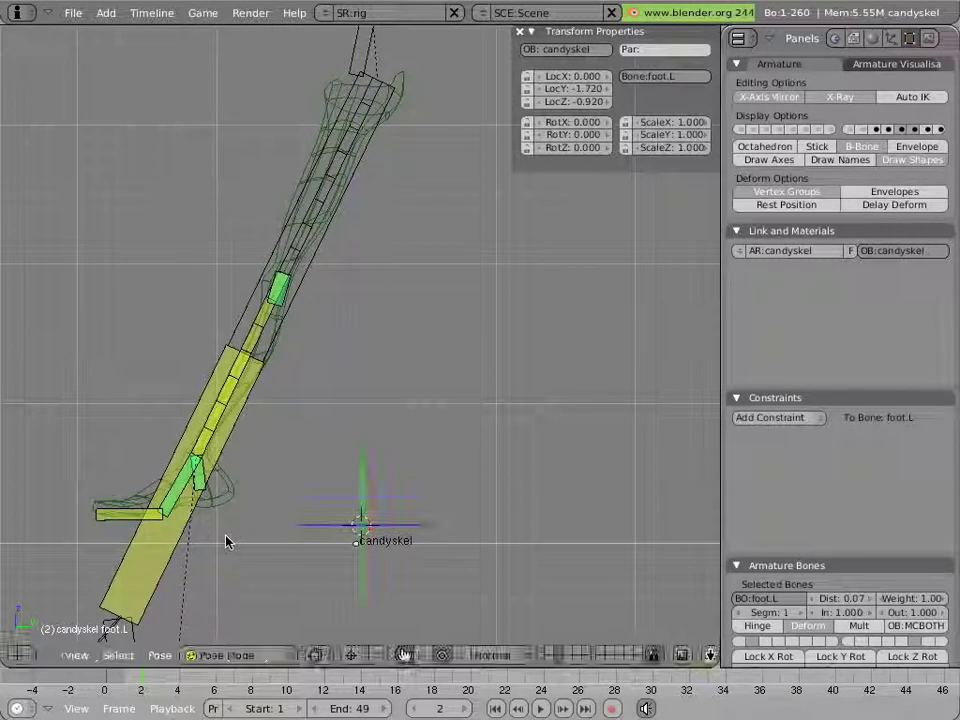
# - Select calf.L, then thigh.L, and orbit around the leg
pyautogui.rightClick(262, 340)
pyautogui.rightClick(305, 332)
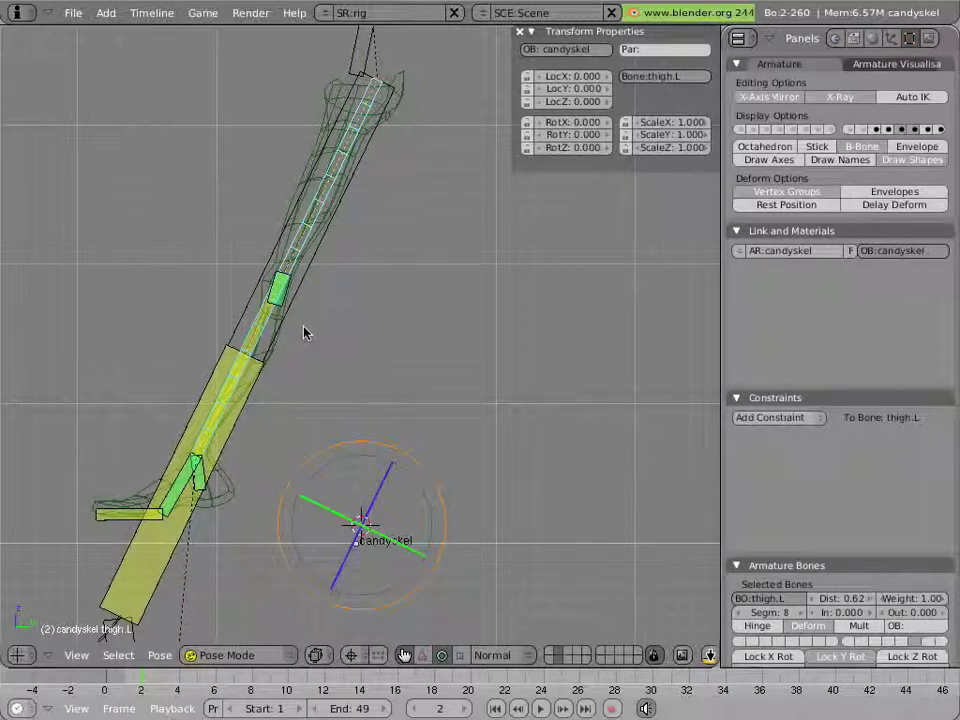
pyautogui.moveTo(285, 360)
pyautogui.mouseDown(button='middle')
pyautogui.moveTo(261, 386)
pyautogui.moveTo(340, 300)
pyautogui.moveTo(328, 311)
pyautogui.mouseUp(button='middle')
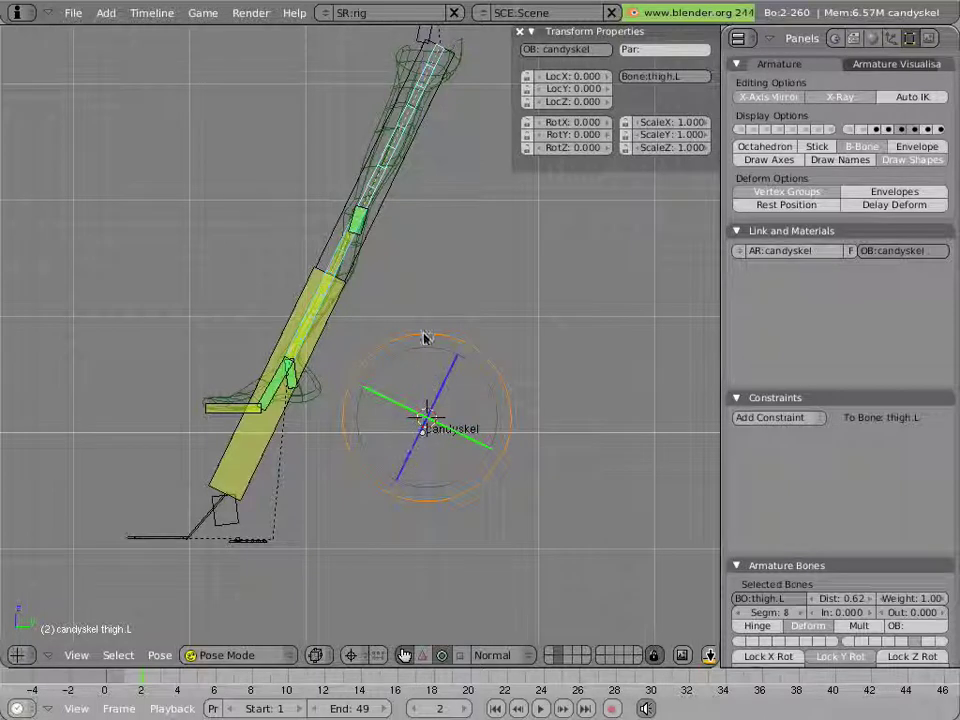
# - Delete the IK Solver constraint from the calf.L bone
pyautogui.rightClick(338, 270)
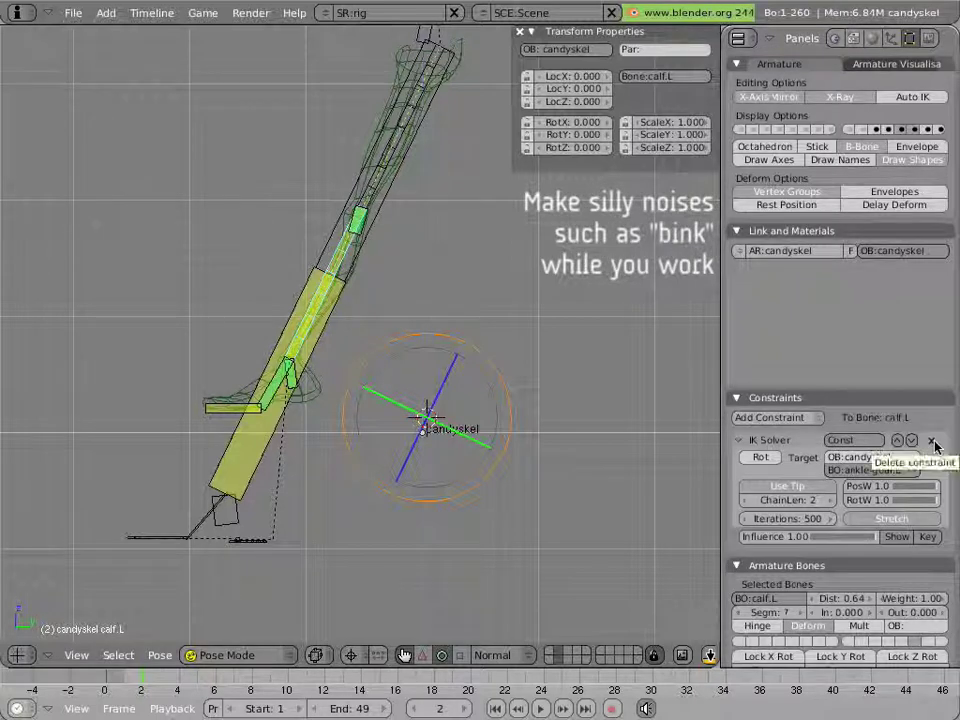
pyautogui.click(933, 441)
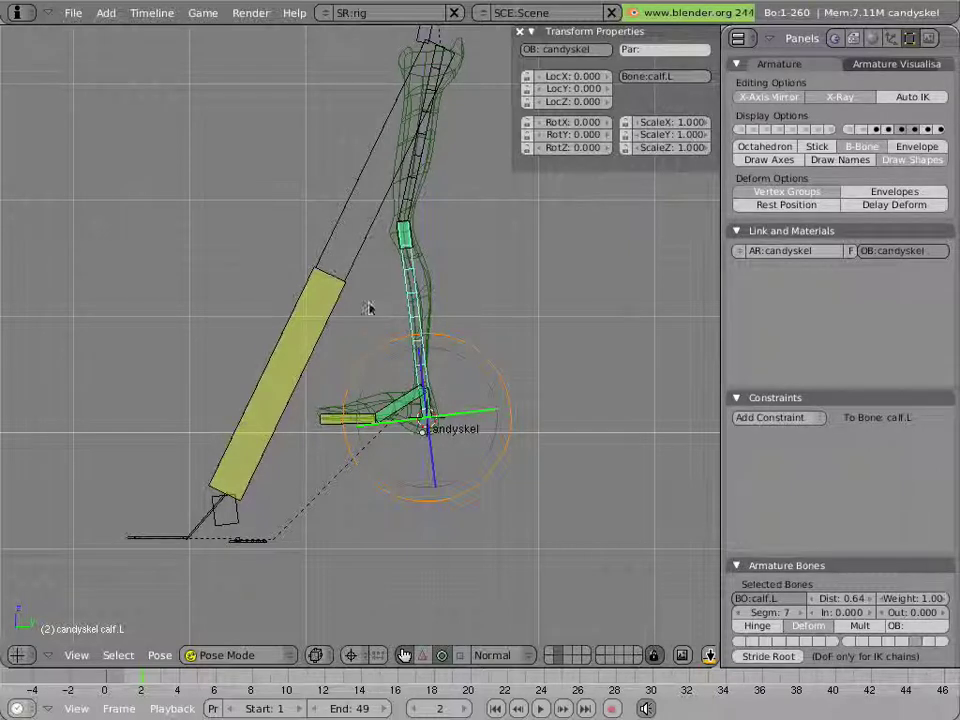
# - Add a Stretch To constraint on thigh.L targeting calfIK.L
pyautogui.rightClick(409, 185)
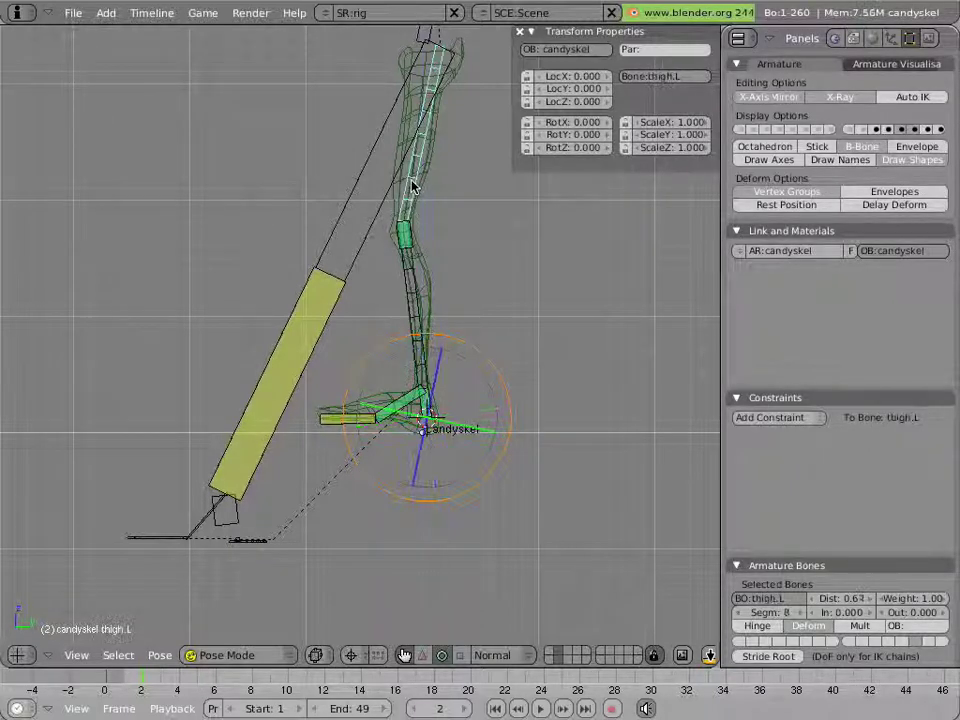
pyautogui.rightClick(330, 298)
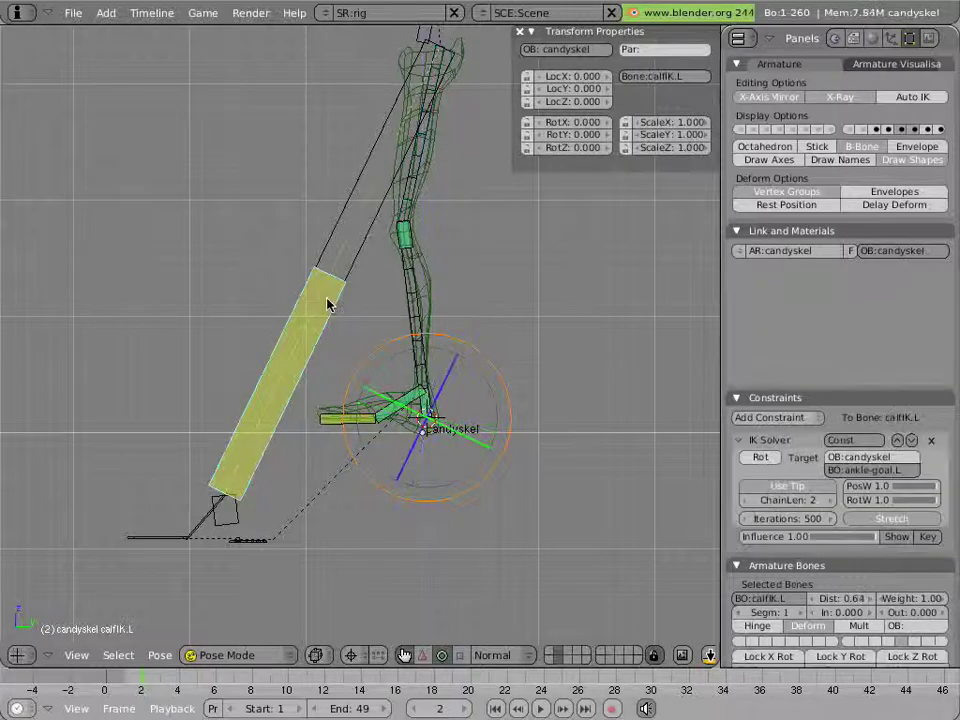
pyautogui.rightClick(408, 301)
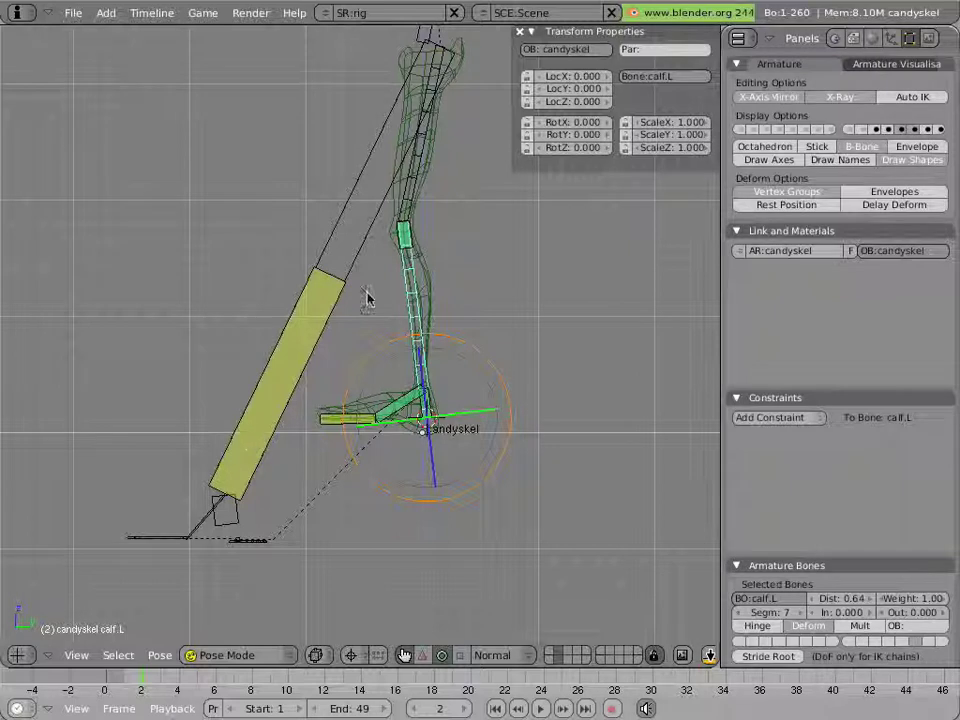
pyautogui.rightClick(336, 318)
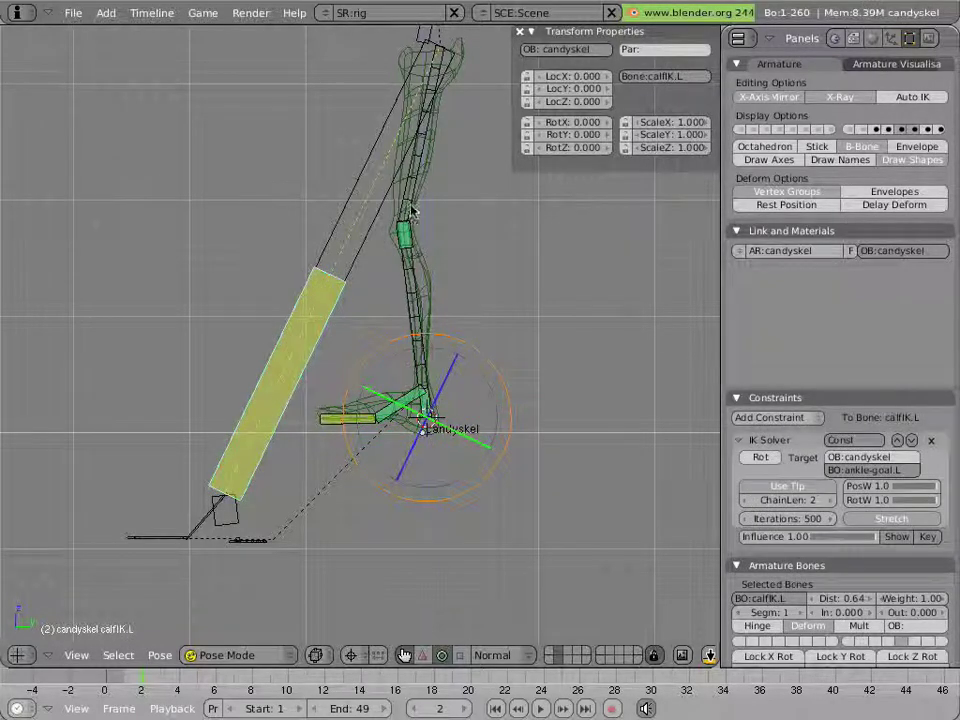
pyautogui.rightClick(430, 222)
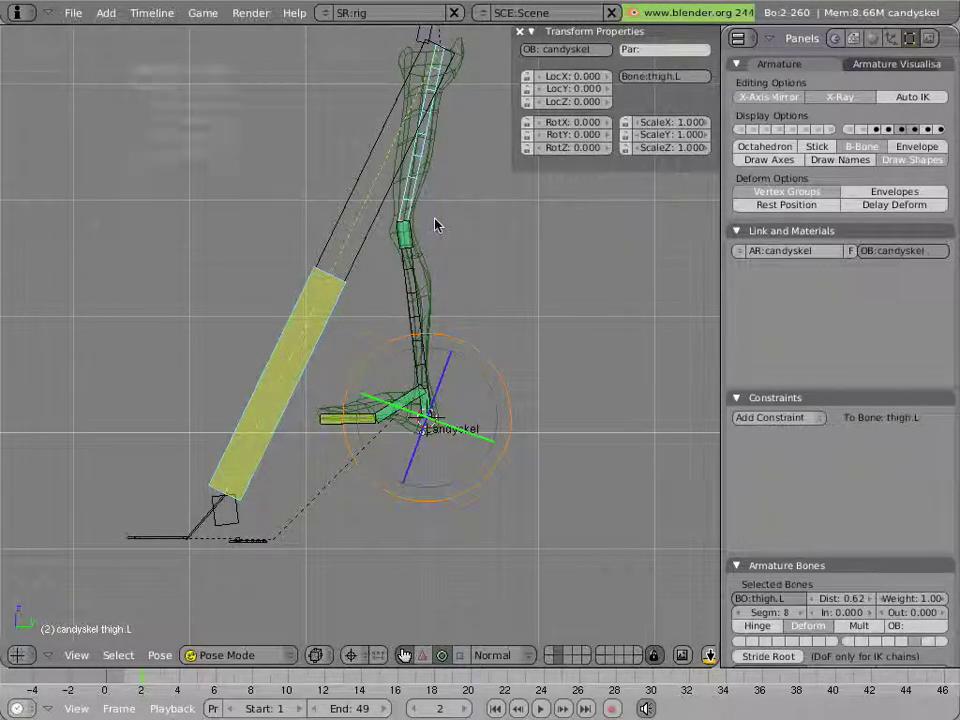
pyautogui.hotkey('ctrl', 'alt', 'c')
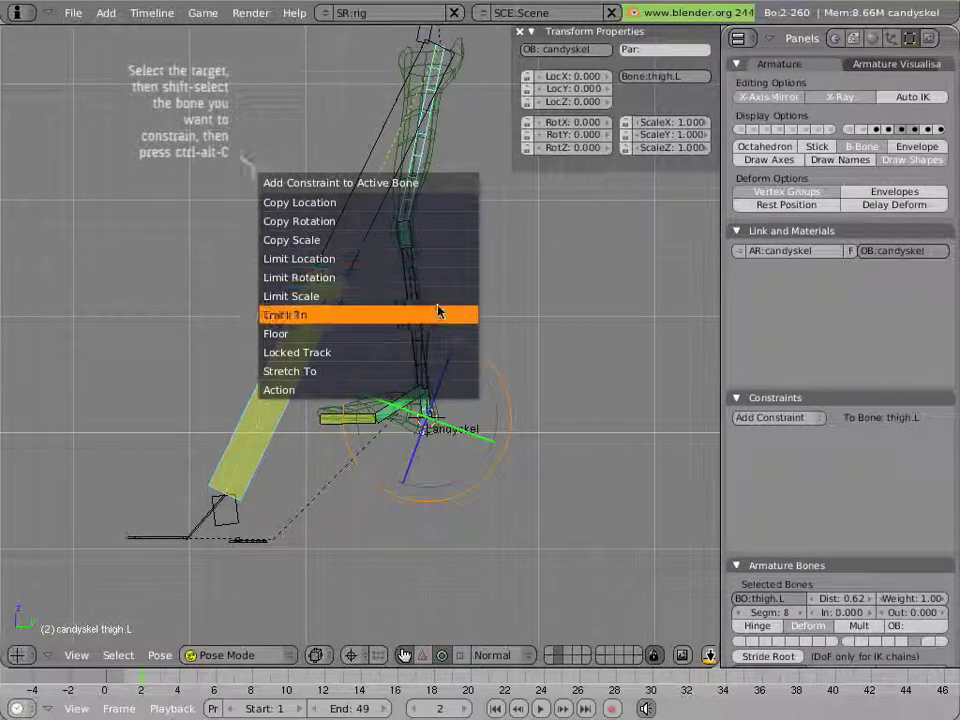
pyautogui.click(427, 370)
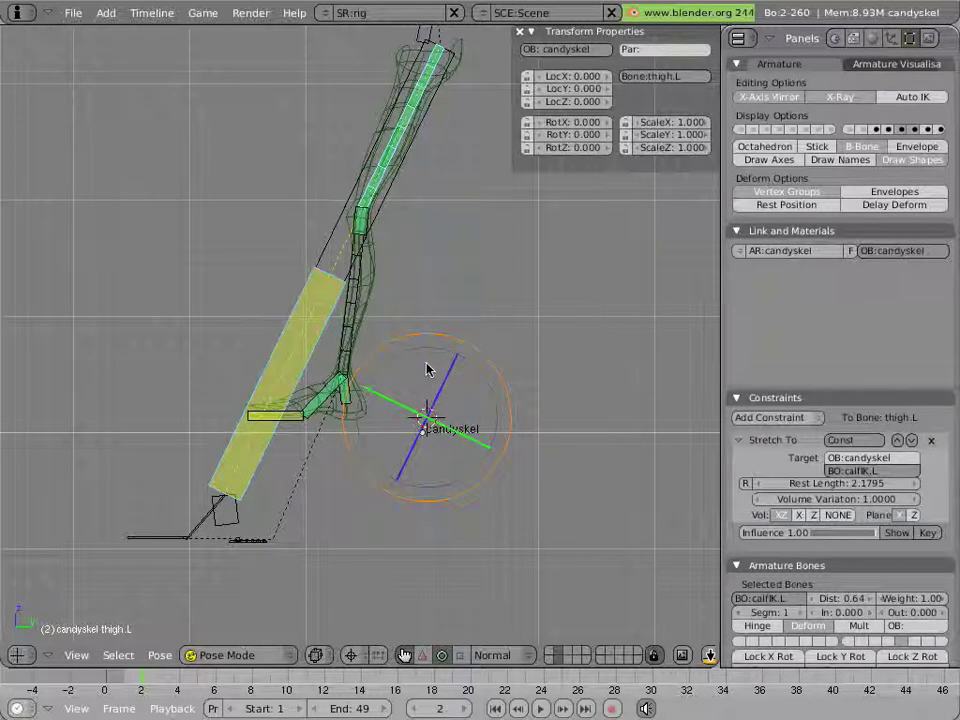
# - Add a Stretch To constraint on calf.L targeting ankle-goal.L
pyautogui.rightClick(358, 338)
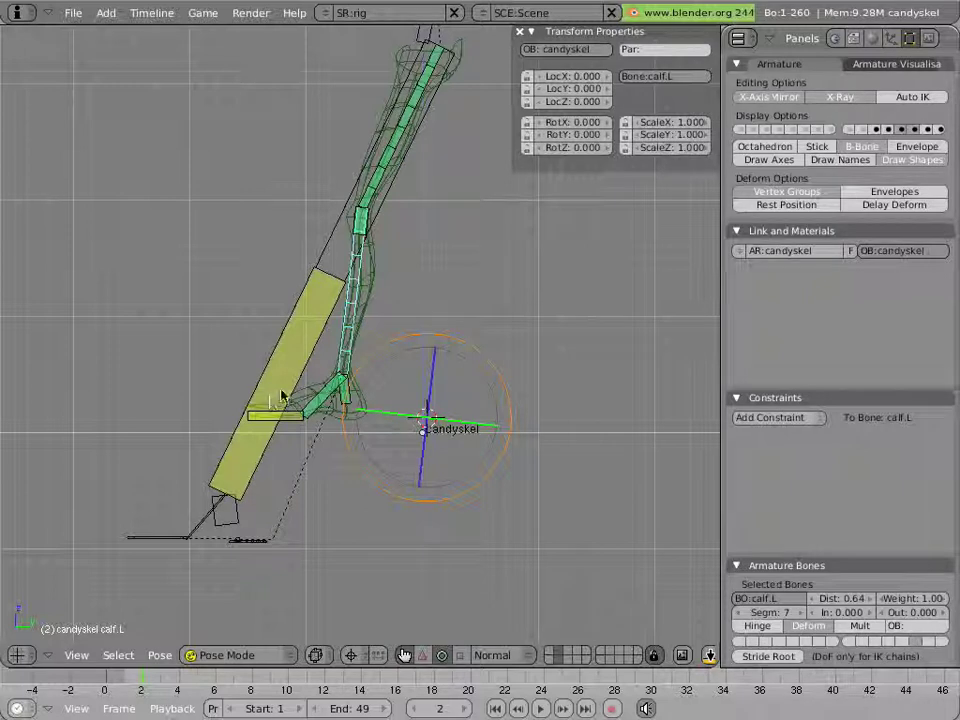
pyautogui.rightClick(236, 526)
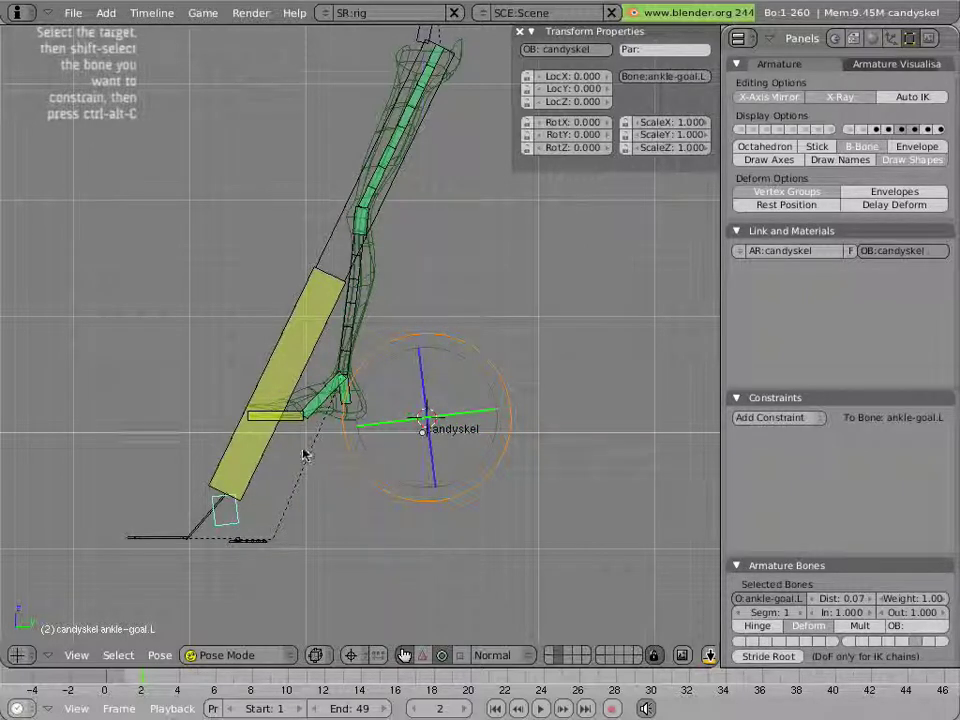
pyautogui.keyDown('shift'); pyautogui.rightClick(344, 334); pyautogui.keyUp('shift')
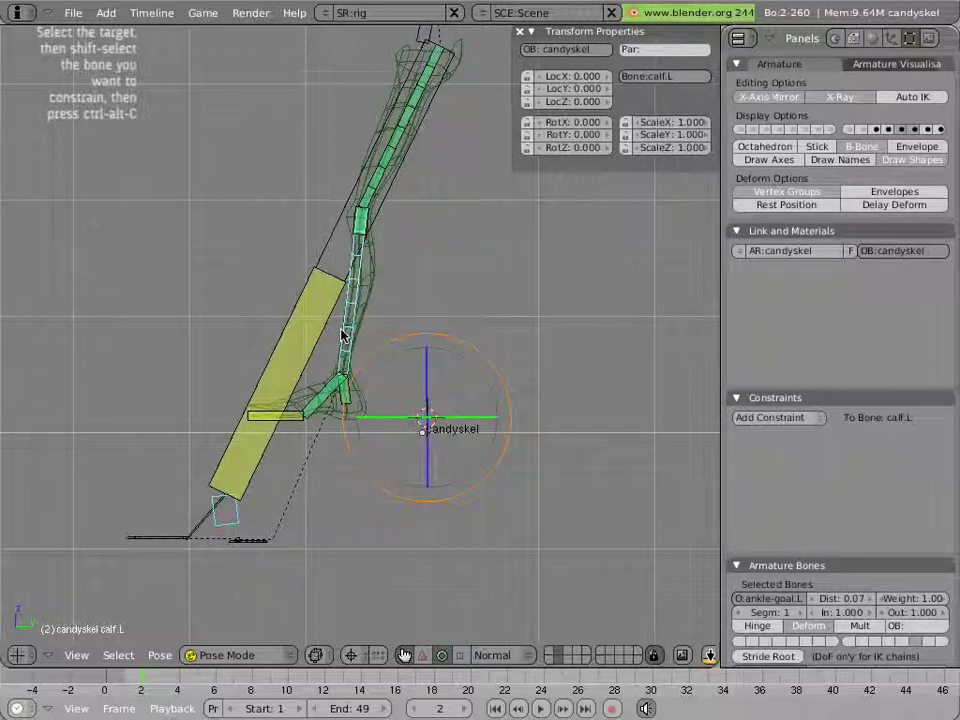
pyautogui.hotkey('ctrl', 'alt', 'c')
pyautogui.click(342, 335)
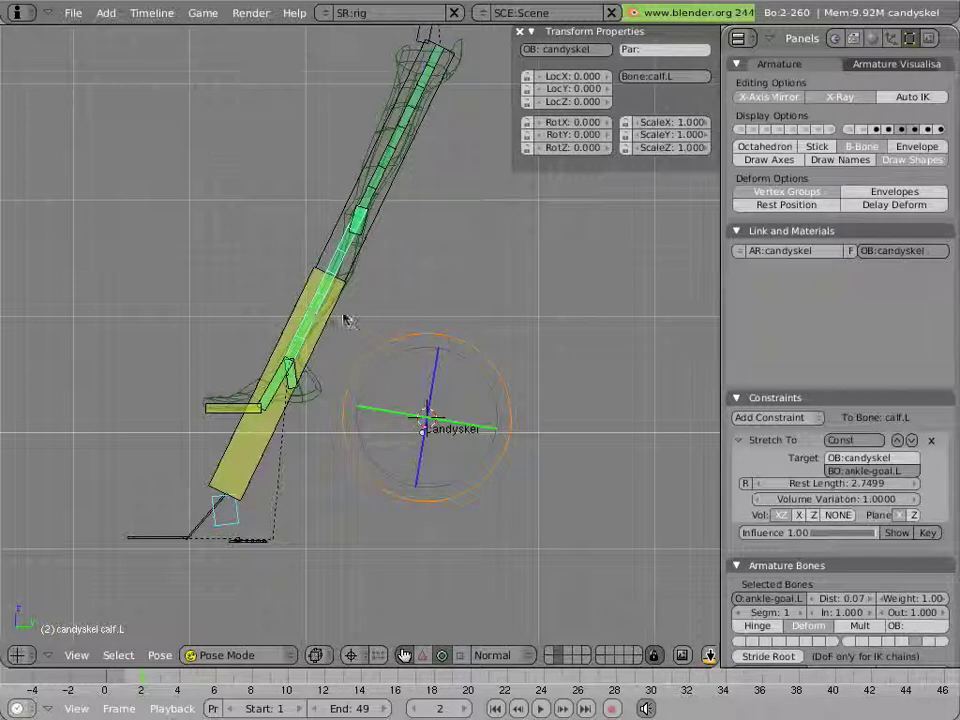
# - Return foot.L to its rest location and reset the thigh's Stretch To rest length
pyautogui.rightClick(272, 551)
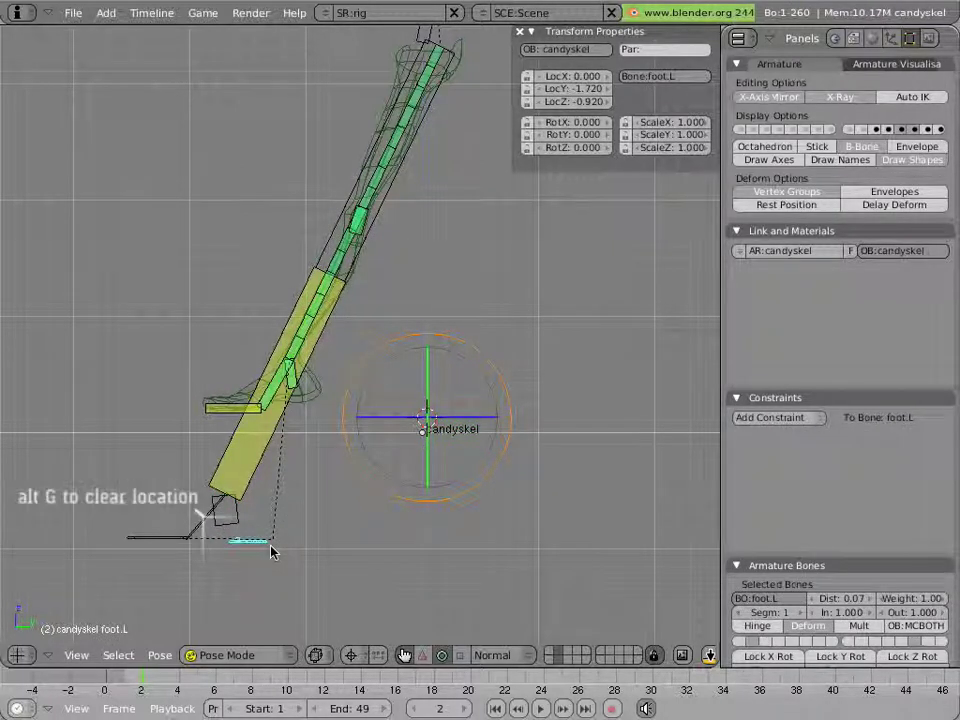
pyautogui.hotkey('alt', 'g')
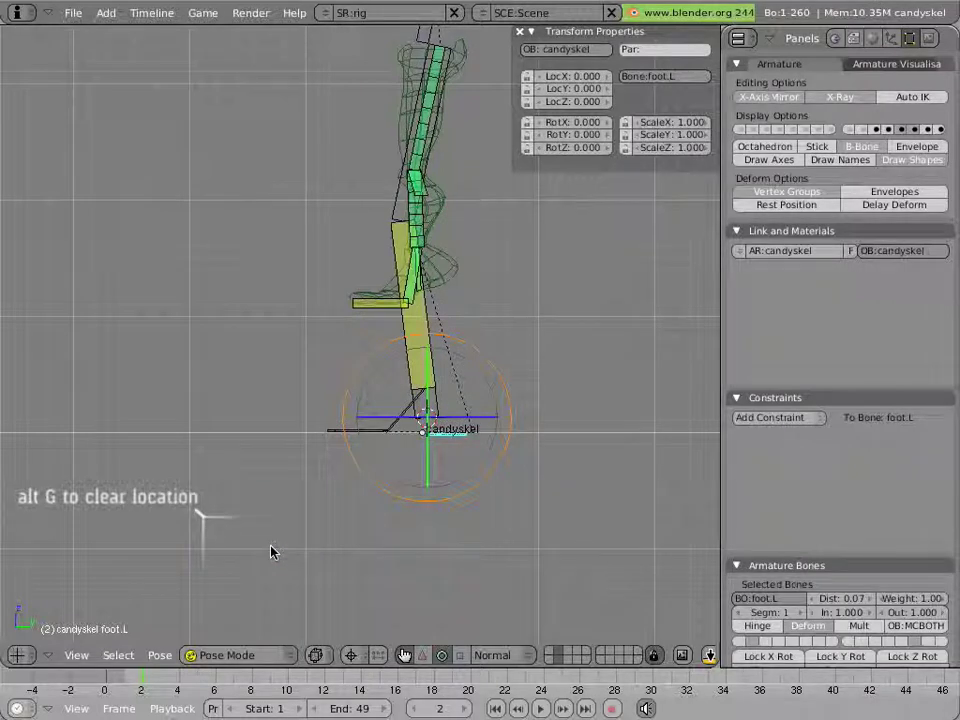
pyautogui.rightClick(430, 148)
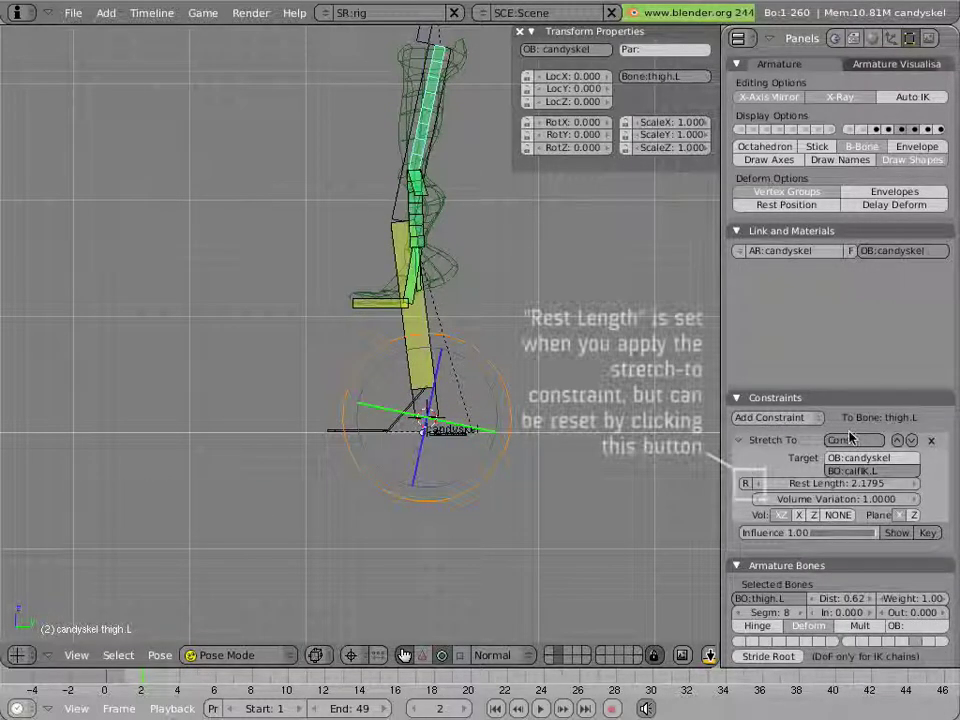
pyautogui.click(745, 484)
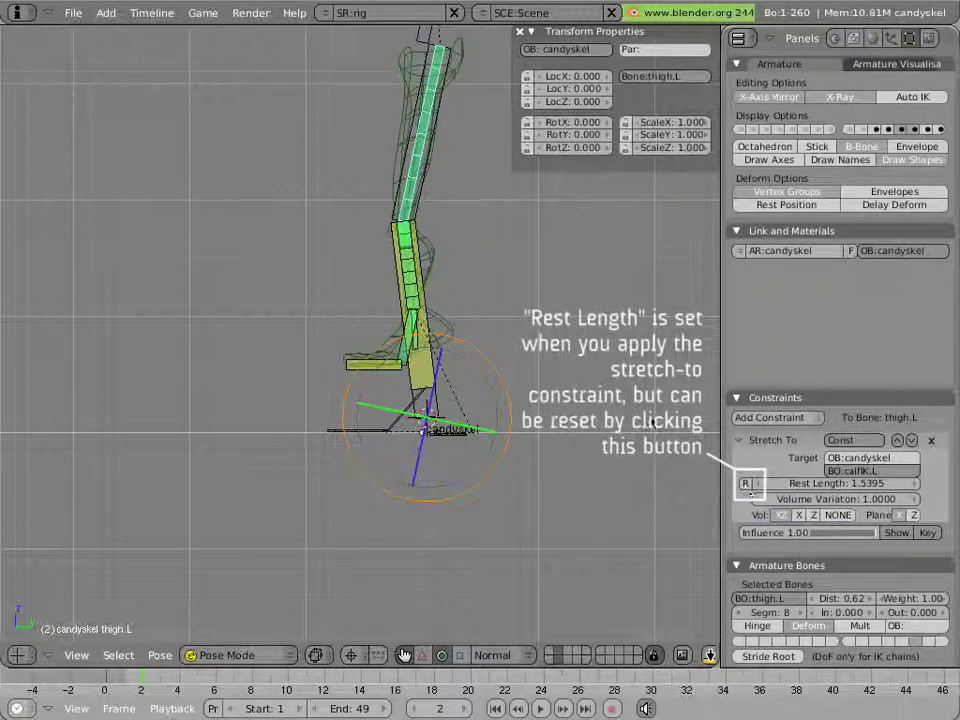
# - Reset the calf's Stretch To rest length to 1.448 and start dragging foot.L
pyautogui.rightClick(407, 272)
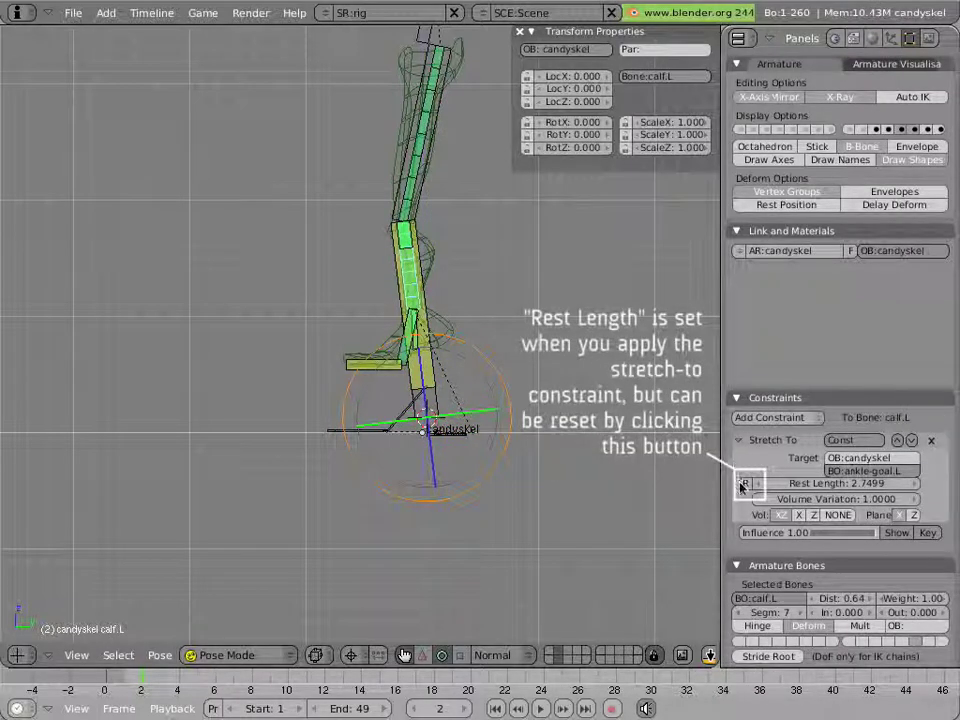
pyautogui.click(742, 484)
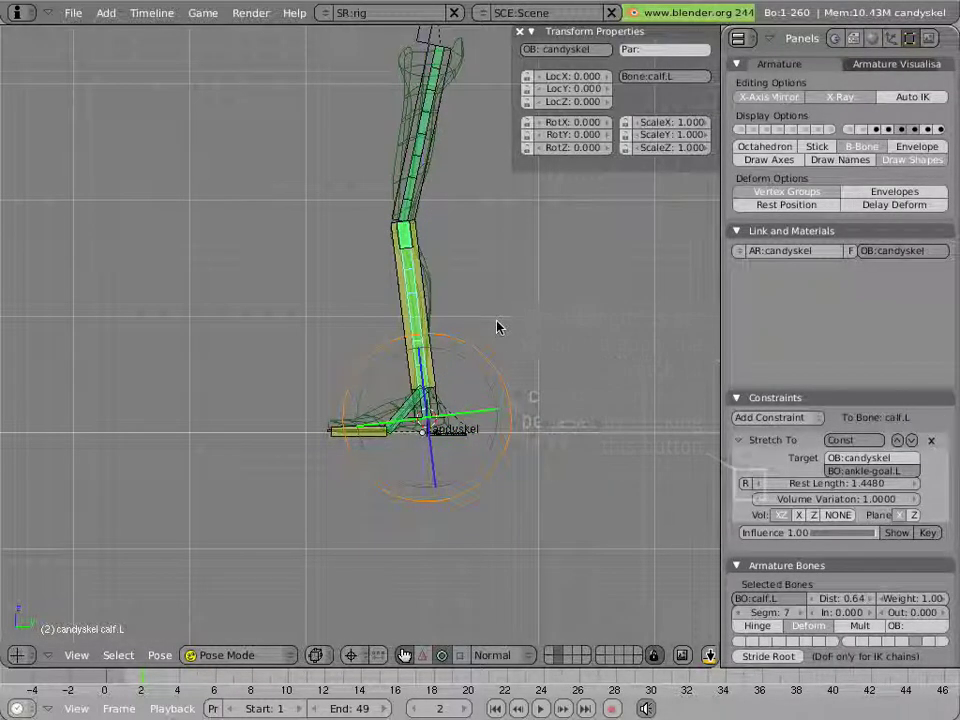
pyautogui.rightClick(457, 438)
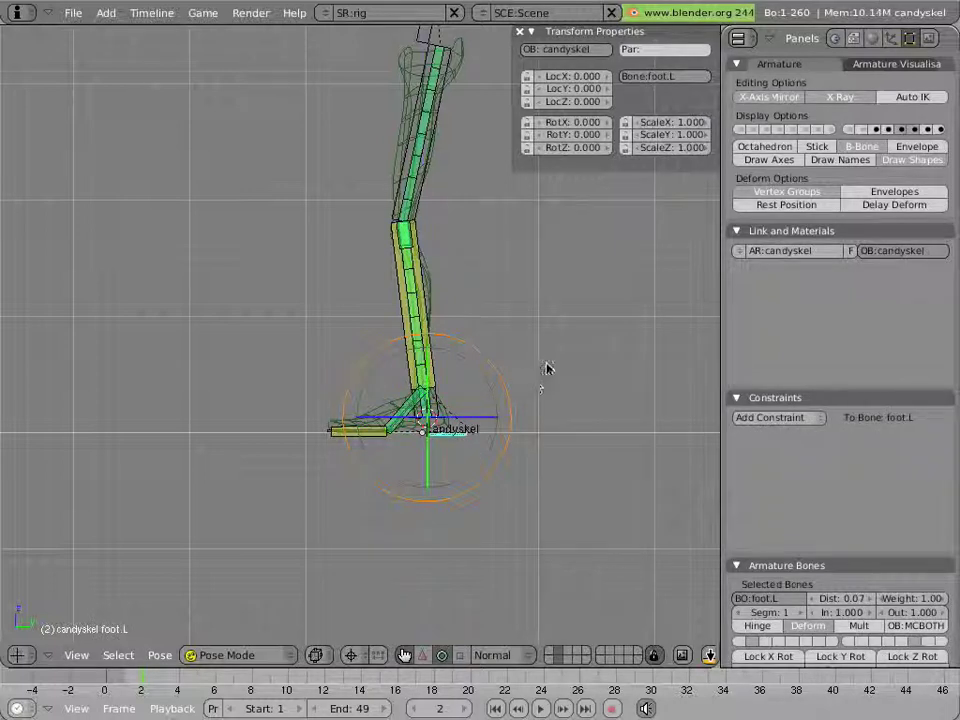
pyautogui.press('g')
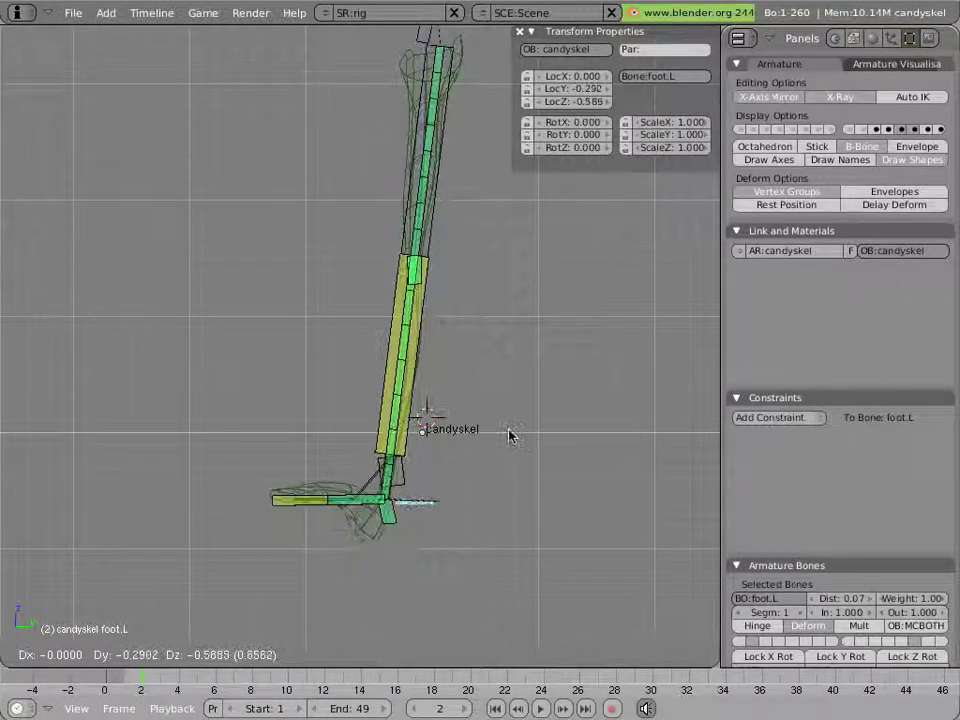
# - Drag foot.L far from the hip so the leg stretches, then select calf.L
pyautogui.press('Escape')
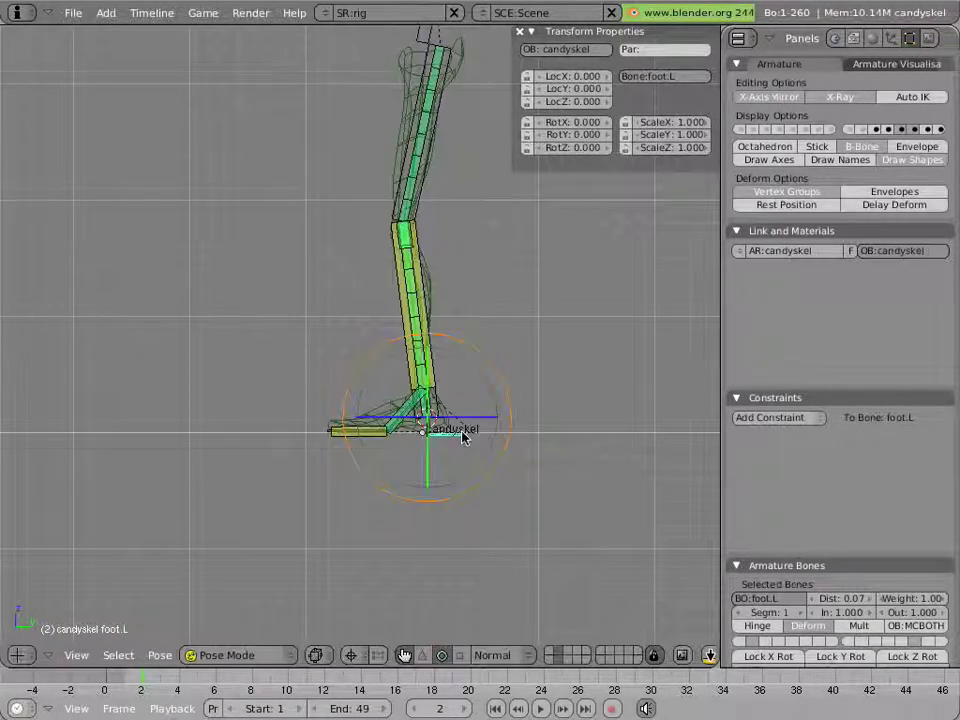
pyautogui.press('g')
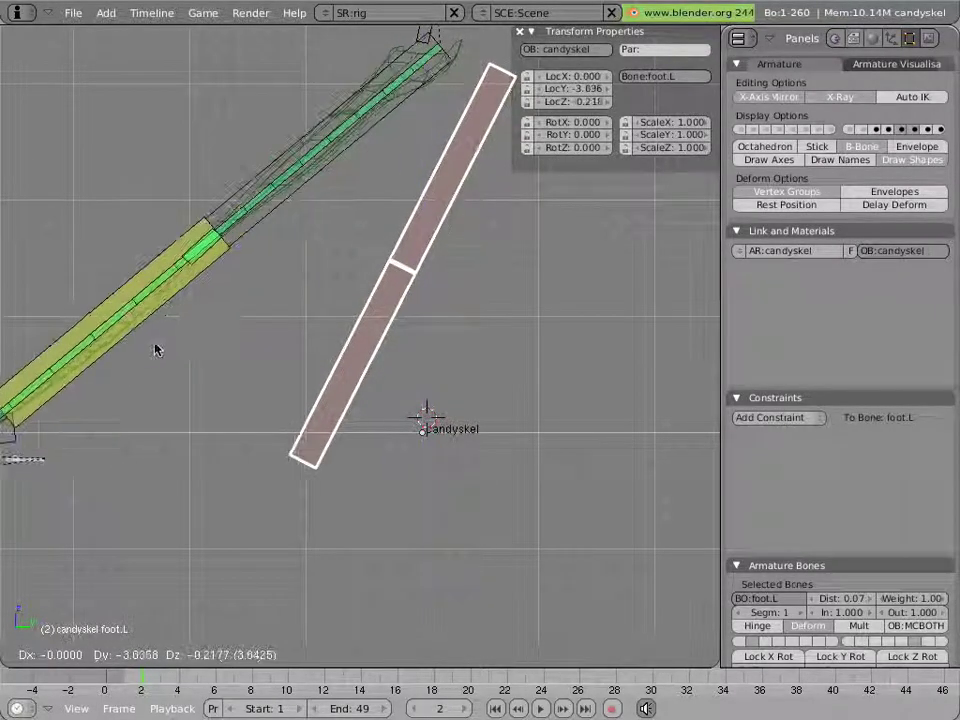
pyautogui.click(347, 375)
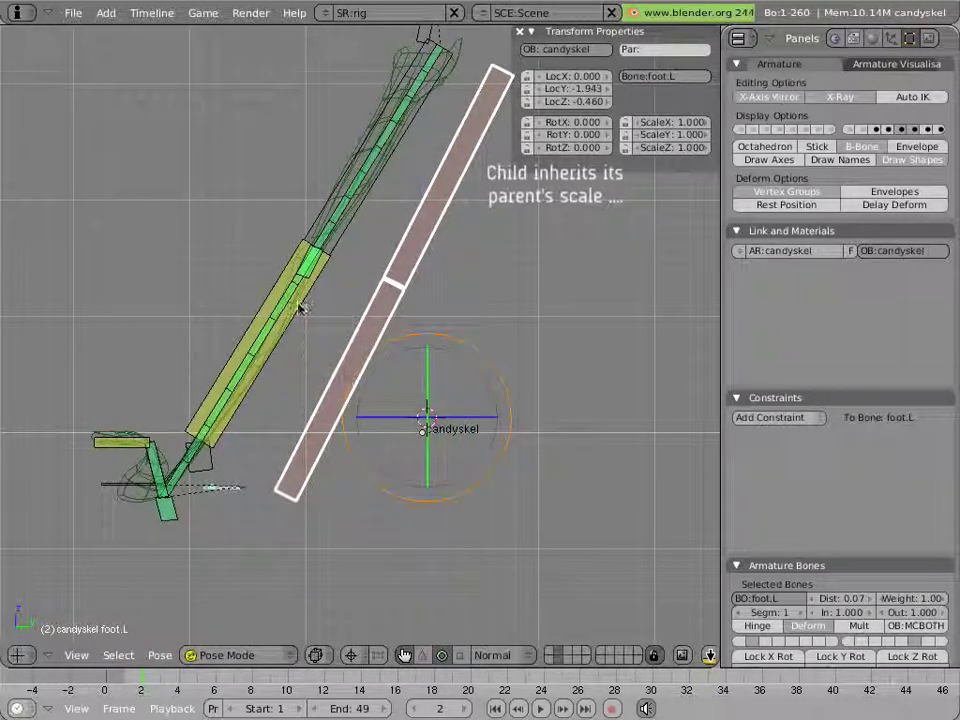
pyautogui.rightClick(225, 408)
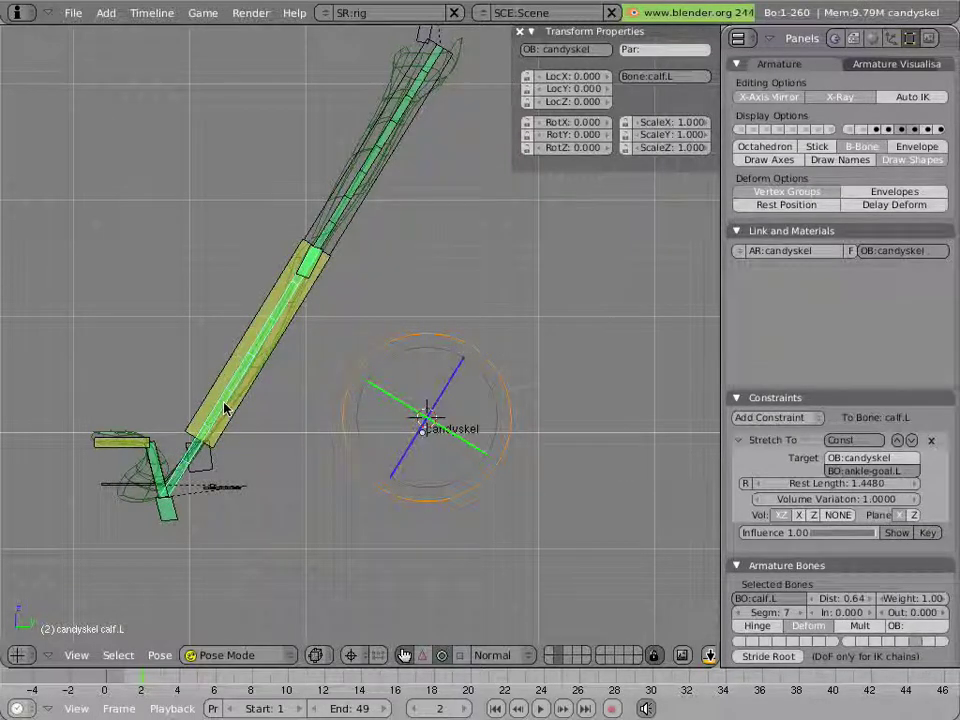
# - View thigh.L's Stretch To settings, then select calf.L and enter Edit Mode
pyautogui.rightClick(345, 203)
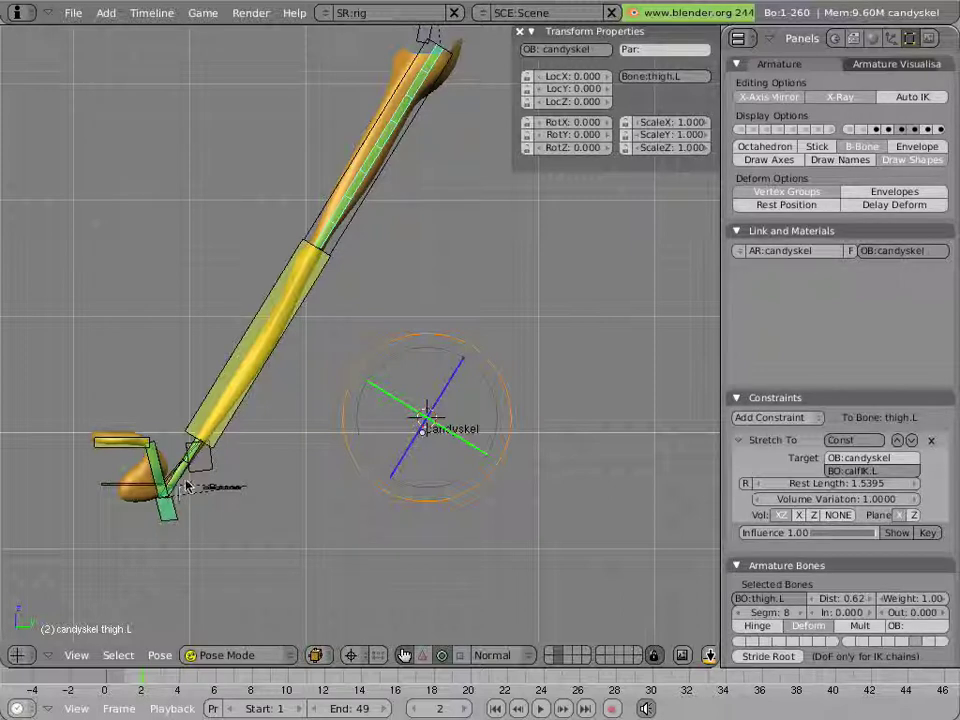
pyautogui.rightClick(186, 485)
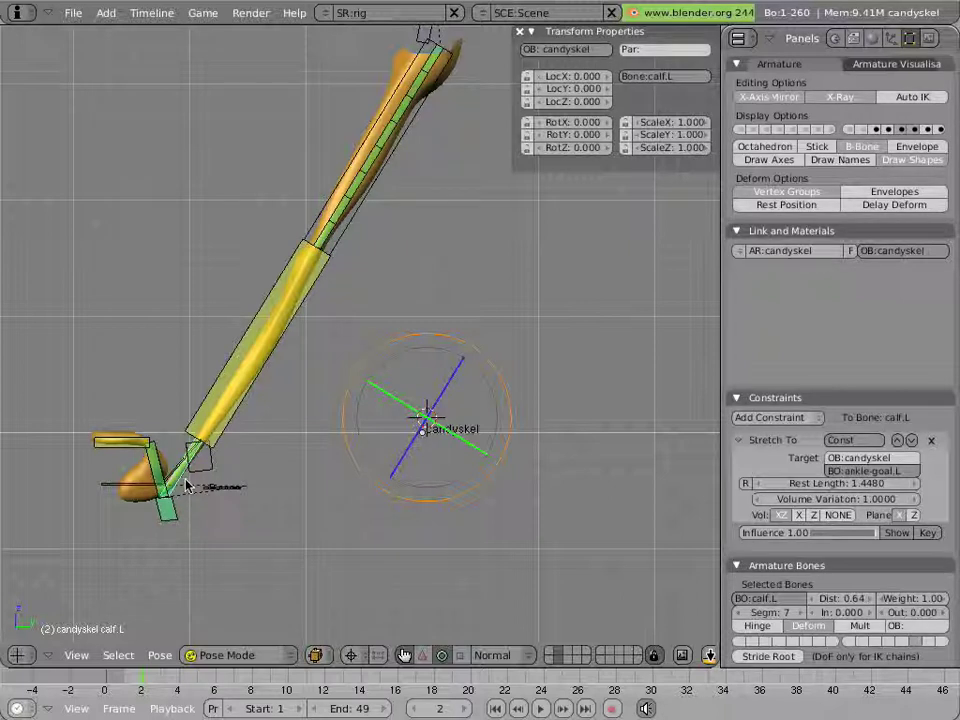
pyautogui.press('Tab')
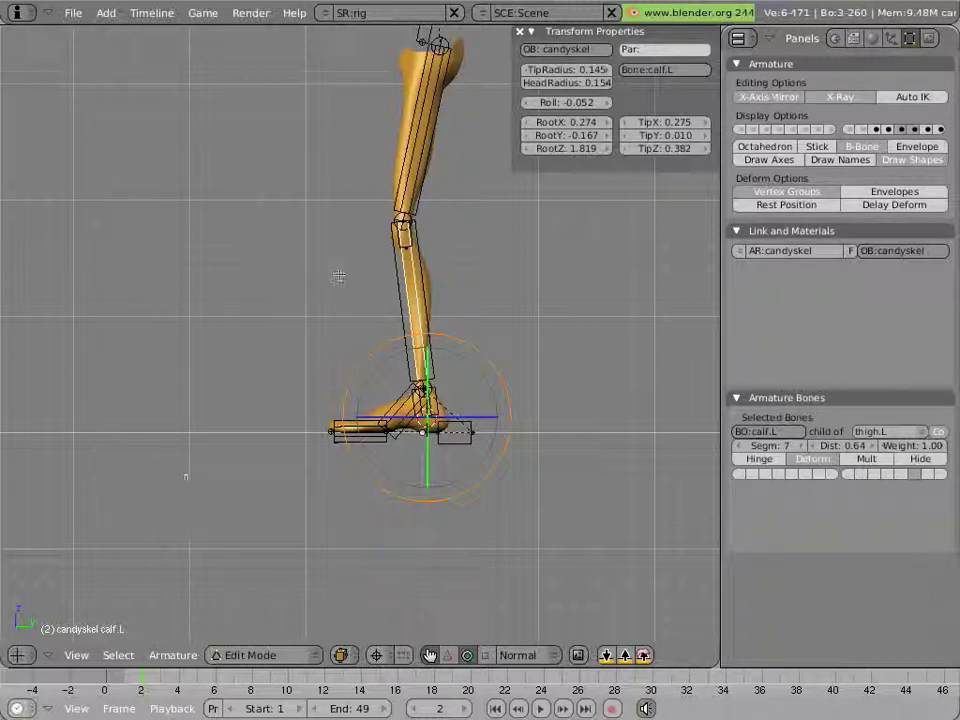
pyautogui.scroll(4, 390, 275)
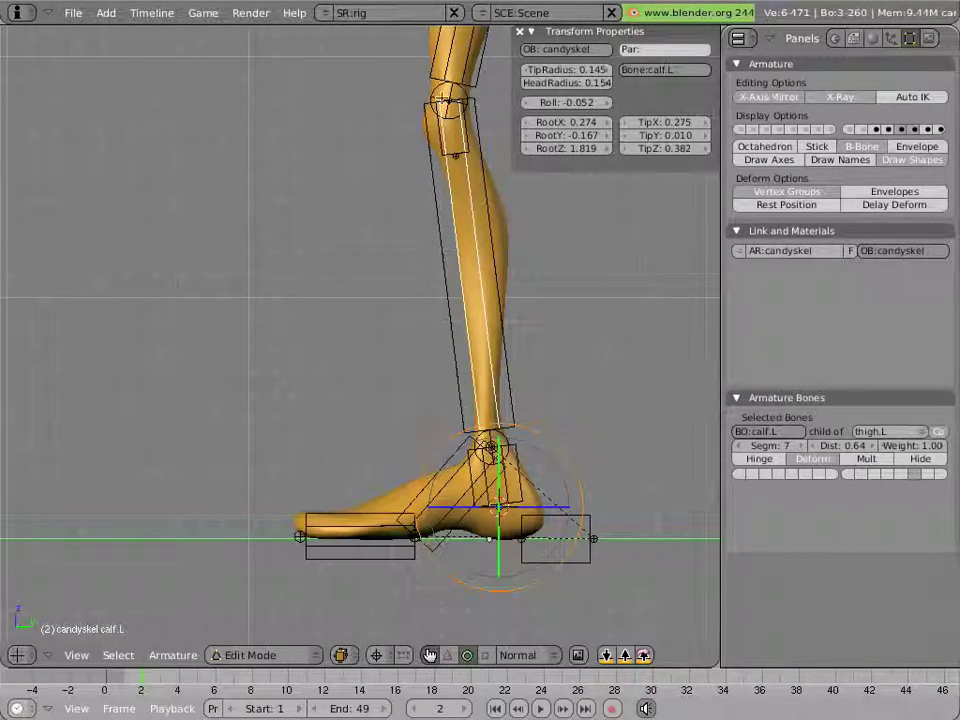
pyautogui.press('a')
pyautogui.scroll(-1, 442, 97)
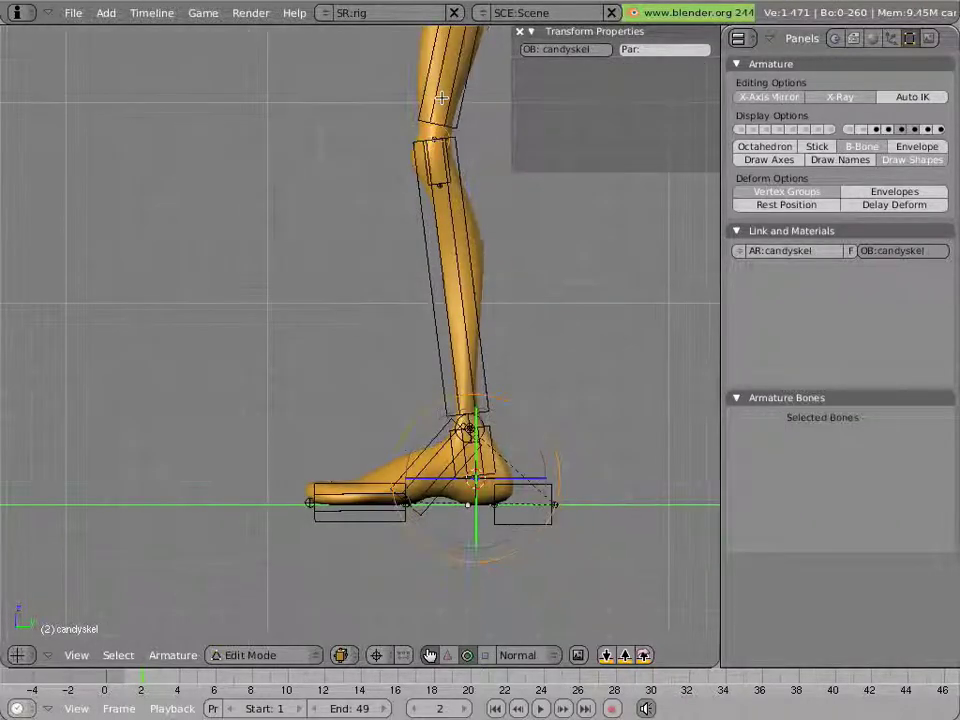
pyautogui.scroll(-2, 442, 97)
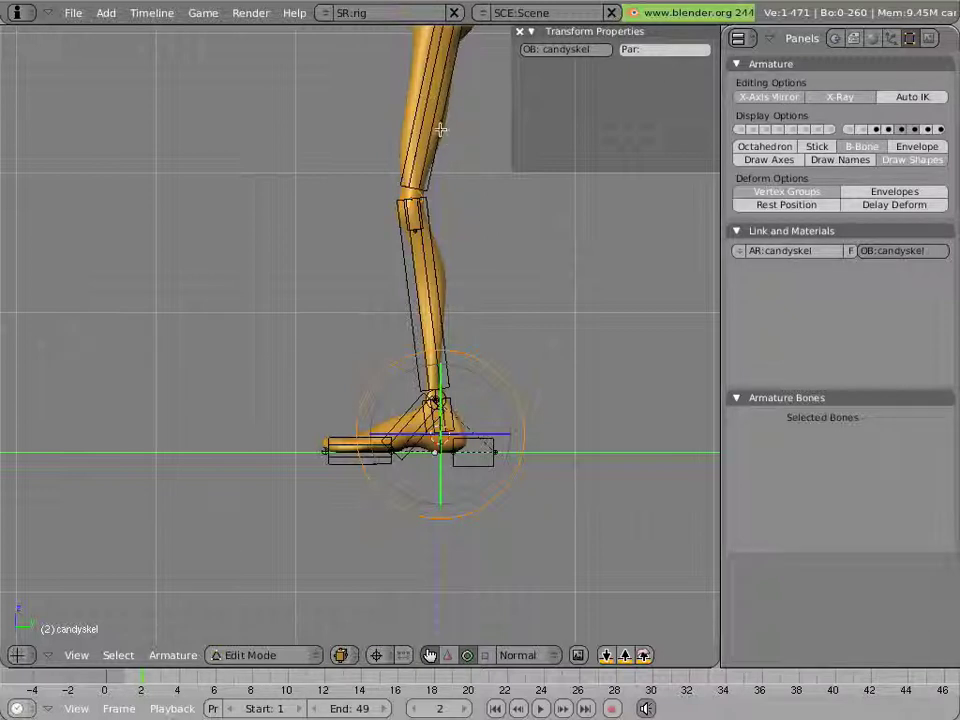
pyautogui.rightClick(439, 147)
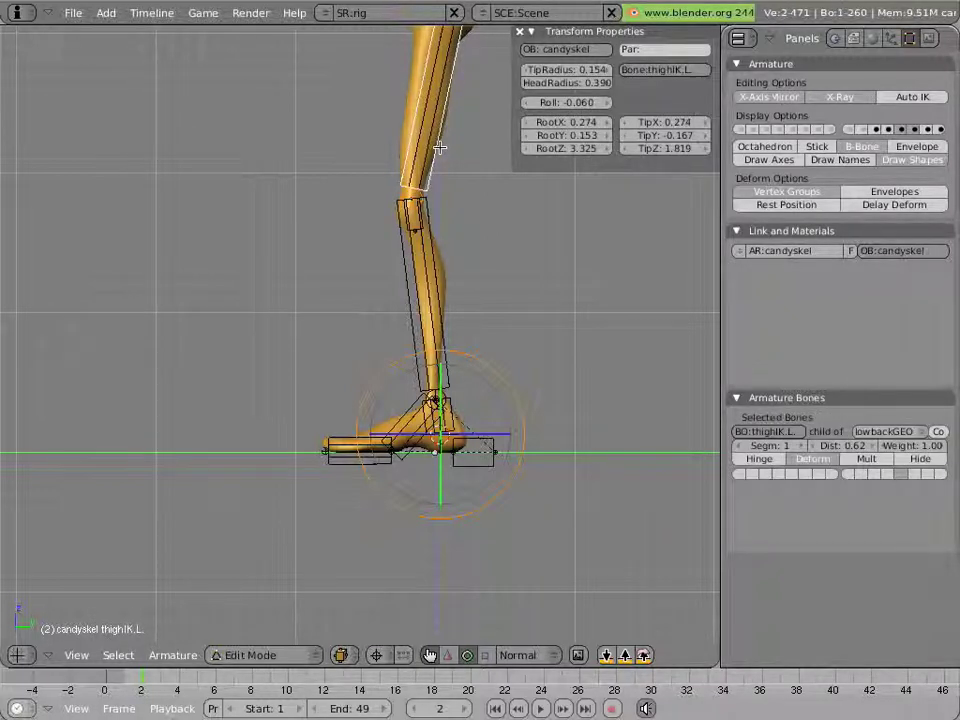
# - Snap the 3D cursor to the knee joint and add a new bone there
pyautogui.press('a')
pyautogui.hotkey('shift', 's')
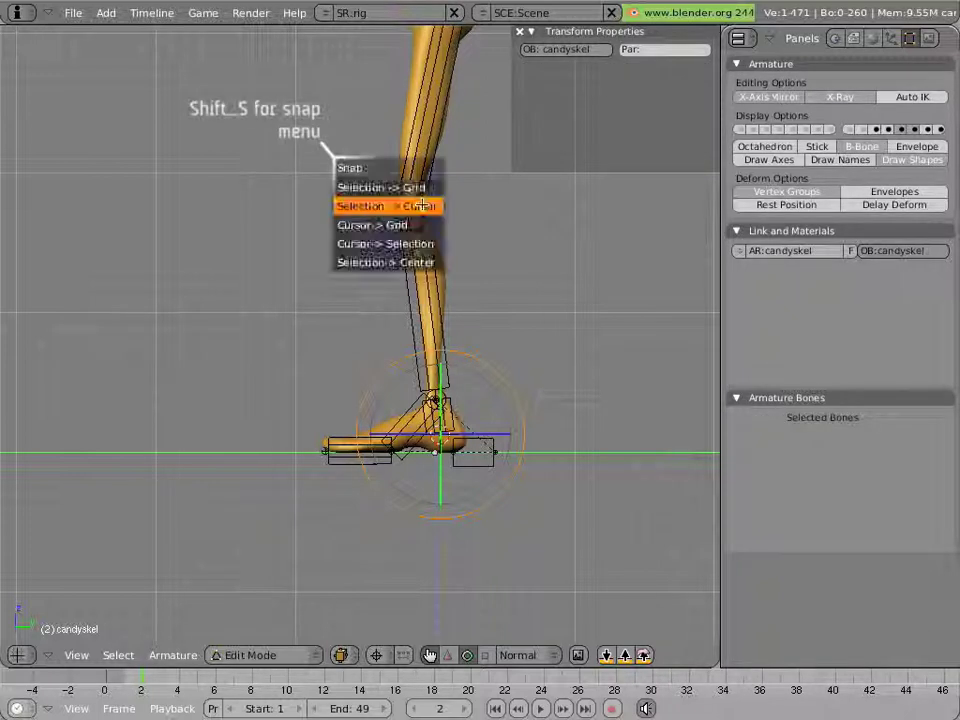
pyautogui.click(425, 235)
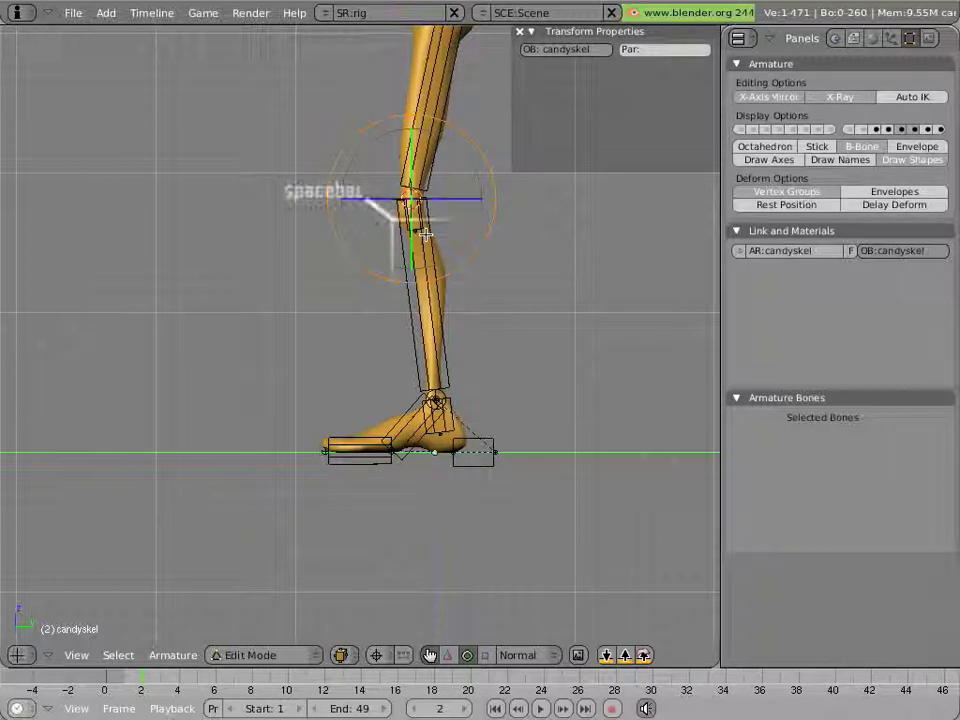
pyautogui.press('space')
pyautogui.click(514, 232)
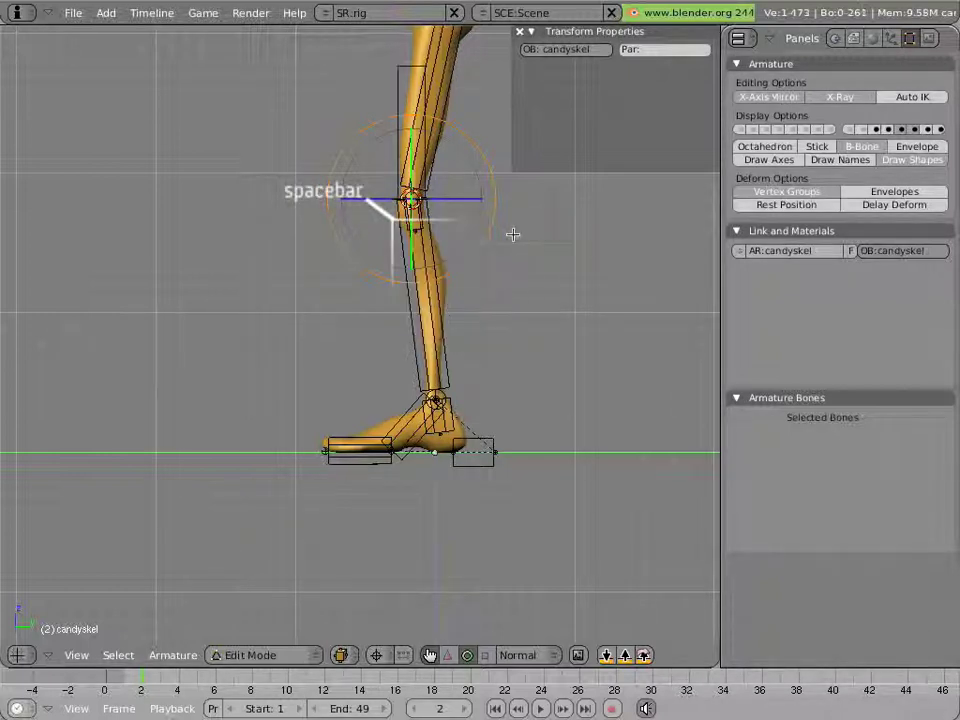
# - Parent Bone.002 to lowbackGEO with Keep Offset
pyautogui.rightClick(398, 86)
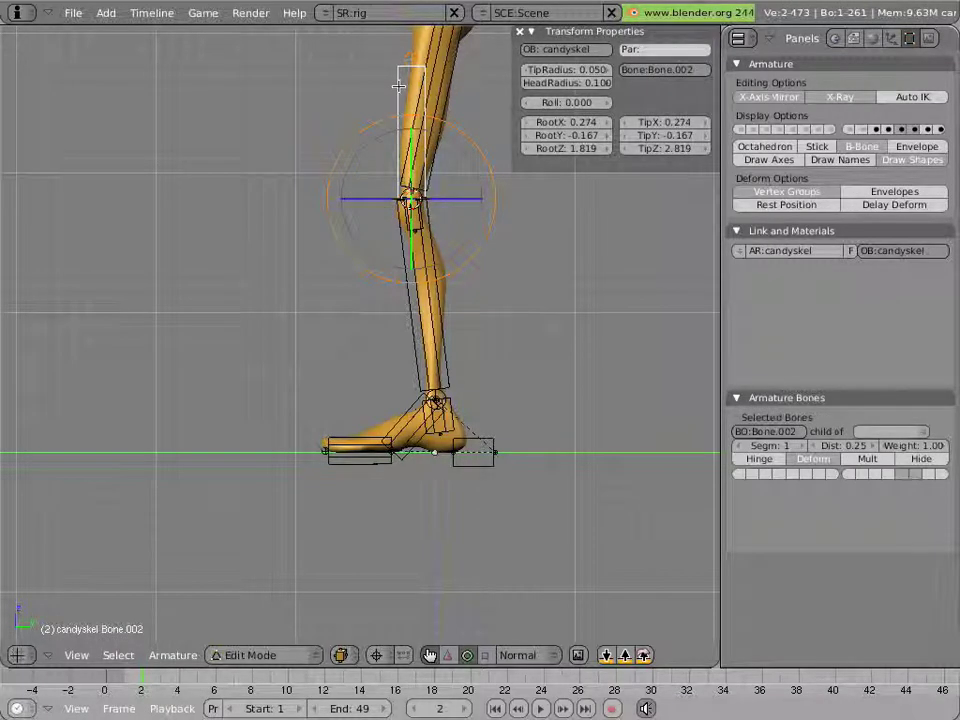
pyautogui.keyDown('shift'); pyautogui.moveTo(398, 86); pyautogui.dragTo(335, 240, button='middle'); pyautogui.keyUp('shift')
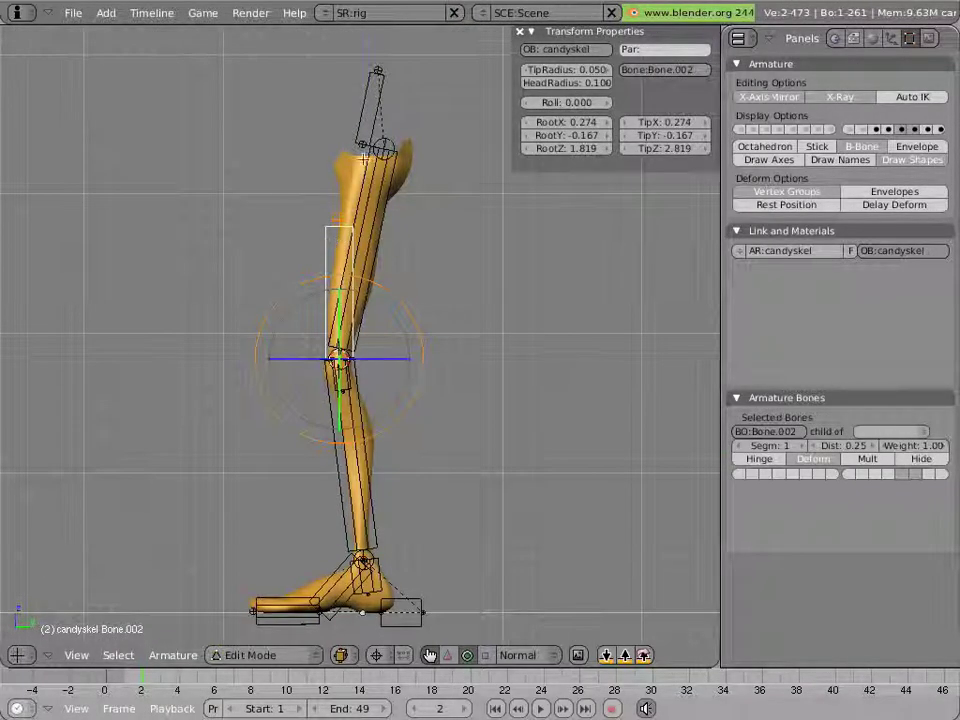
pyautogui.rightClick(364, 96)
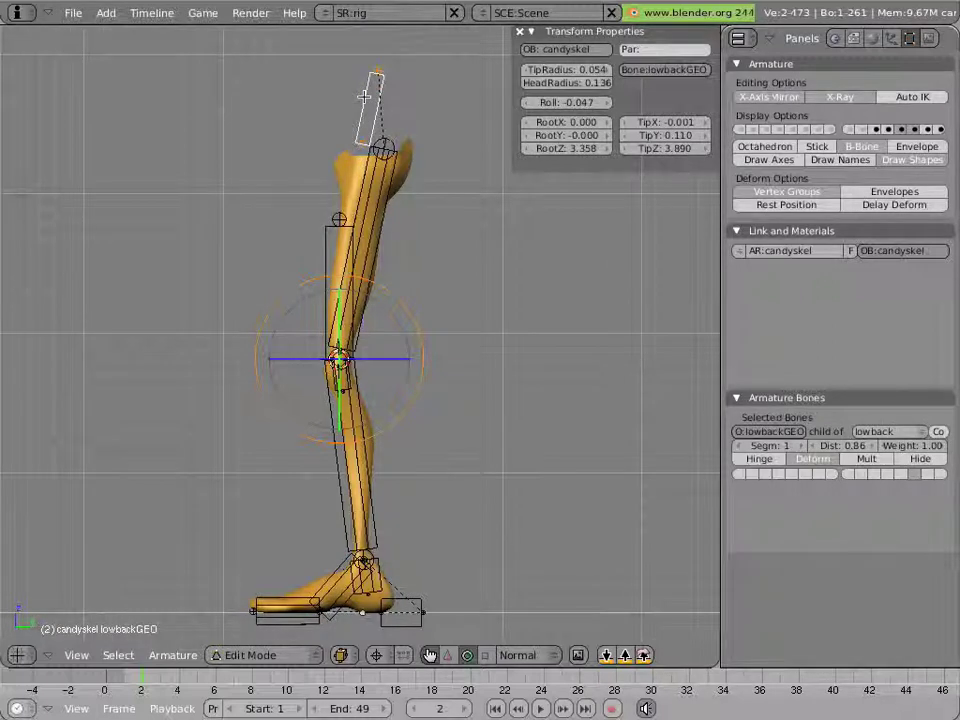
pyautogui.rightClick(329, 254)
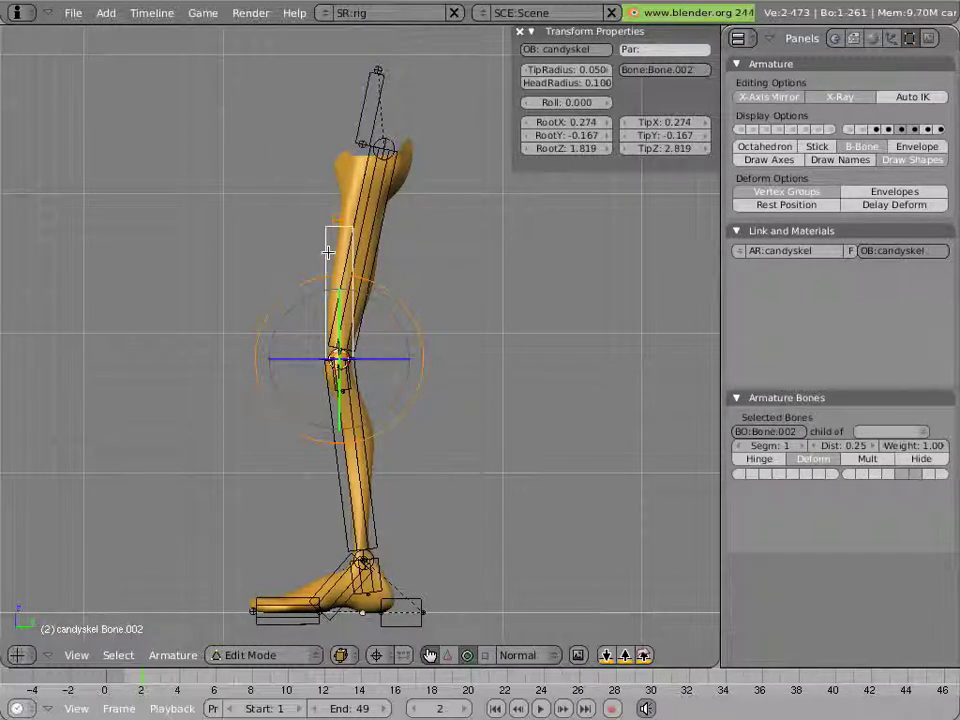
pyautogui.keyDown('shift'); pyautogui.rightClick(359, 120); pyautogui.keyUp('shift')
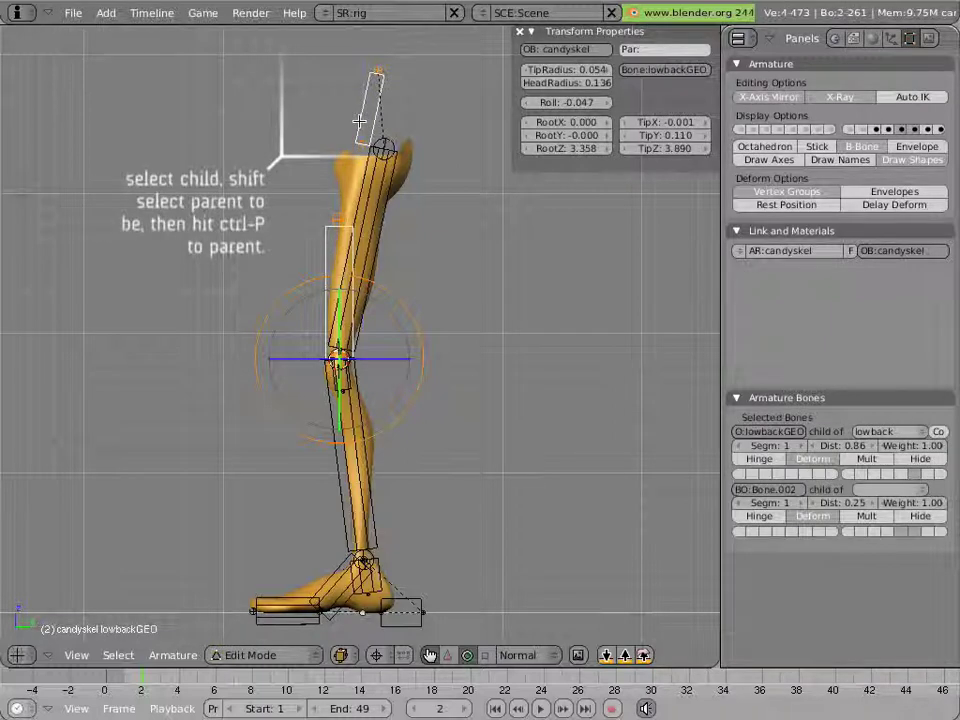
pyautogui.hotkey('ctrl', 'p')
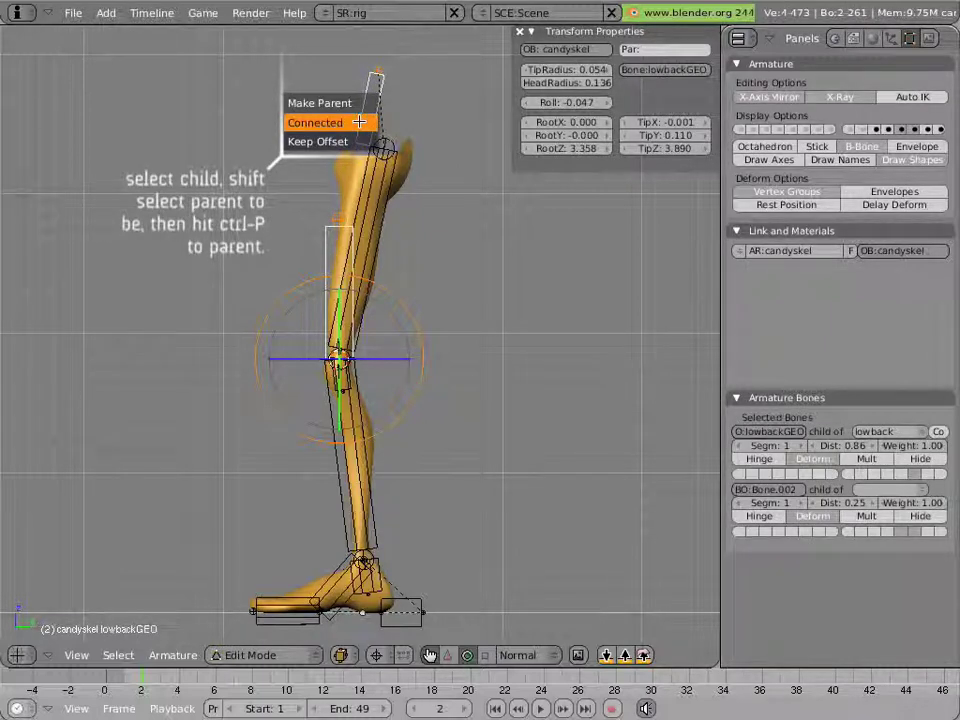
pyautogui.press('Down')
pyautogui.press('Return')
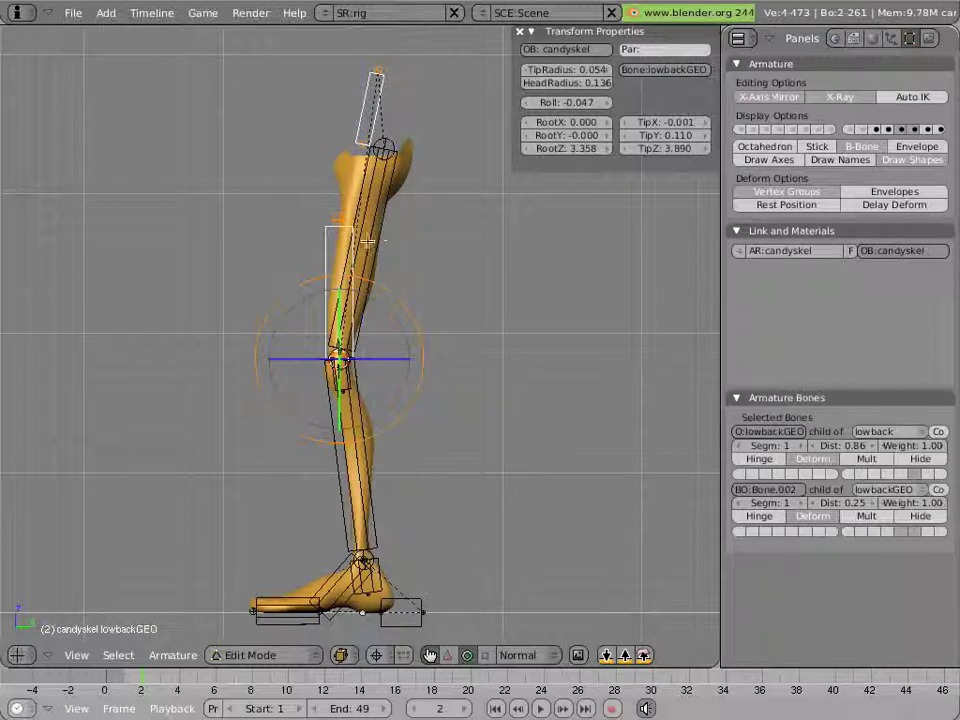
# - Move Bone.002's tip below the knee and recalculate its roll to 180
pyautogui.press('a')
pyautogui.moveTo(337, 221); pyautogui.dragTo(310, 448, button='right')
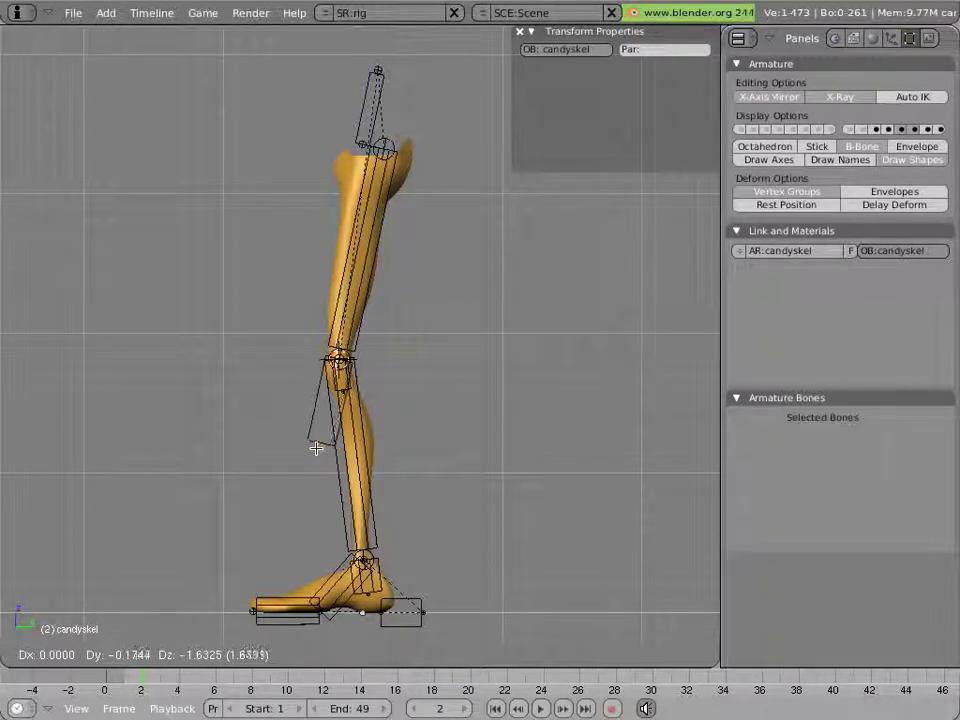
pyautogui.click(313, 438)
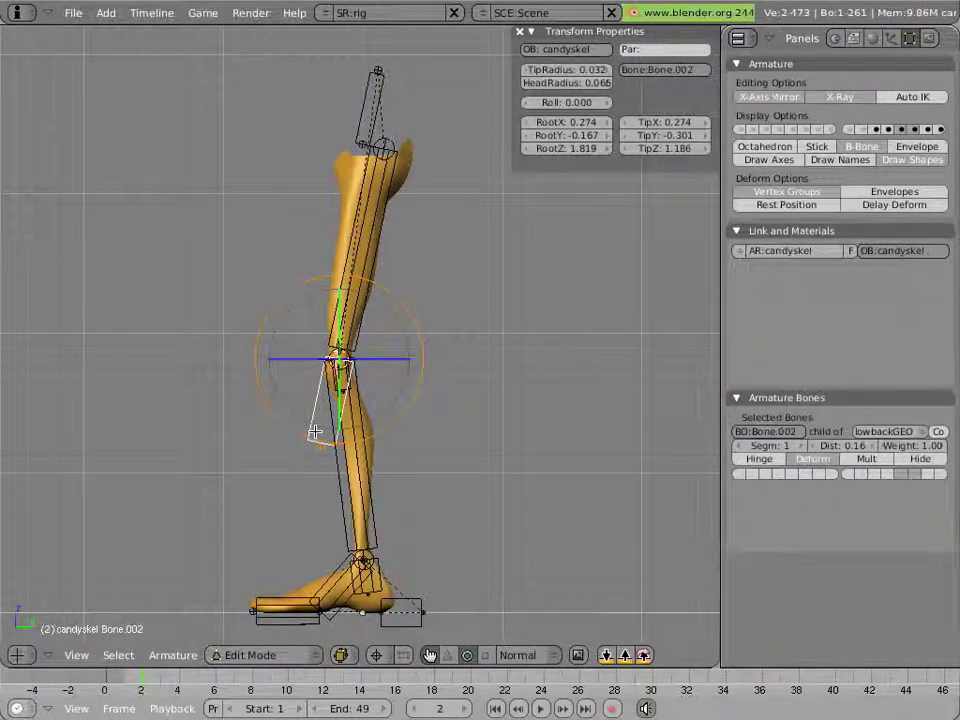
pyautogui.hotkey('ctrl', 'n')
pyautogui.click(315, 433)
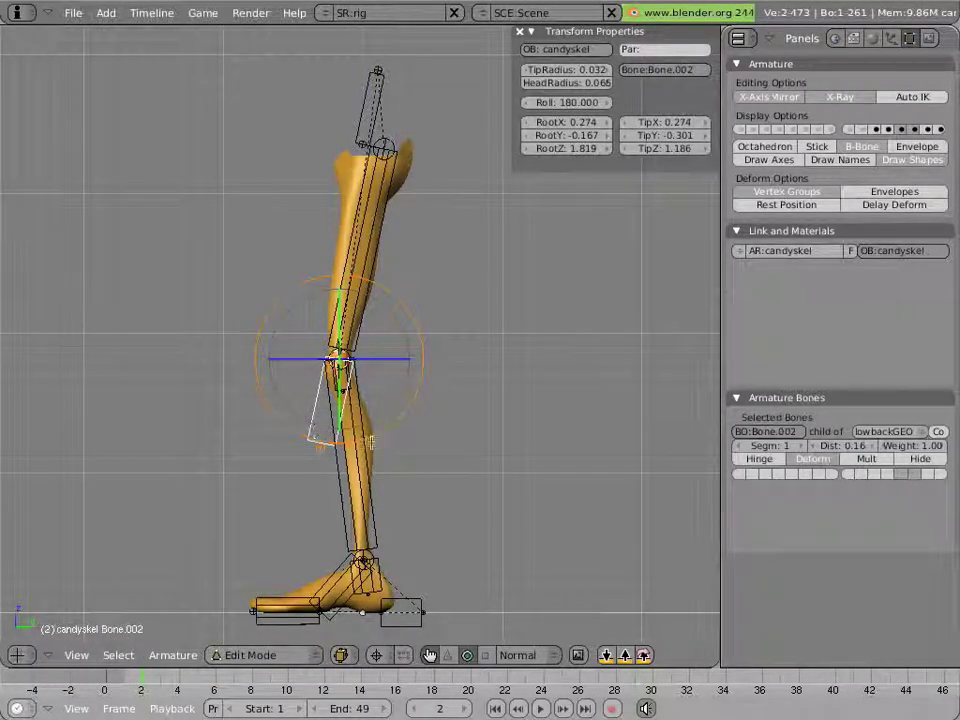
# - Shrink Bone.002 into a short bone and return to Pose Mode
pyautogui.press('s')
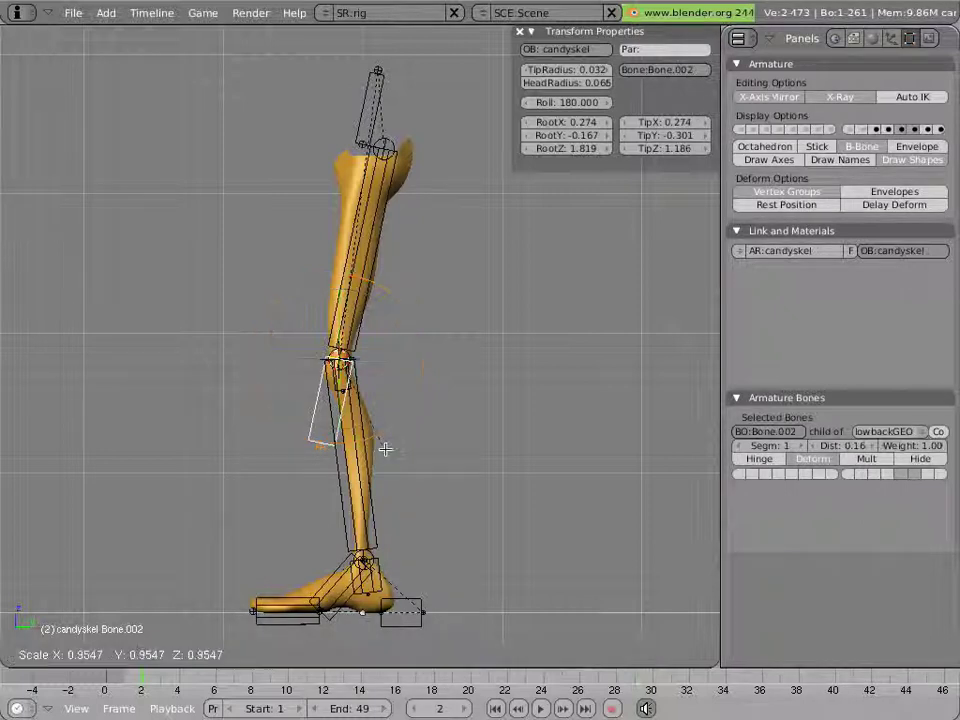
pyautogui.click(325, 442)
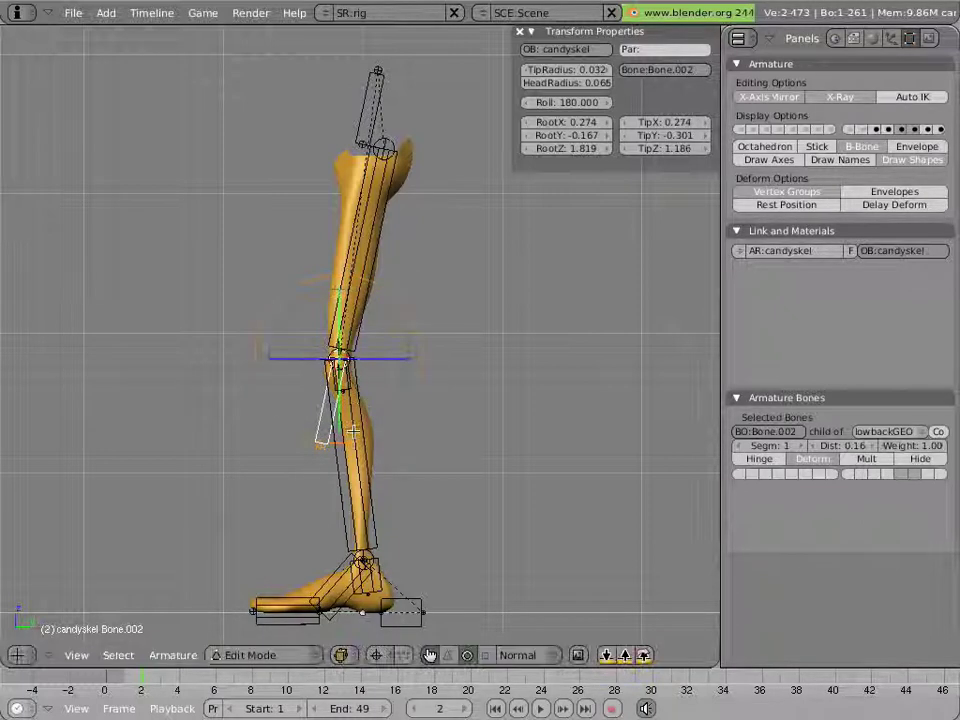
pyautogui.rightClick(318, 441)
pyautogui.press('g')
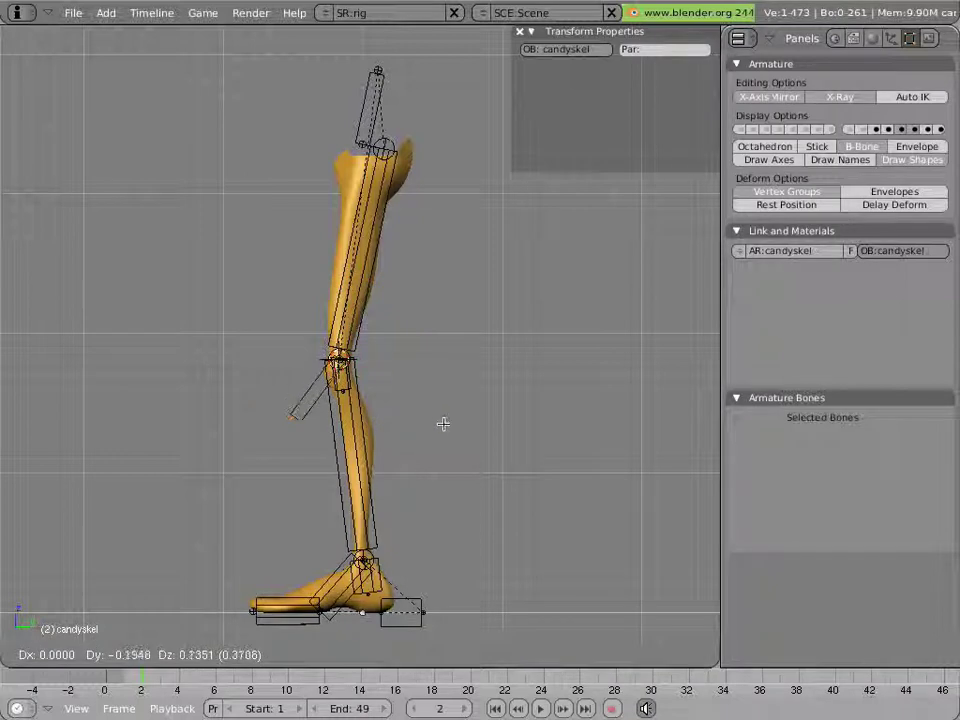
pyautogui.click(447, 428)
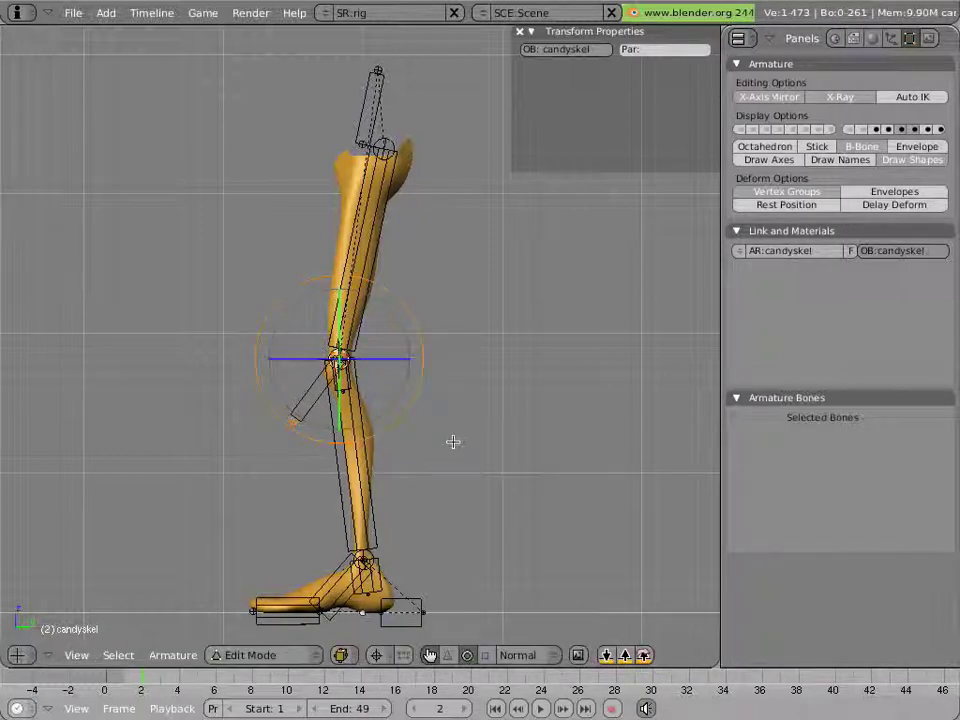
pyautogui.hotkey('ctrl', 'Tab')
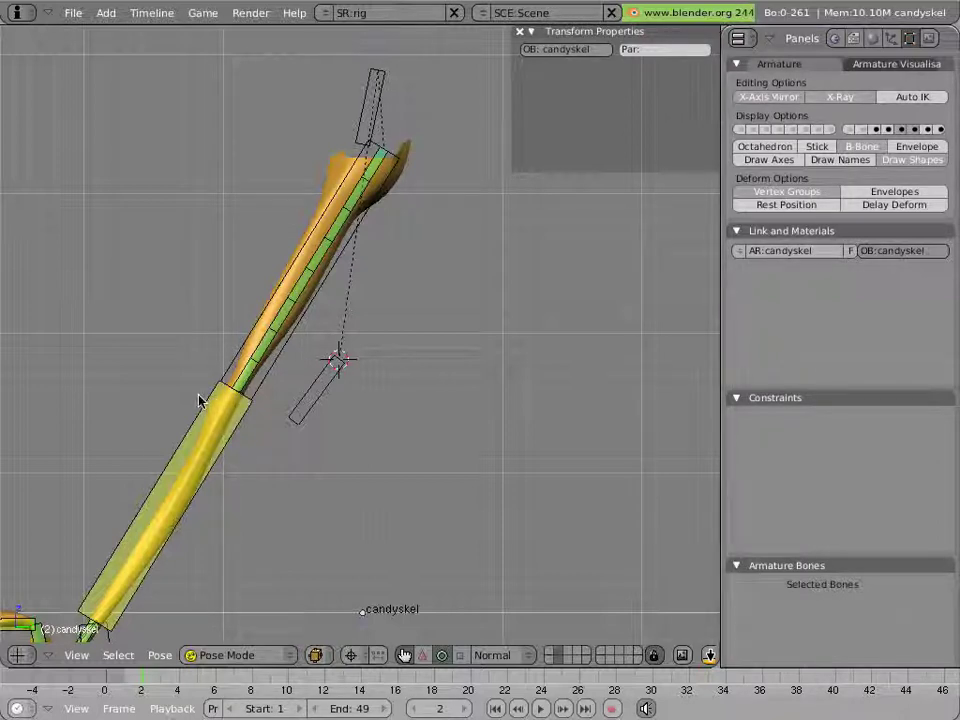
# - Give Bone.002 a Copy Location constraint targeting calfIK.L
pyautogui.rightClick(198, 400)
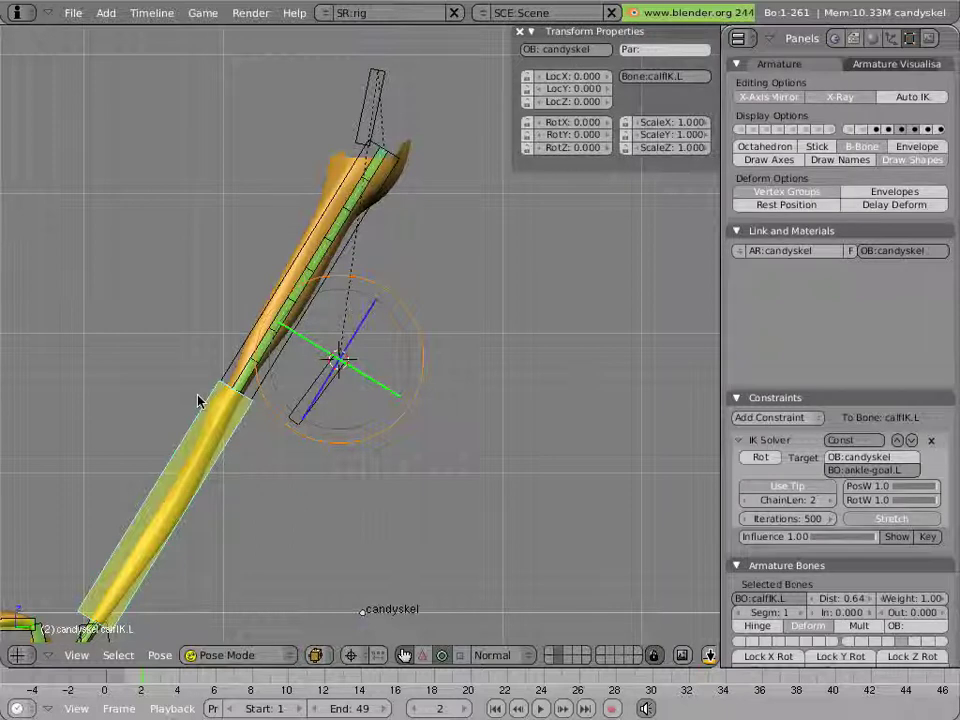
pyautogui.keyDown('shift'); pyautogui.rightClick(305, 414); pyautogui.keyUp('shift')
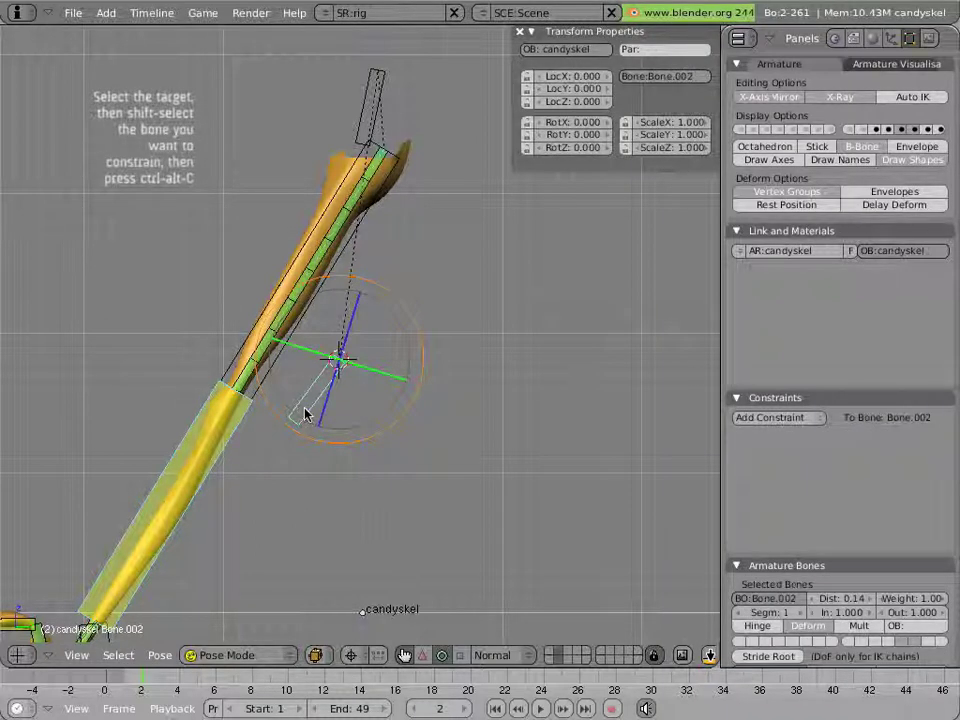
pyautogui.hotkey('ctrl', 'alt', 'c')
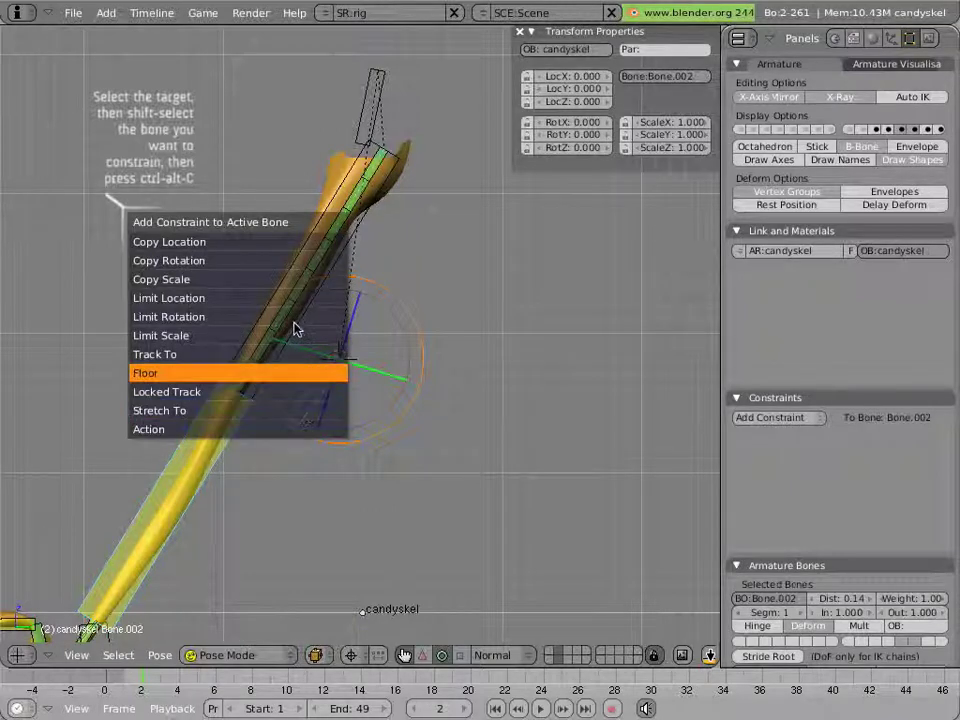
pyautogui.click(293, 247)
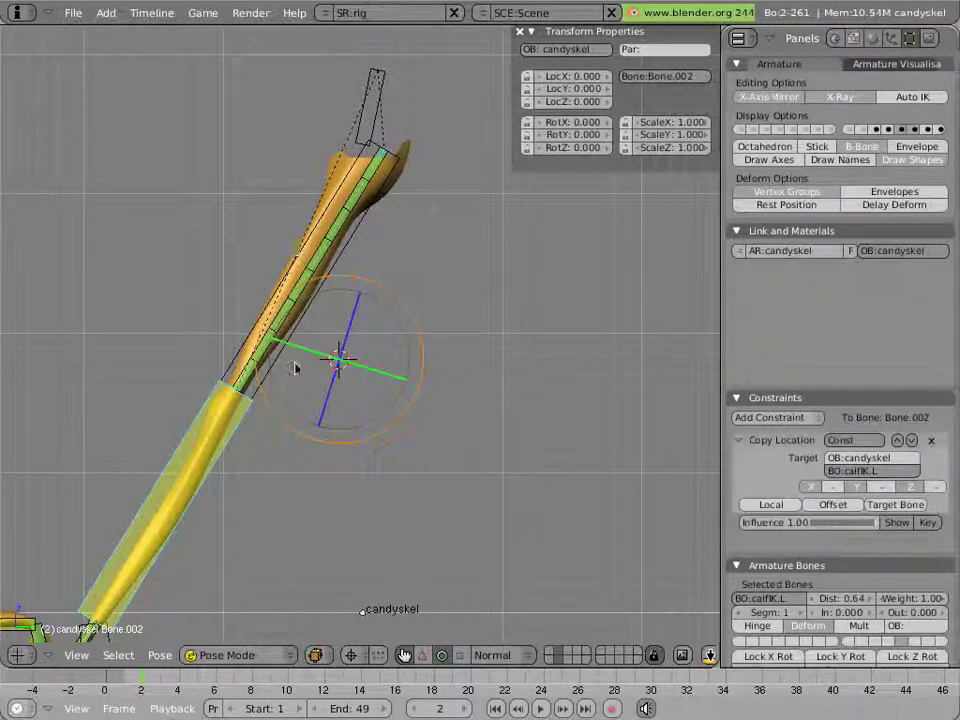
# - Set the pivot to Bounding Box Center and resize Bone.002's B-bone box around the knee
pyautogui.scroll(2, 228, 453)
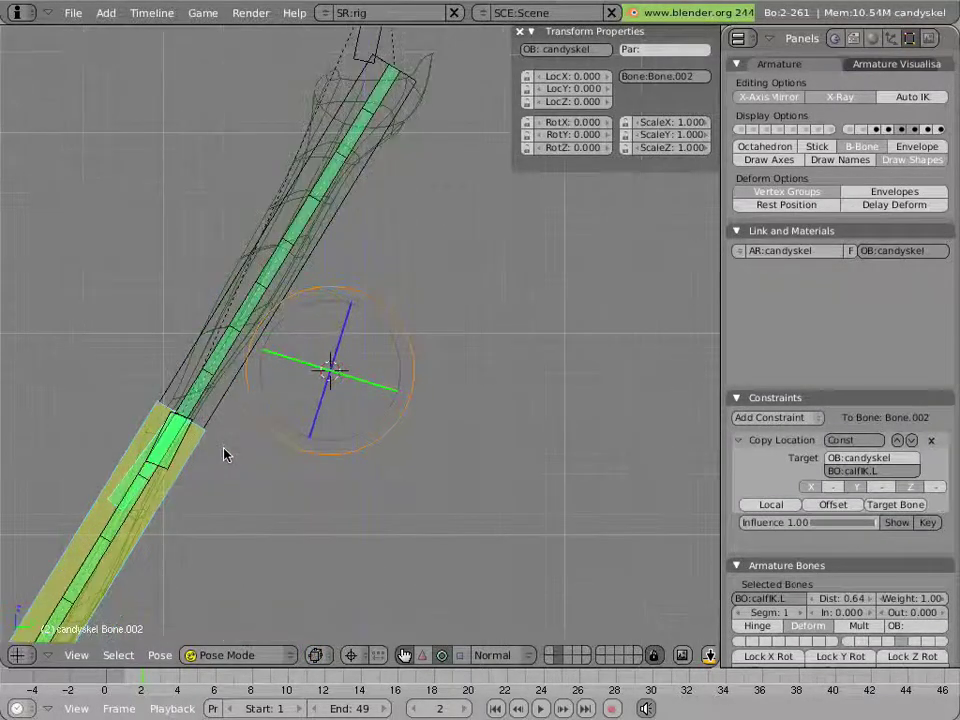
pyautogui.keyDown('shift'); pyautogui.moveTo(226, 451); pyautogui.dragTo(403, 378, button='middle'); pyautogui.keyUp('shift')
pyautogui.rightClick(302, 411)
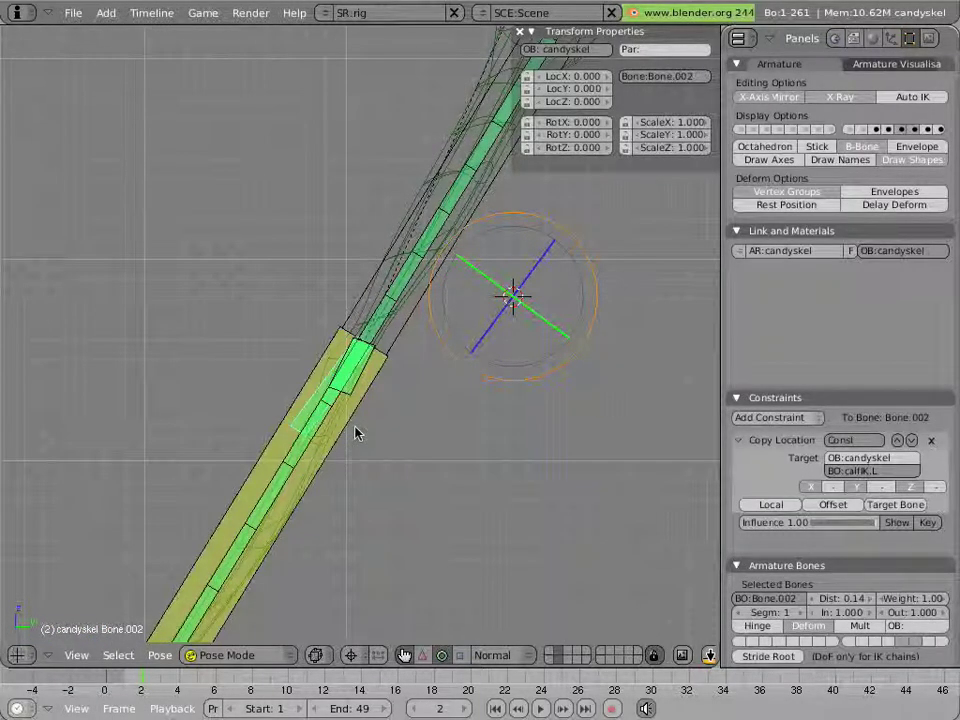
pyautogui.press('s')
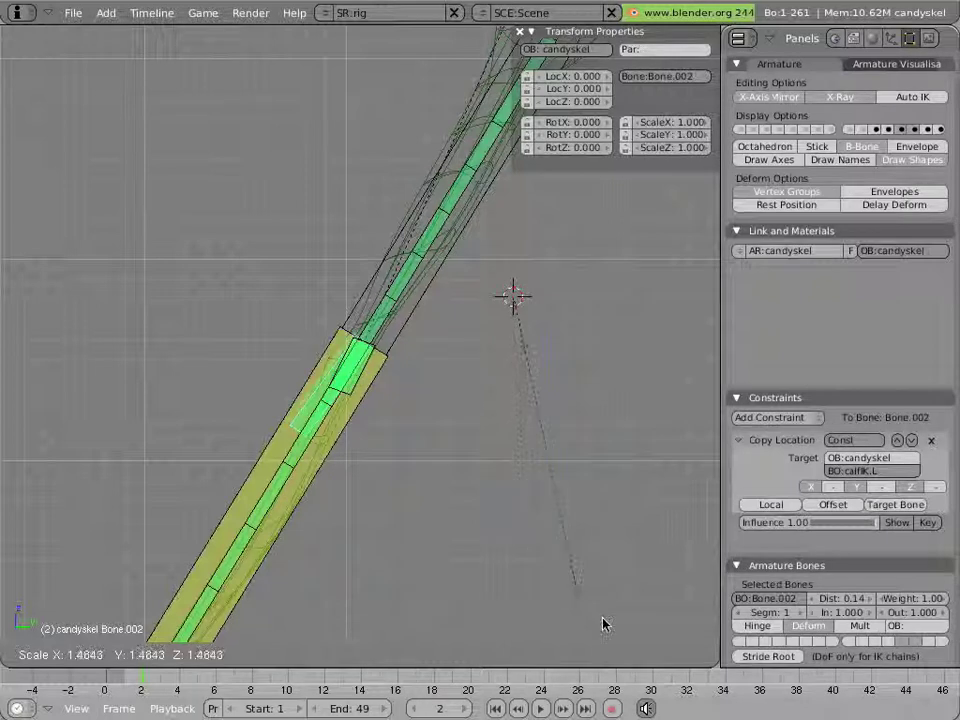
pyautogui.press('Escape')
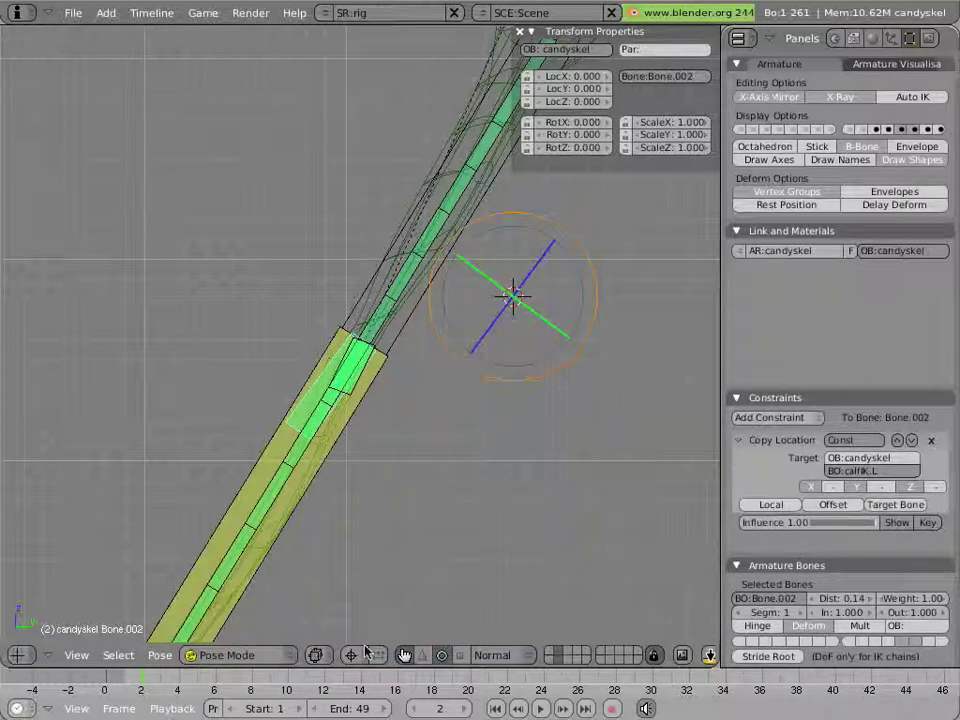
pyautogui.click(358, 655)
pyautogui.click(390, 636)
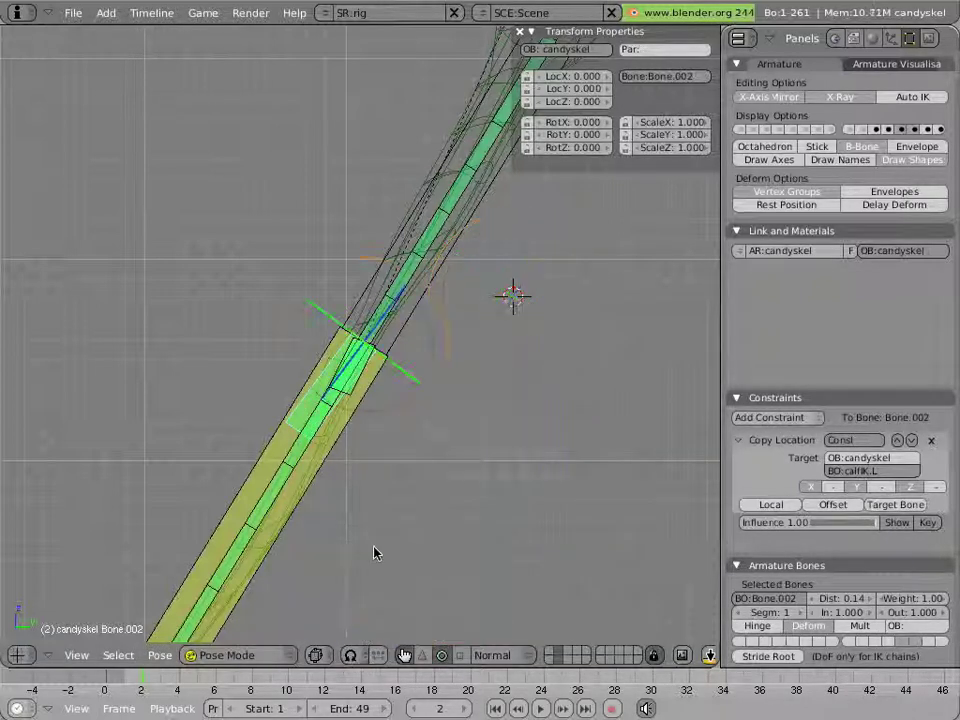
pyautogui.hotkey('alt', 's')
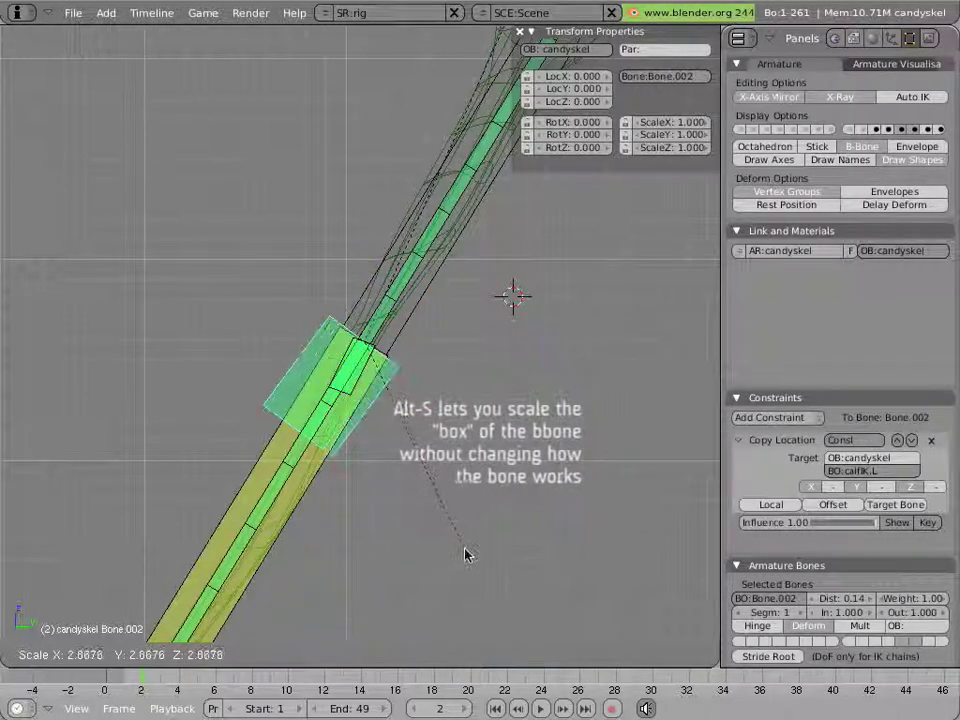
pyautogui.click(455, 540)
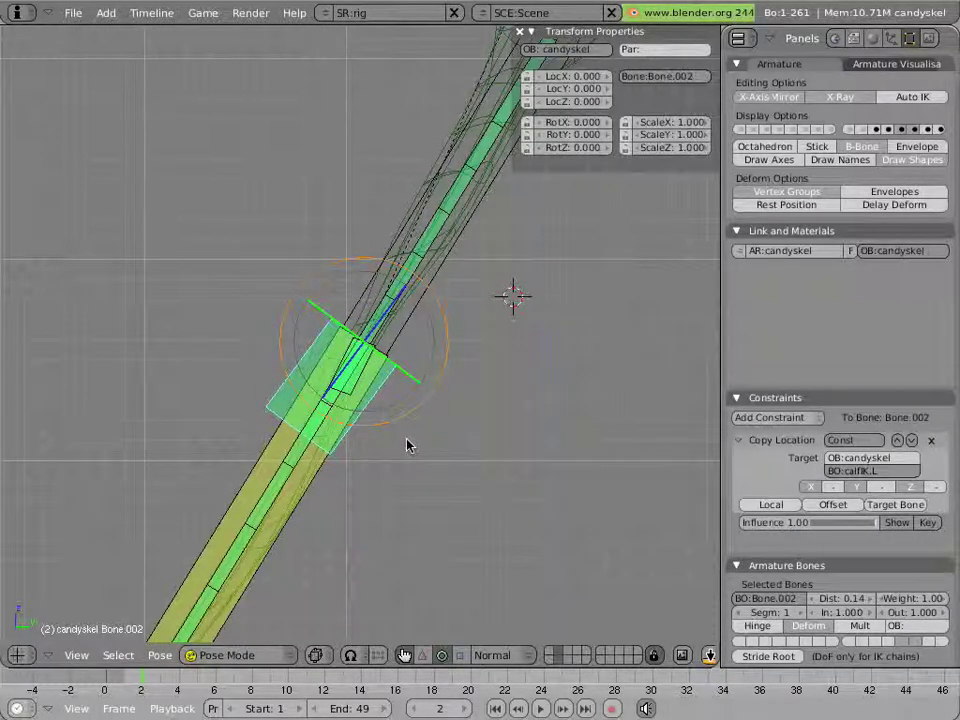
pyautogui.scroll(-4, 407, 445)
pyautogui.scroll(4, 407, 445)
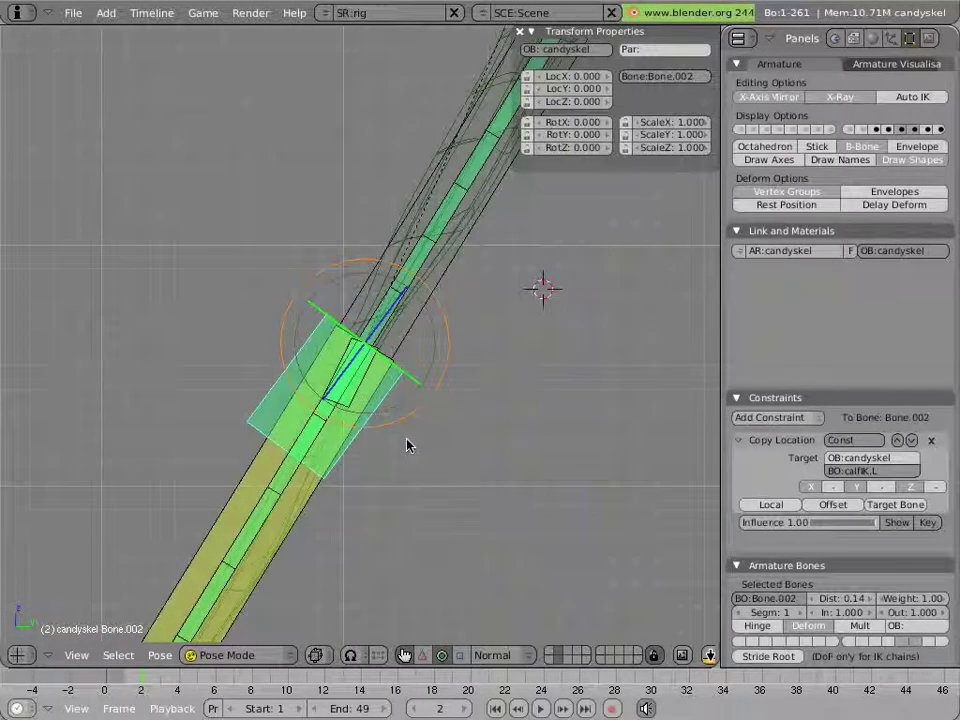
pyautogui.scroll(-3, 407, 445)
pyautogui.scroll(-1, 407, 445)
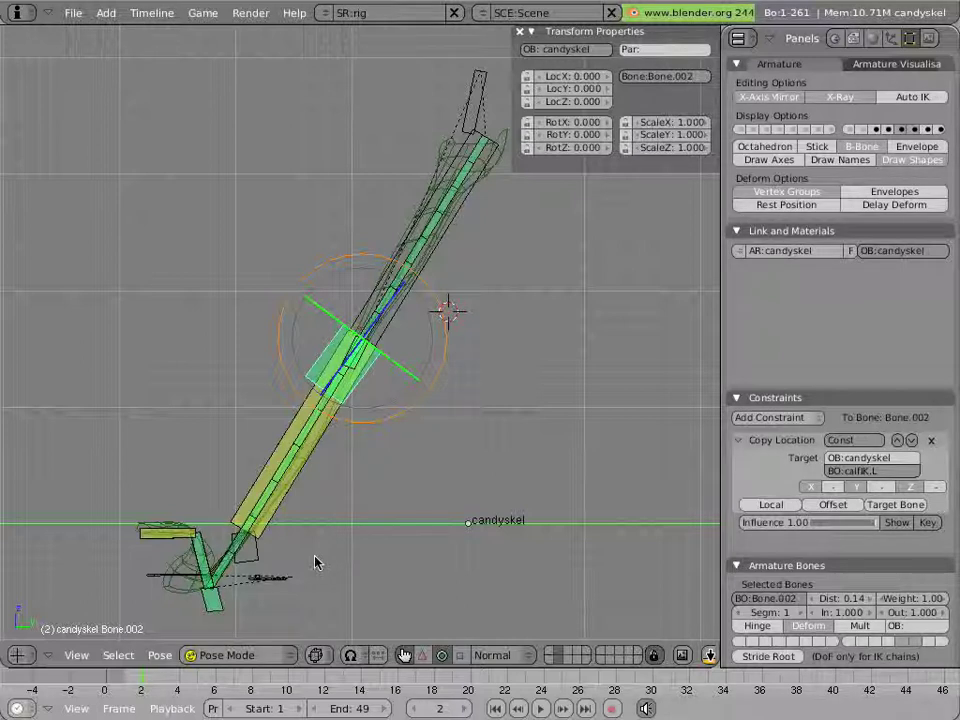
# - In Edit Mode, parent calf.L to Bone.002 using Keep Offset
pyautogui.press('Tab')
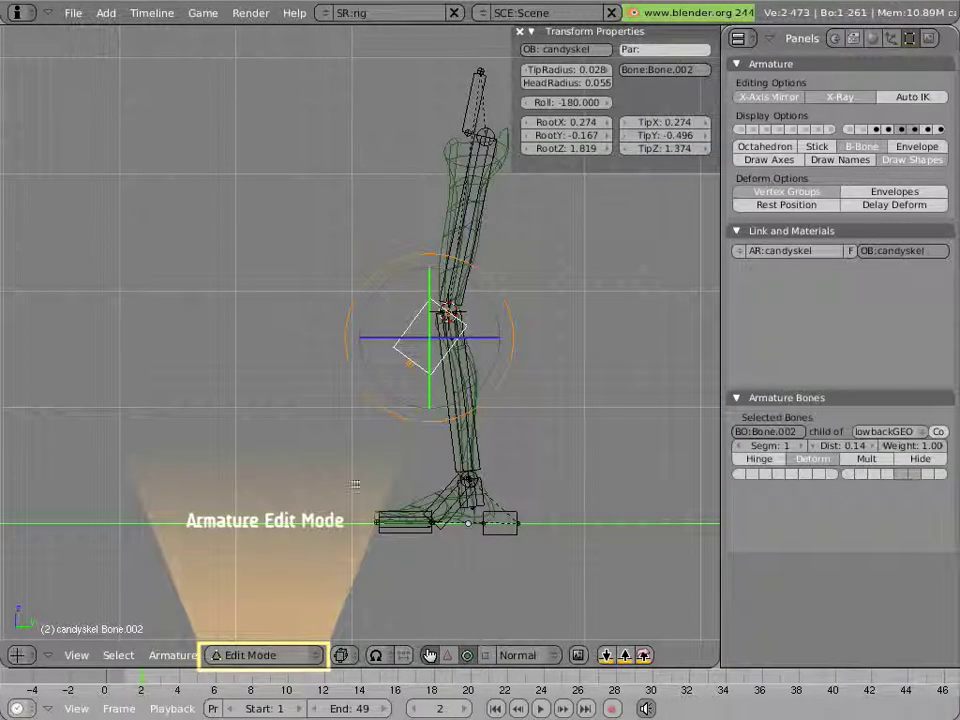
pyautogui.scroll(3, 411, 472)
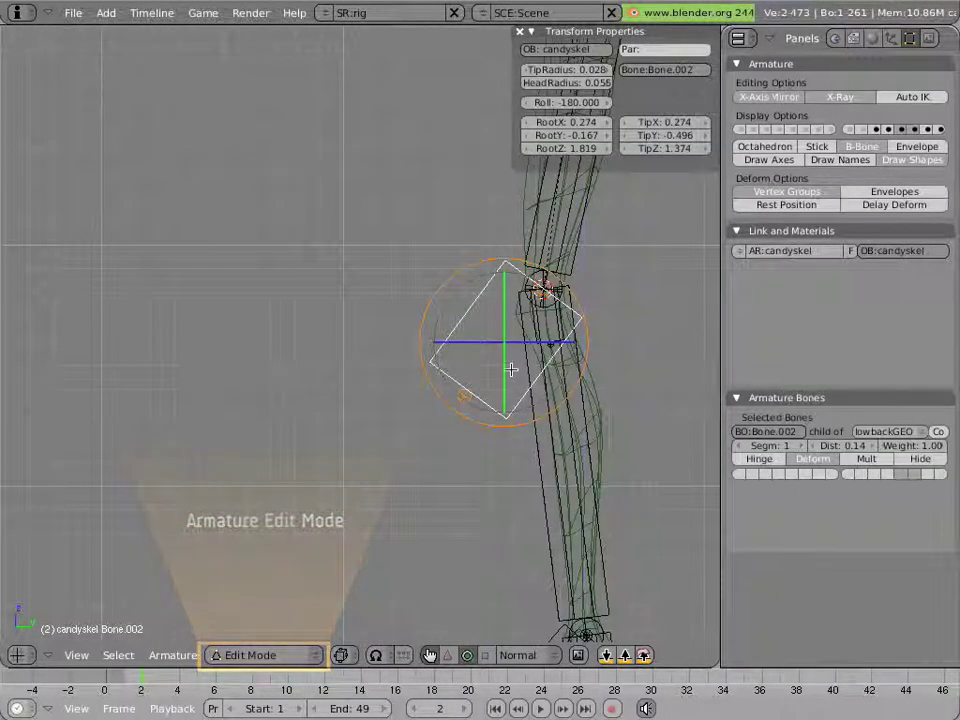
pyautogui.rightClick(571, 440)
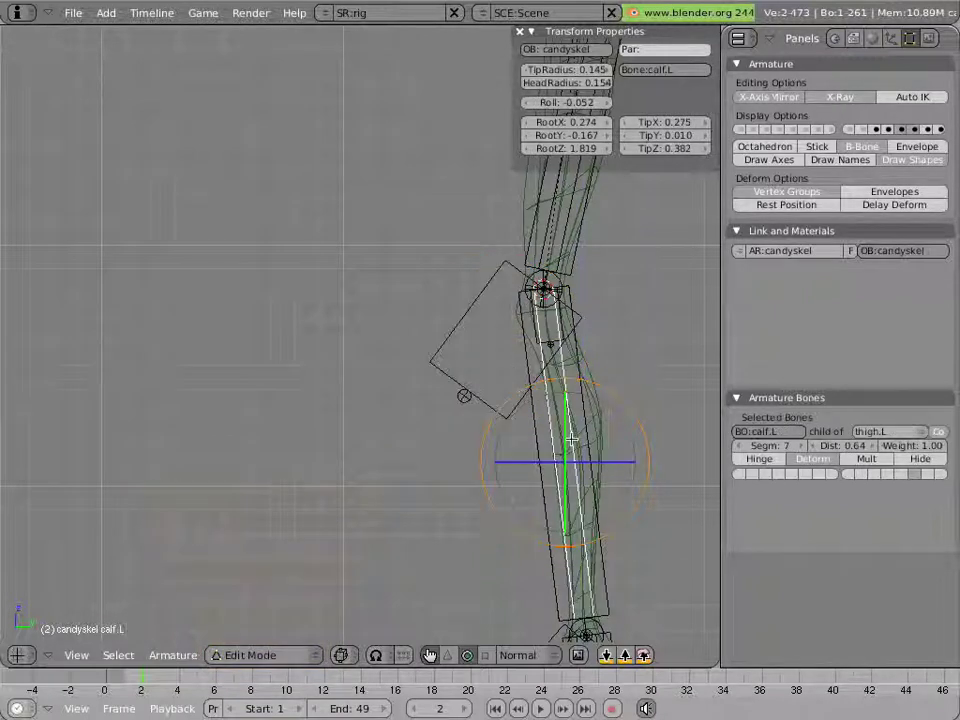
pyautogui.keyDown('shift'); pyautogui.rightClick(466, 391); pyautogui.keyUp('shift')
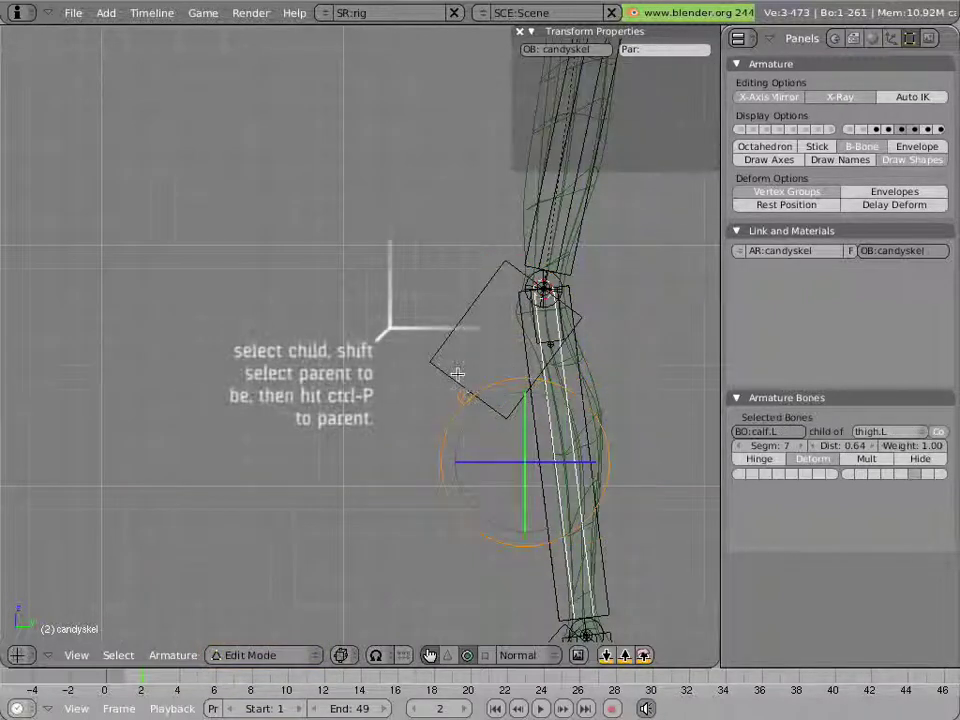
pyautogui.keyDown('shift'); pyautogui.rightClick(551, 428); pyautogui.keyUp('shift')
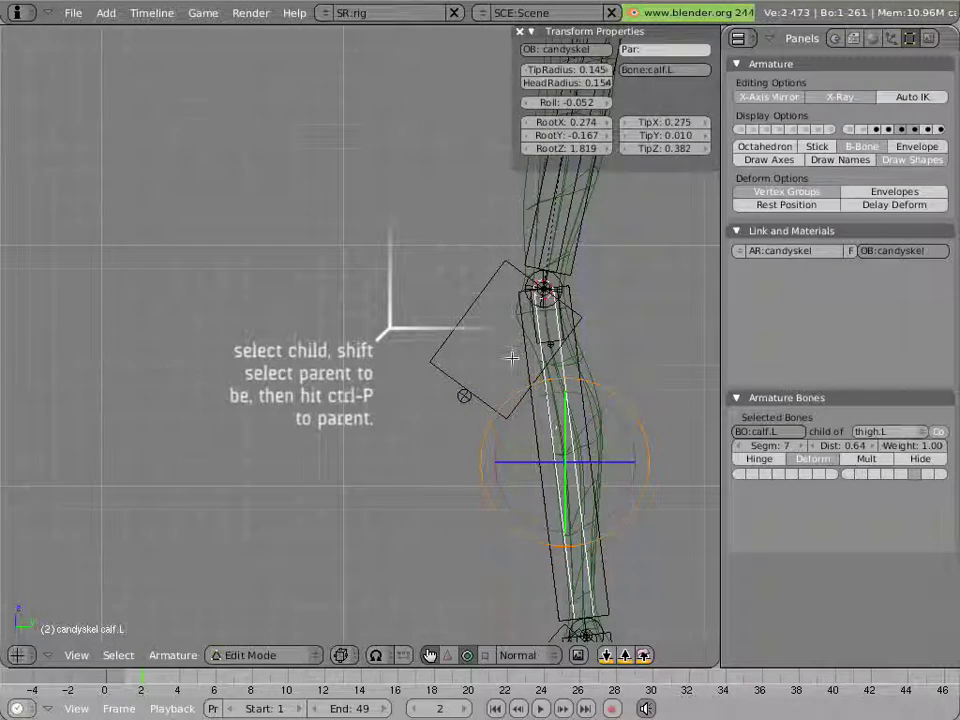
pyautogui.keyDown('shift'); pyautogui.rightClick(470, 311); pyautogui.keyUp('shift')
pyautogui.hotkey('ctrl', 'p')
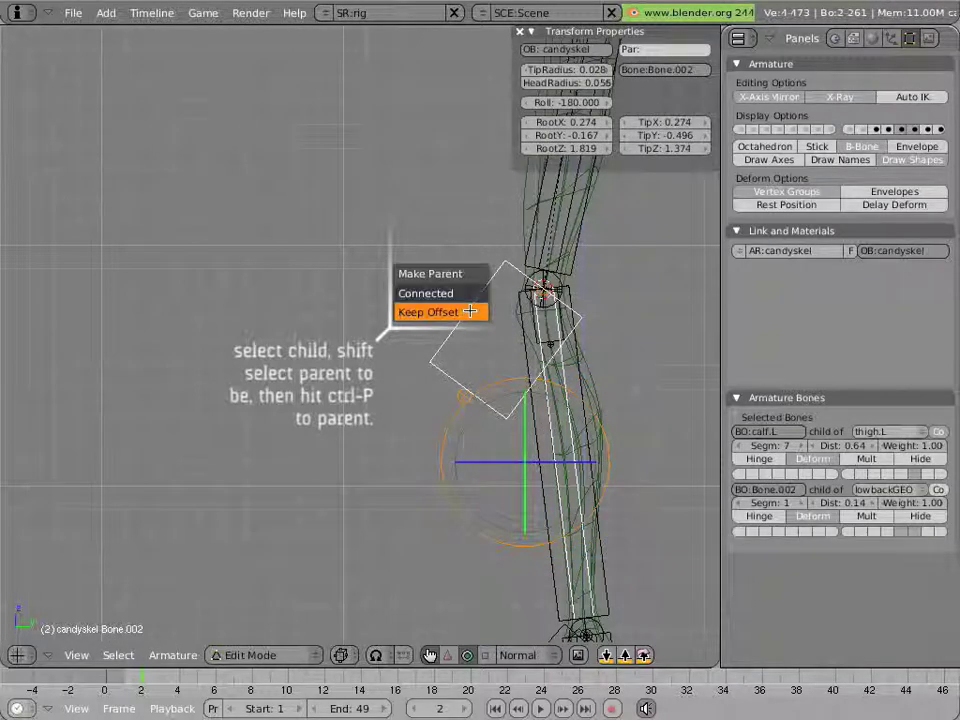
pyautogui.click(470, 311)
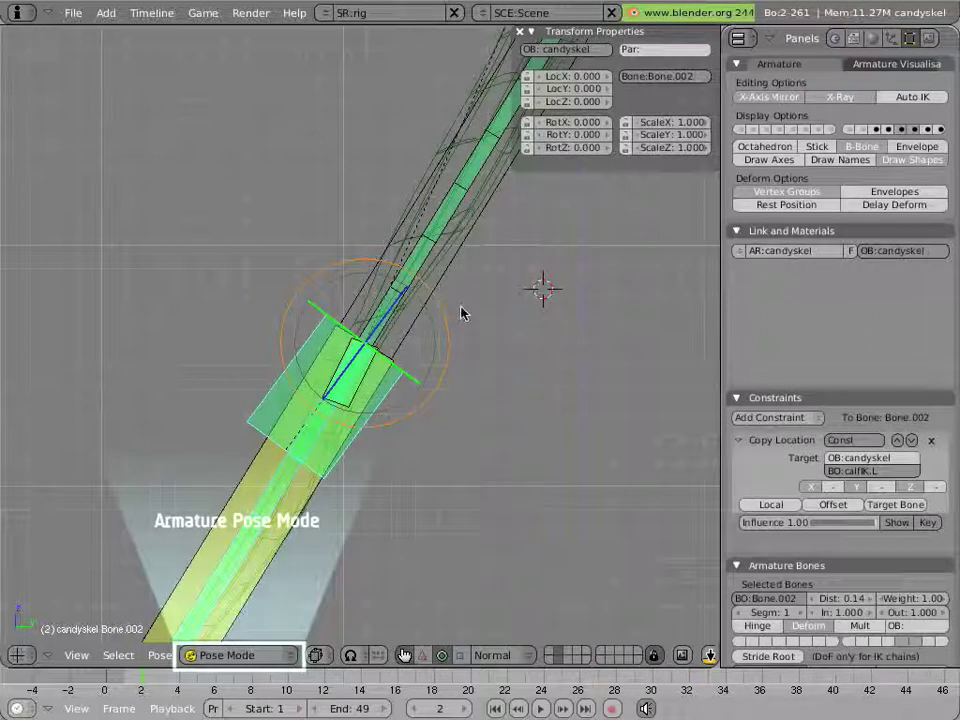
pyautogui.scroll(-3, 461, 313)
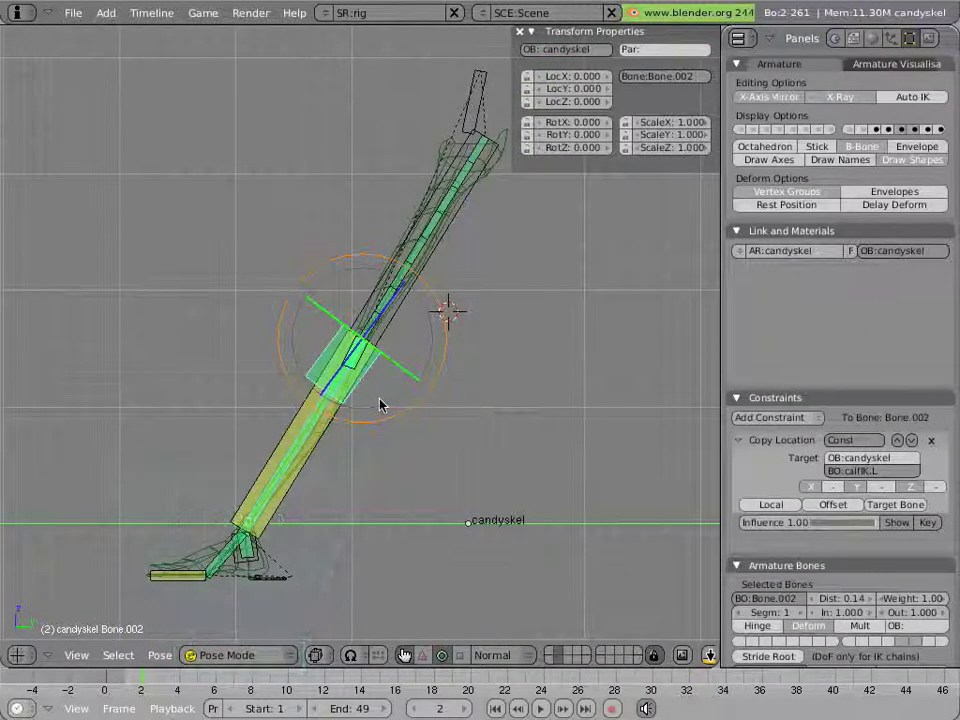
# - Switch to solid shading and drag foot.L down-left to stretch the leg
pyautogui.press('z')
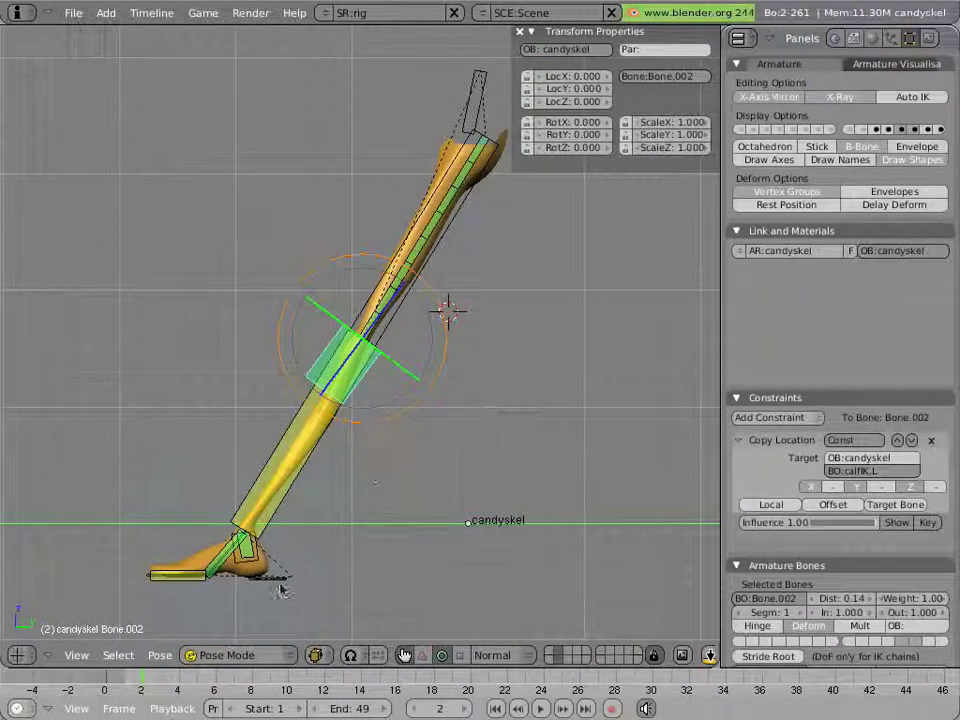
pyautogui.rightClick(277, 579)
pyautogui.press('g')
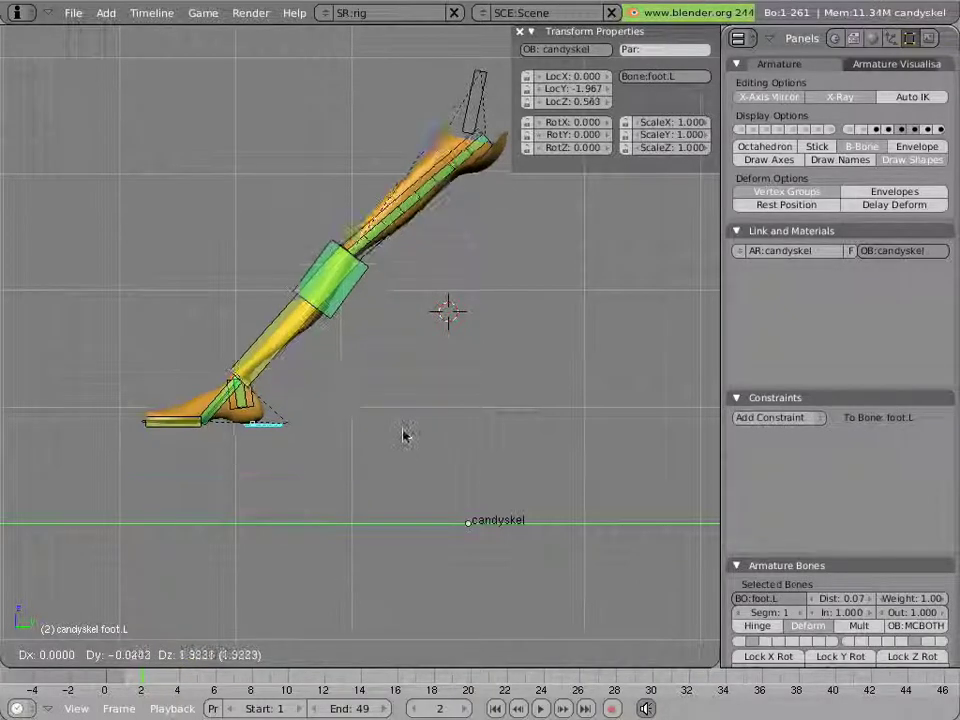
pyautogui.click(242, 552)
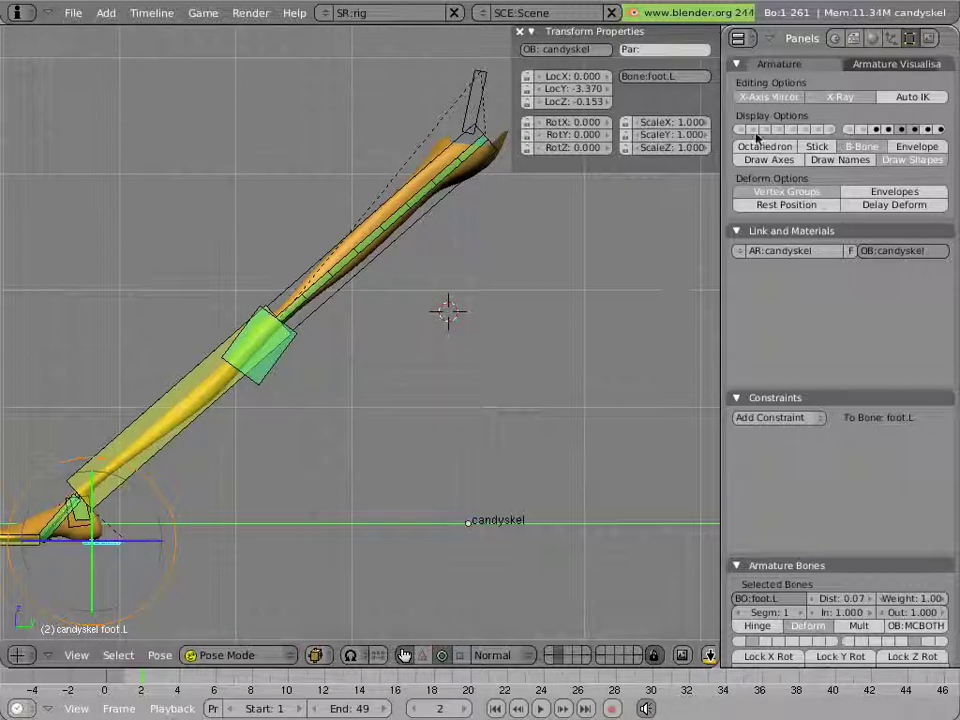
# - Hide the thick bone layer and remaining bones while repeatedly moving foot.L to test stretching
pyautogui.click(911, 130)
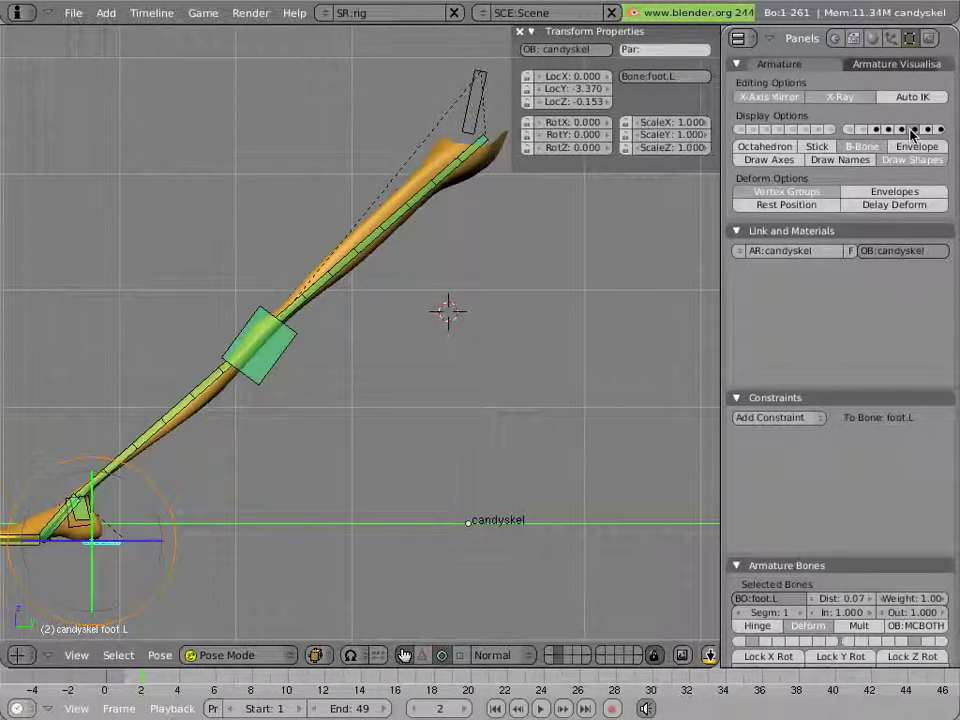
pyautogui.keyDown('shift'); pyautogui.moveTo(499, 339); pyautogui.dragTo(648, 276, button='middle'); pyautogui.keyUp('shift')
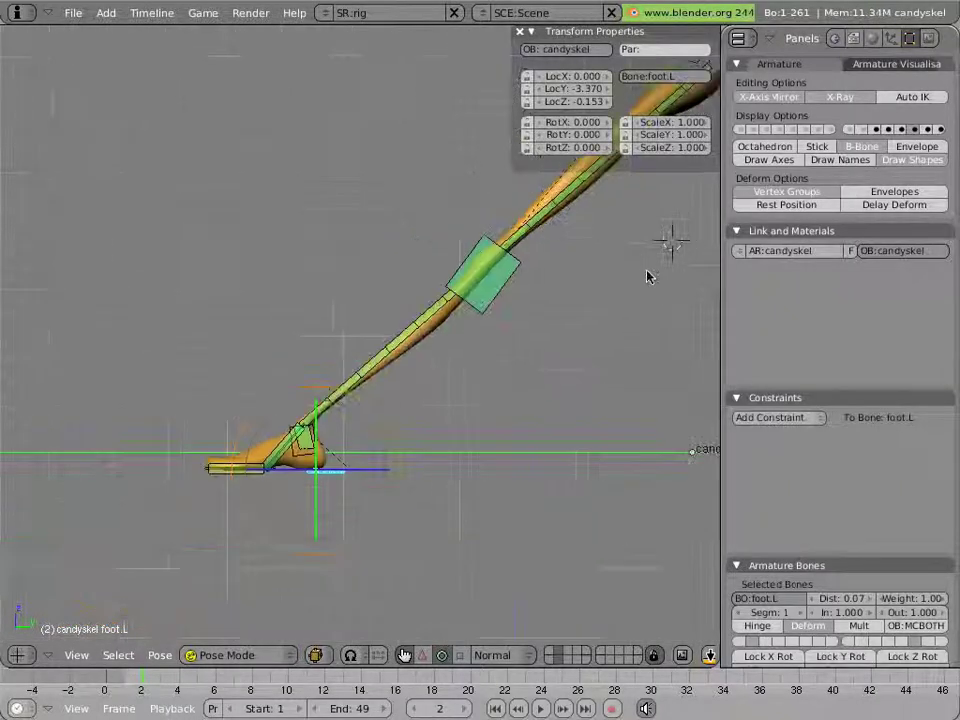
pyautogui.press('g')
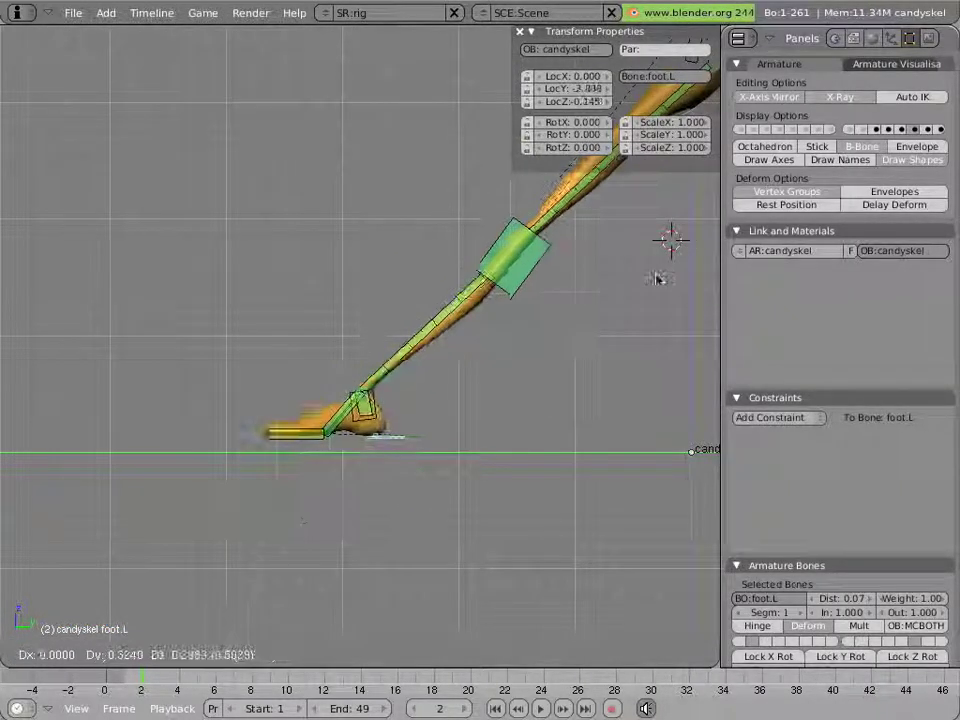
pyautogui.click(675, 243)
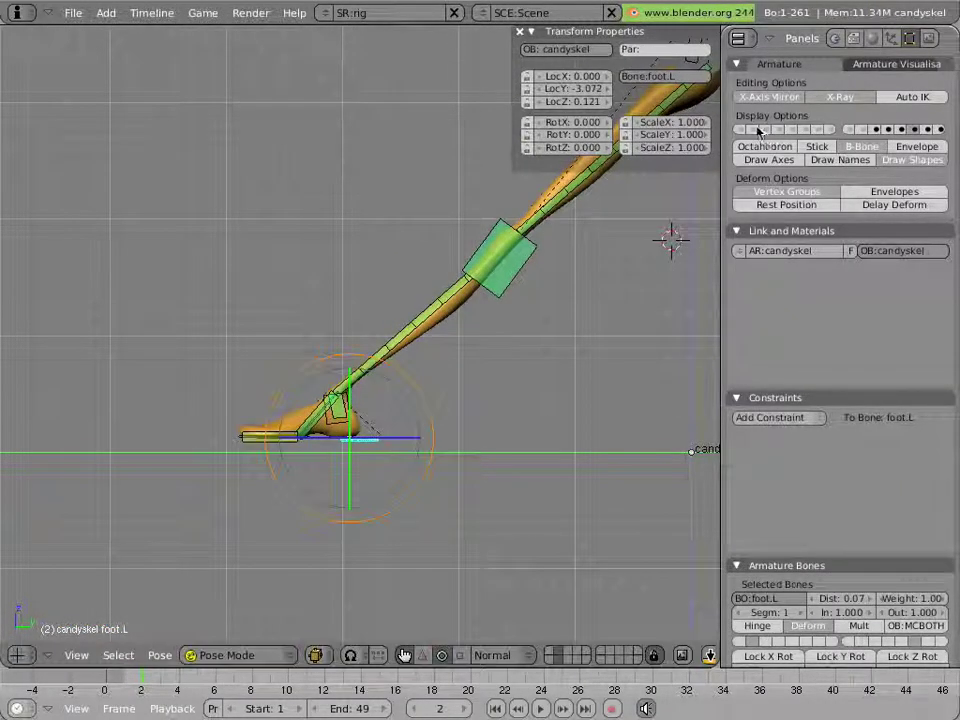
pyautogui.click(758, 131)
pyautogui.press('g')
pyautogui.click(455, 449)
pyautogui.scroll(-3, 455, 449)
pyautogui.press('g')
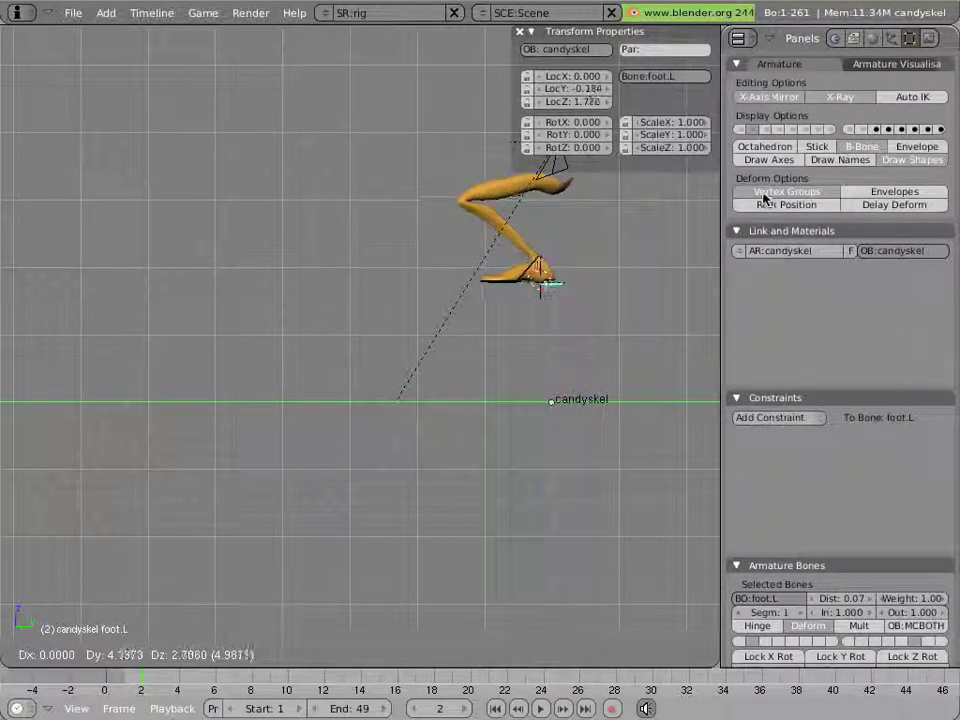
# - Raise foot.L to squash the leg, then lower it back onto the ground
pyautogui.click(677, 197)
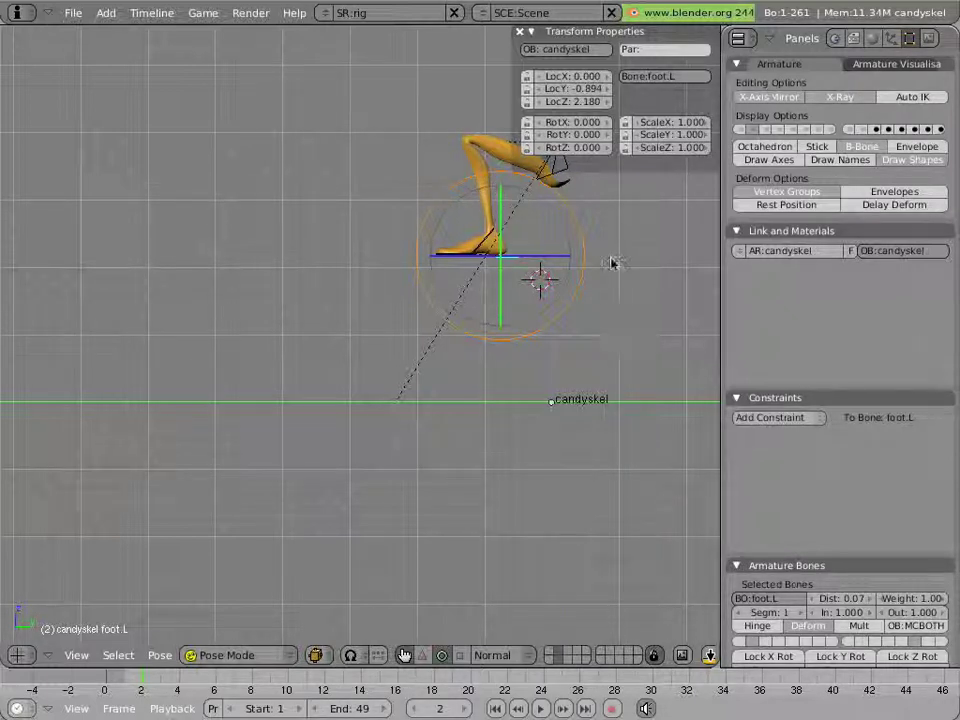
pyautogui.press('g')
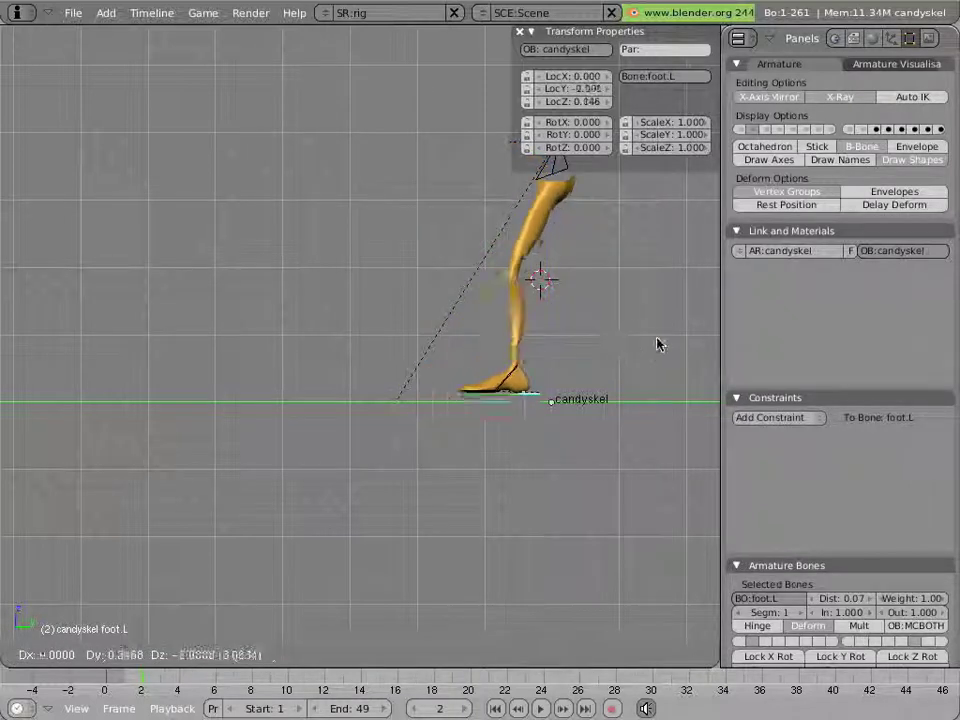
pyautogui.click(709, 353)
pyautogui.moveTo(681, 353)
pyautogui.mouseDown(button='middle')
pyautogui.moveTo(505, 310)
pyautogui.moveTo(540, 340)
pyautogui.moveTo(542, 369)
pyautogui.moveTo(369, 257)
pyautogui.moveTo(358, 322)
pyautogui.mouseUp(button='middle')
pyautogui.scroll(1, 358, 322)
pyautogui.scroll(1, 364, 300)
pyautogui.scroll(1, 386, 229)
pyautogui.scroll(1, 379, 317)
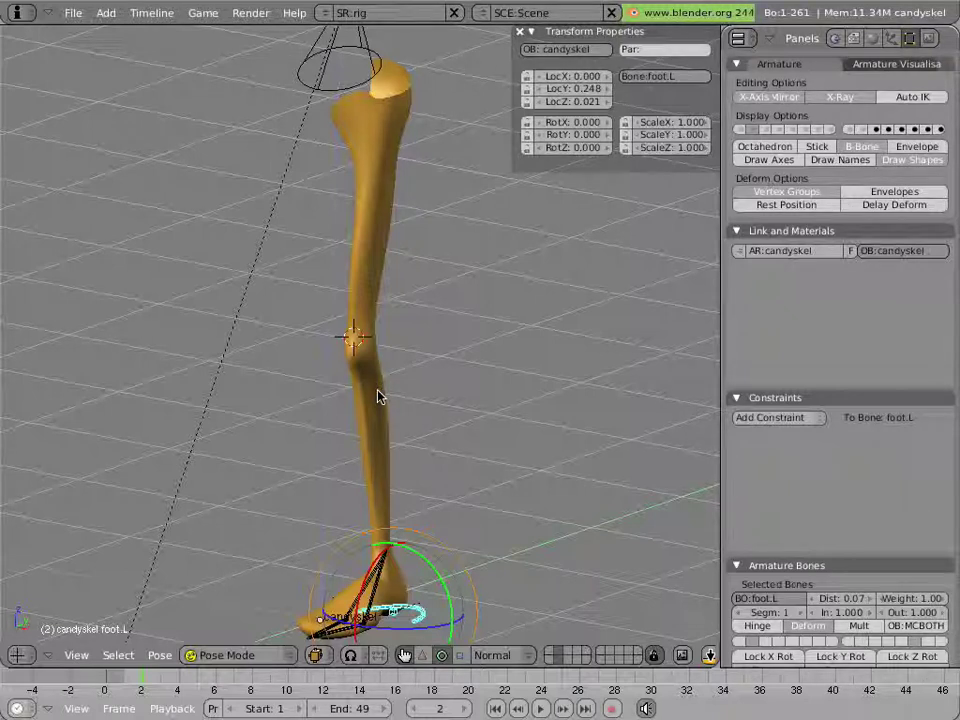
# - Switch to an orthographic side view (numpad 3) and zoom the view
pyautogui.press('KP_3')
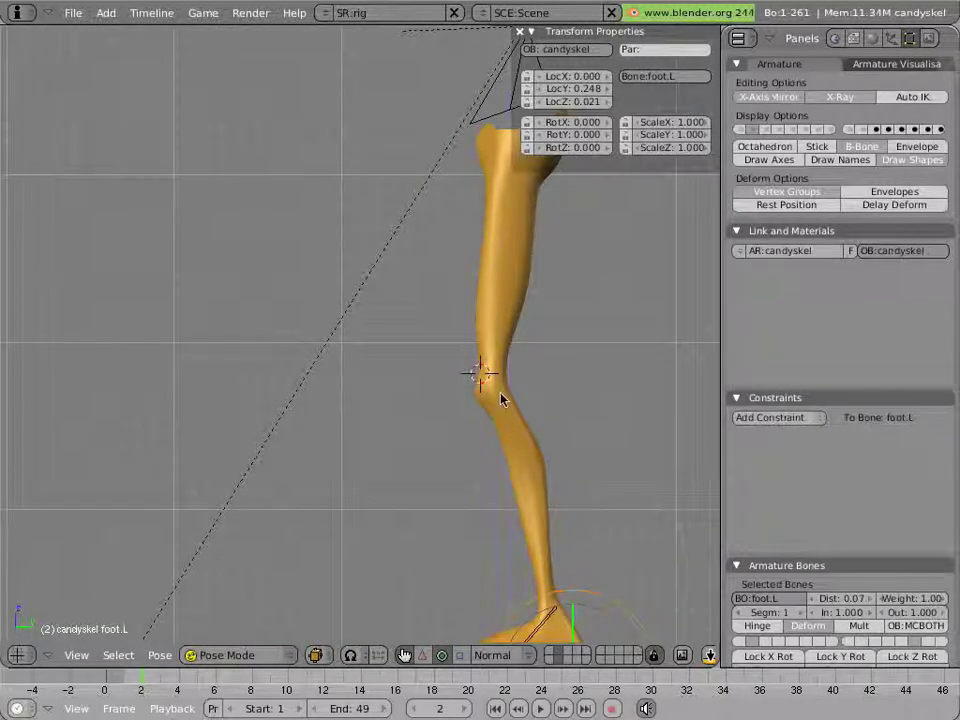
pyautogui.scroll(-2, 495, 405)
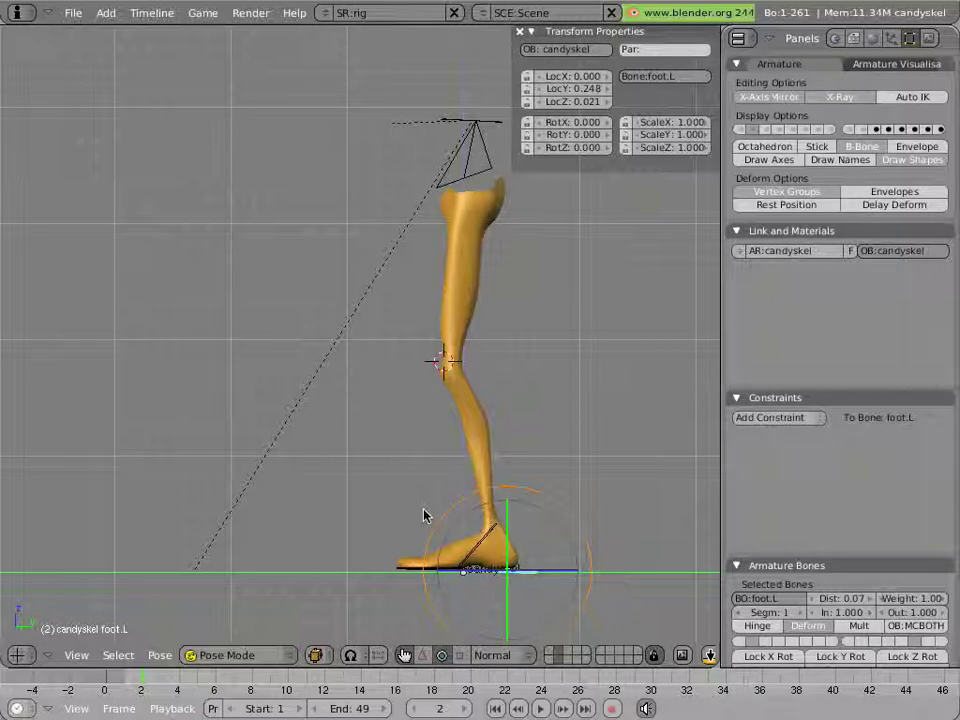
# - In Edit Mode, show the leg bone layer and select the knee's box bone Bone.002
pyautogui.press('Tab')
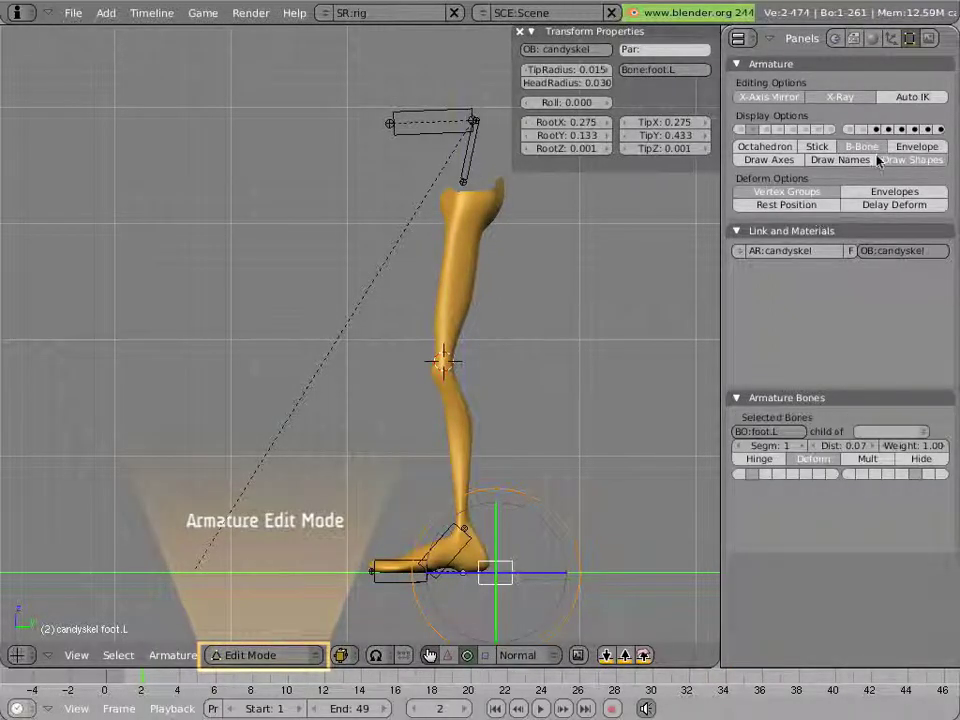
pyautogui.click(914, 129)
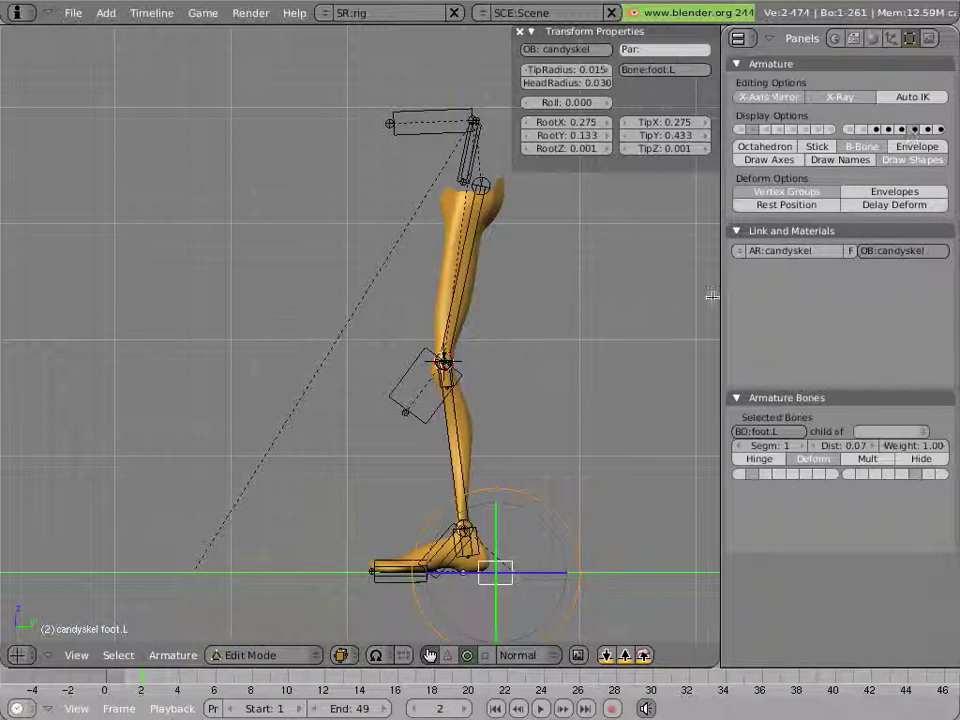
pyautogui.scroll(3, 430, 398)
pyautogui.scroll(2, 491, 405)
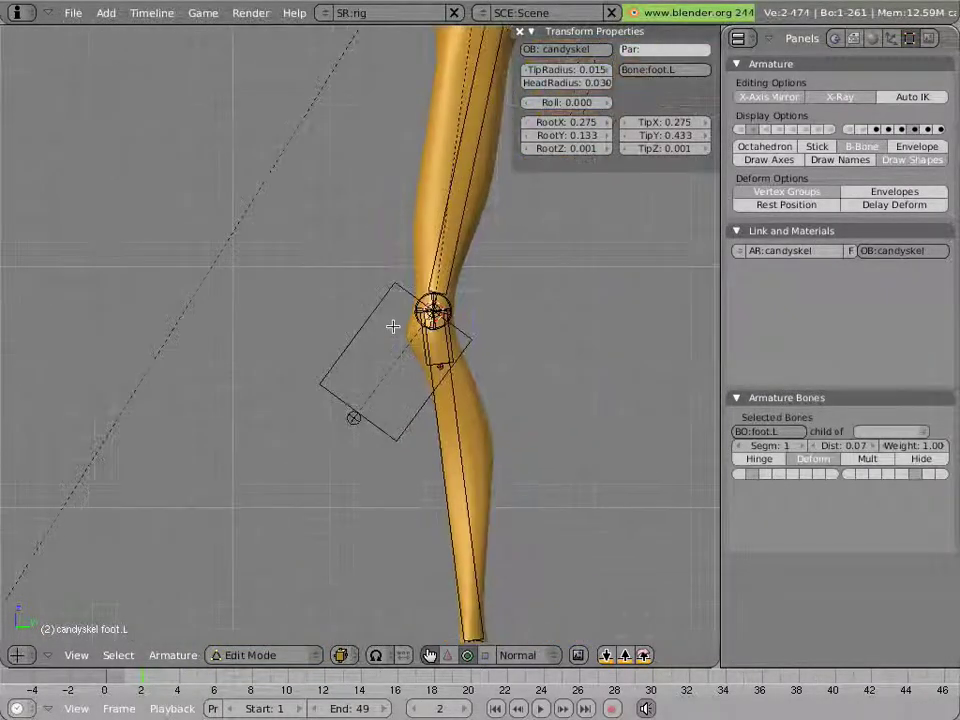
pyautogui.rightClick(375, 332)
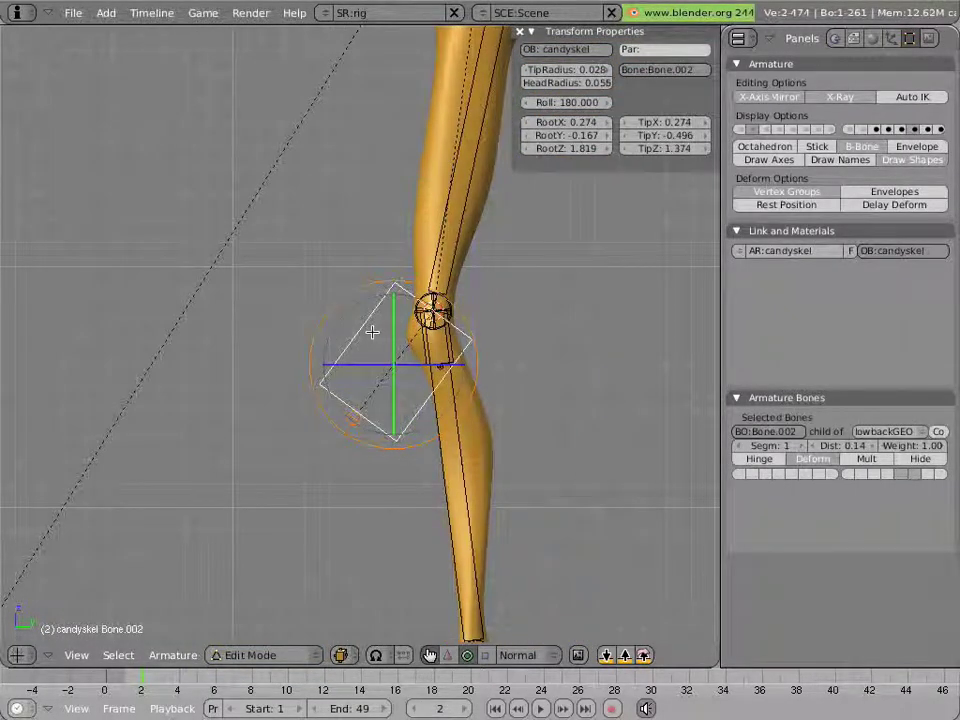
pyautogui.scroll(1, 417, 347)
pyautogui.scroll(2, 418, 349)
pyautogui.scroll(1, 427, 355)
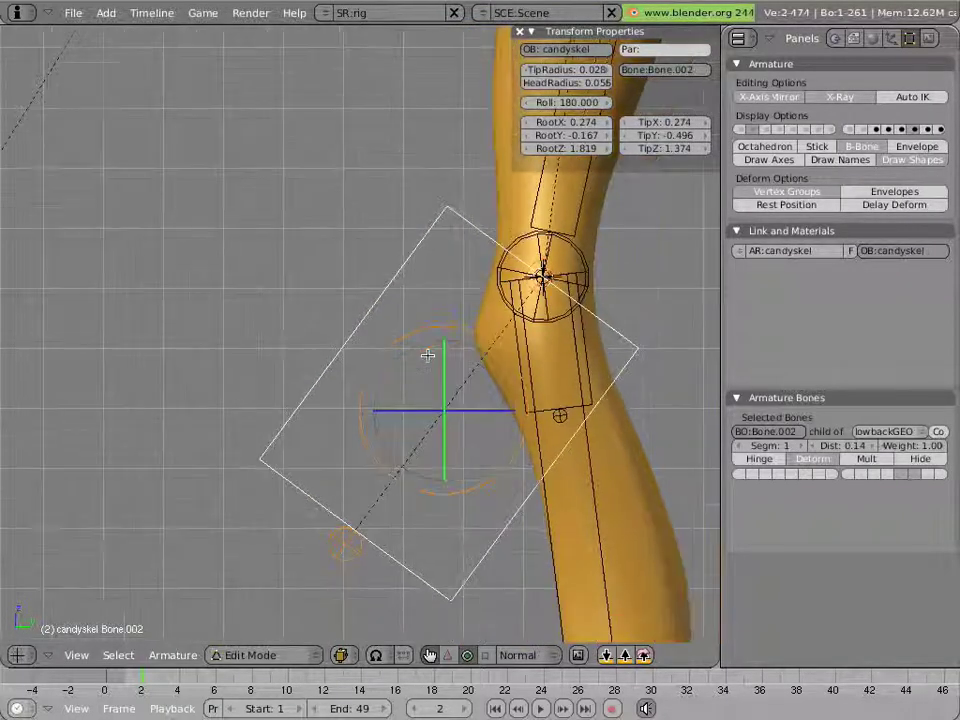
pyautogui.scroll(-1, 427, 355)
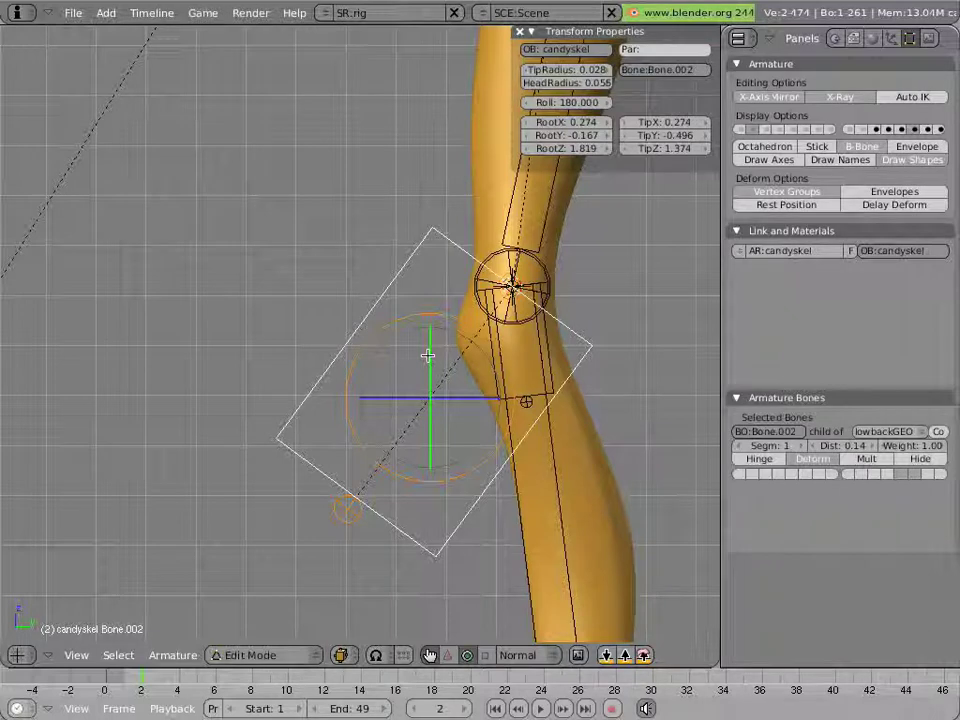
# - Duplicate Bone.002 in place and scale the copy down around the cursor snapped to it
pyautogui.hotkey('shift', 'd')
pyautogui.press('Escape')
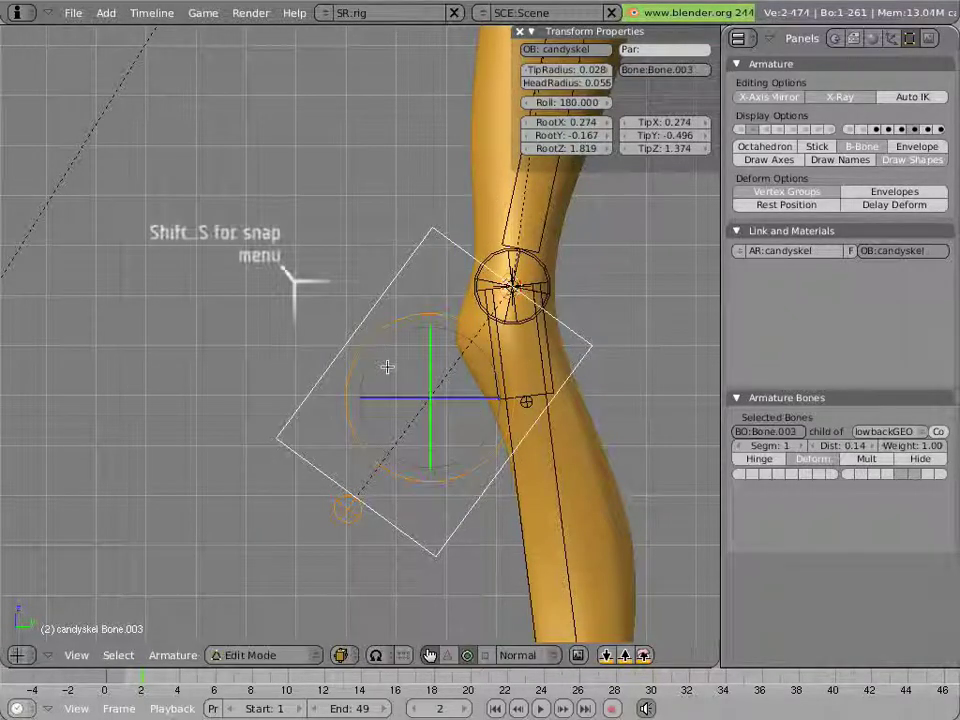
pyautogui.hotkey('shift', 's')
pyautogui.click(386, 367)
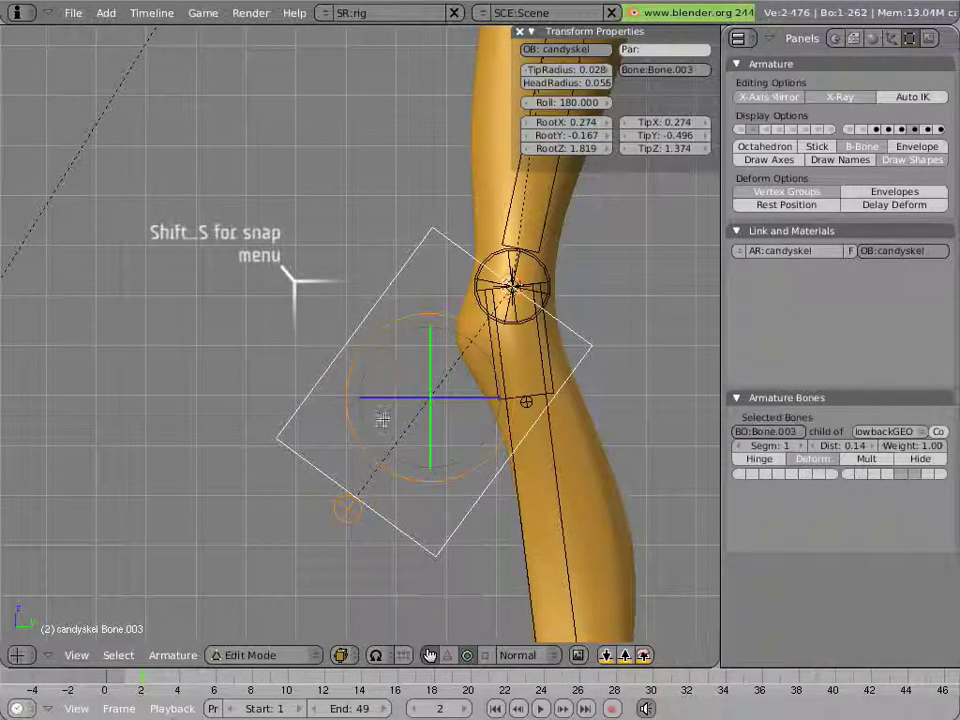
pyautogui.press('.')
pyautogui.press('s')
pyautogui.click(460, 390)
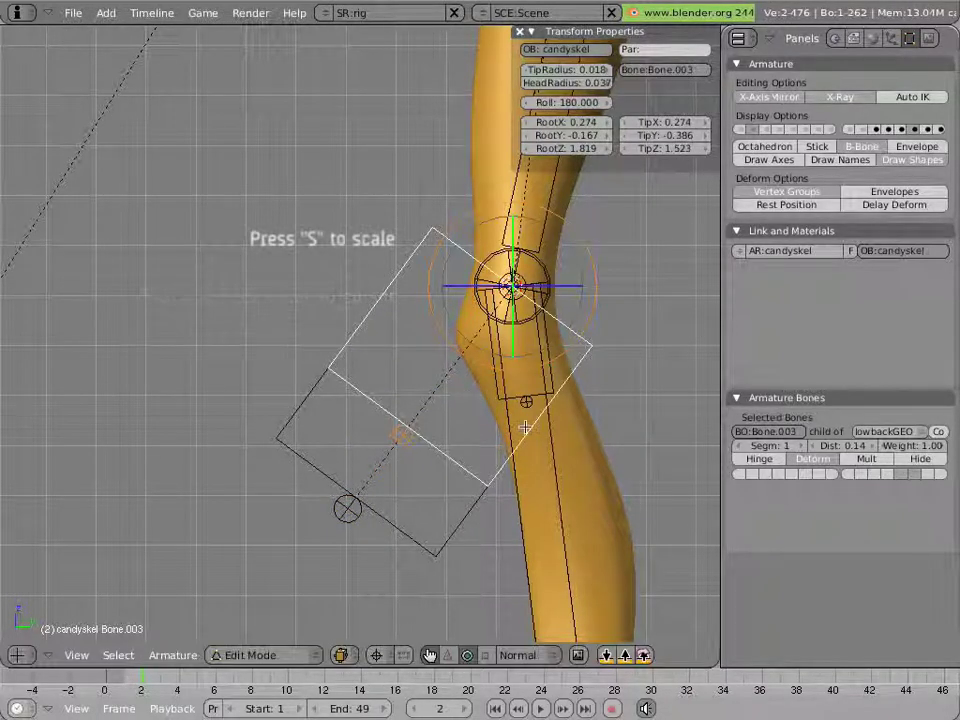
pyautogui.press('s')
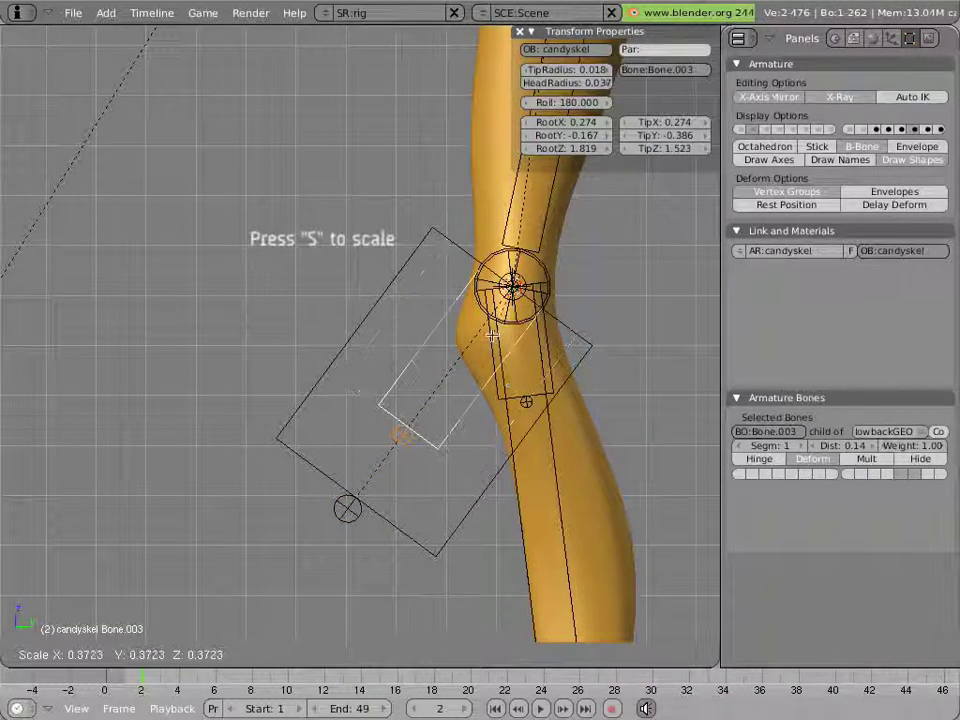
pyautogui.click(492, 336)
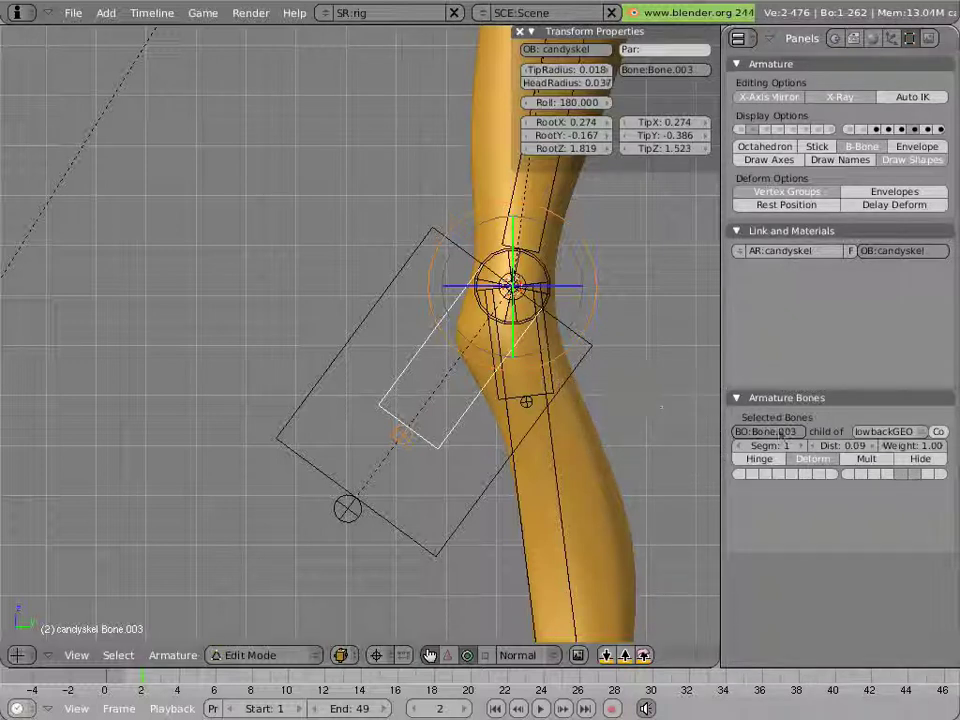
# - Rename the small duplicate bone to knee_stretch.L
pyautogui.click(780, 432)
pyautogui.write('knee_s')
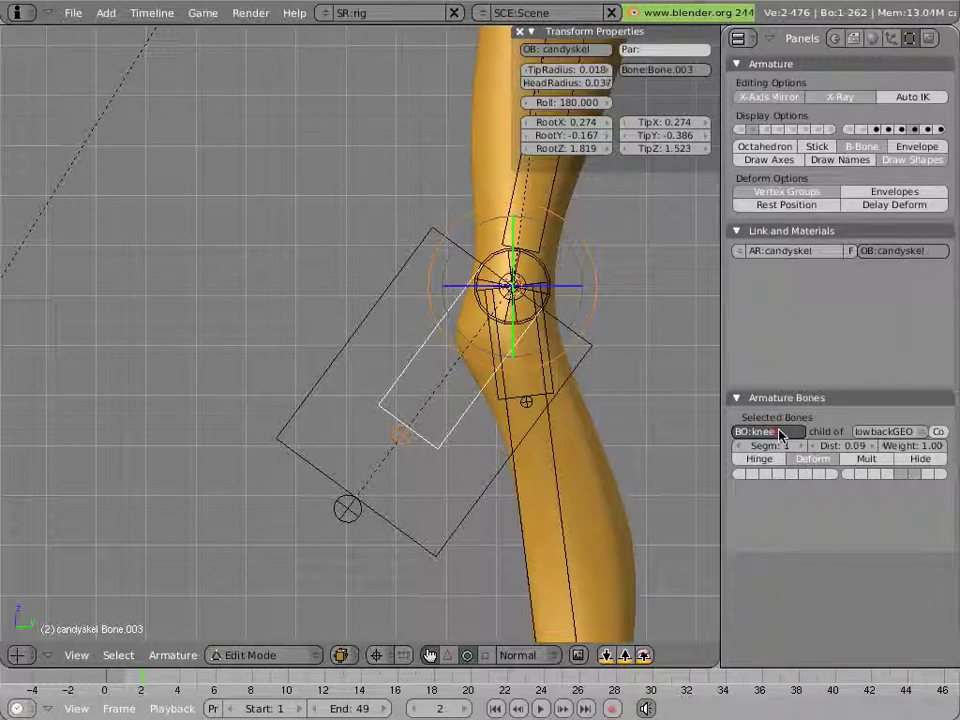
pyautogui.write('tretch')
pyautogui.write('.L')
pyautogui.press('Return')
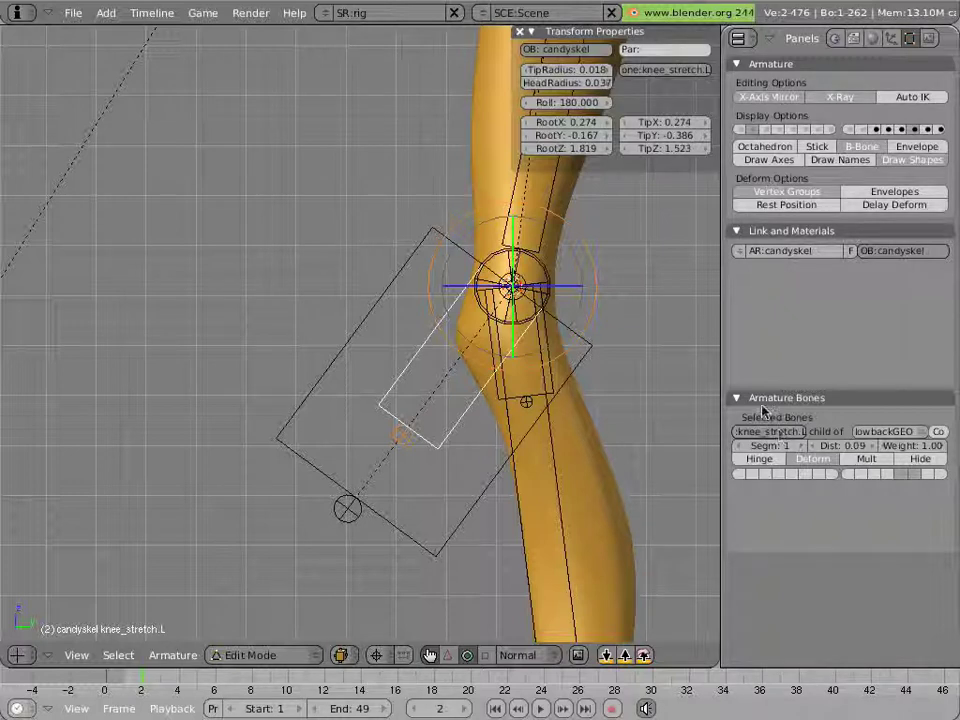
# - Rename the larger box bone Bone.002 to knee_parent.L
pyautogui.rightClick(359, 316)
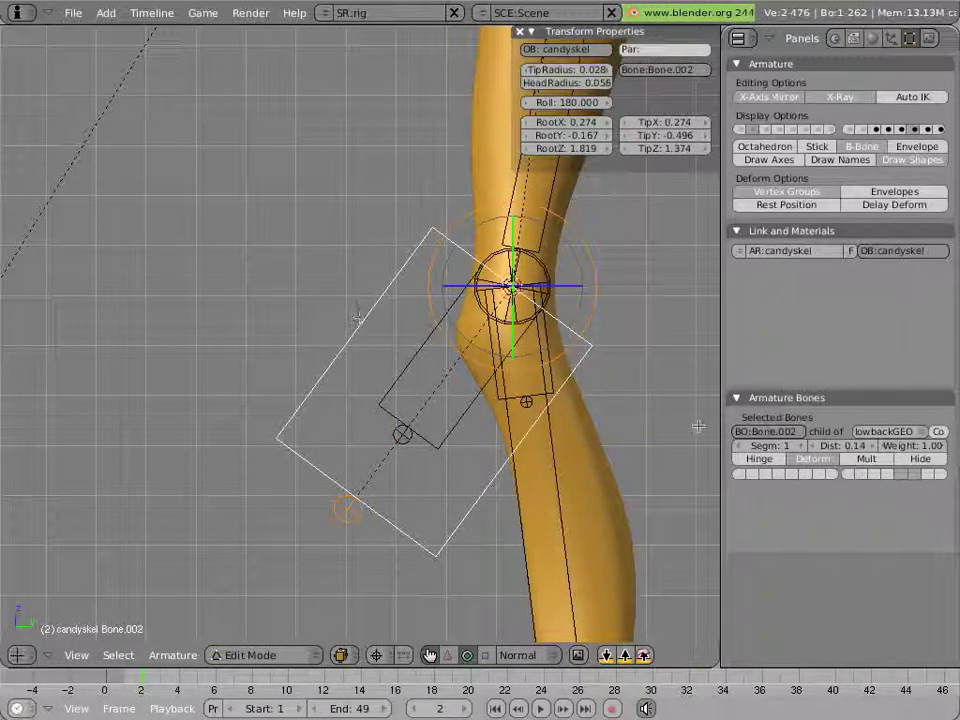
pyautogui.click(766, 431)
pyautogui.write('knee')
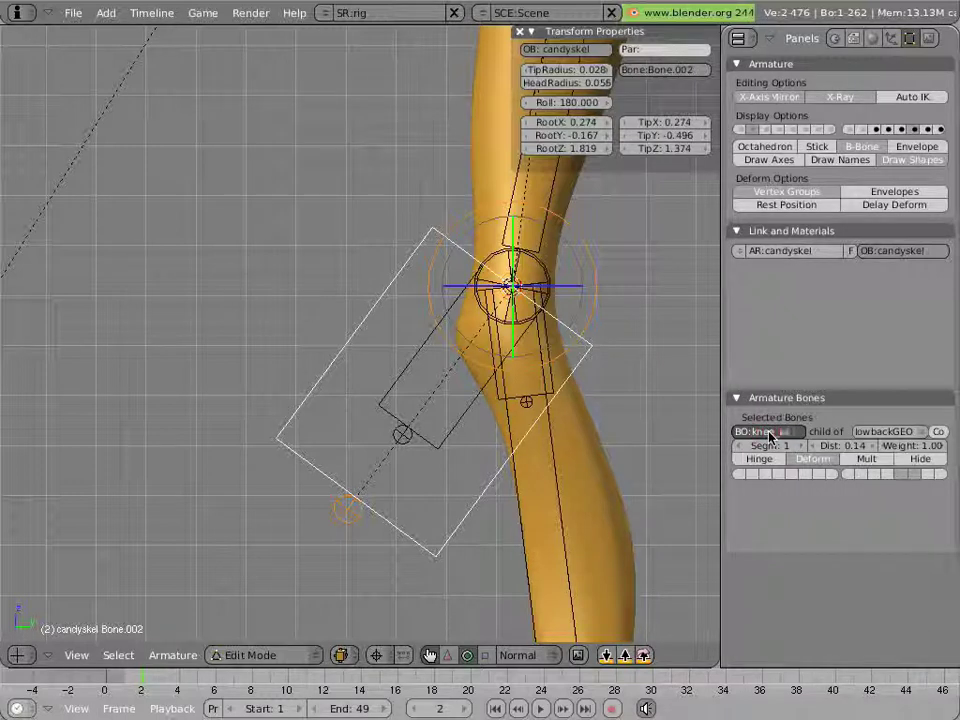
pyautogui.write('_parent')
pyautogui.press('Return')
pyautogui.press('Return')
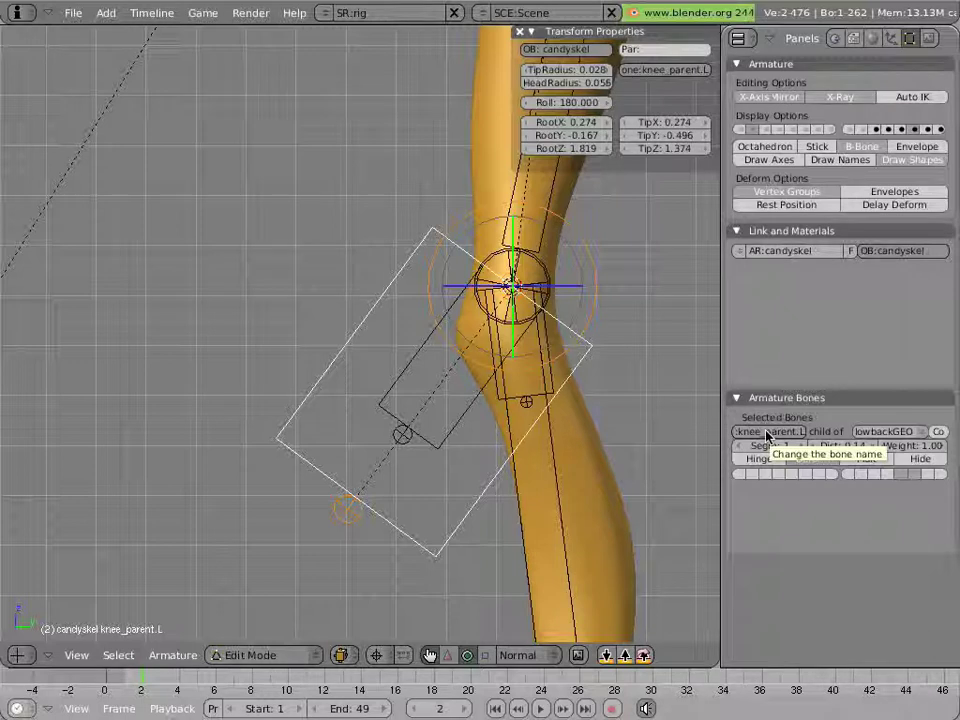
# - Parent calf.L to knee_stretch.L with Keep Offset, then return to Pose Mode
pyautogui.rightClick(522, 491)
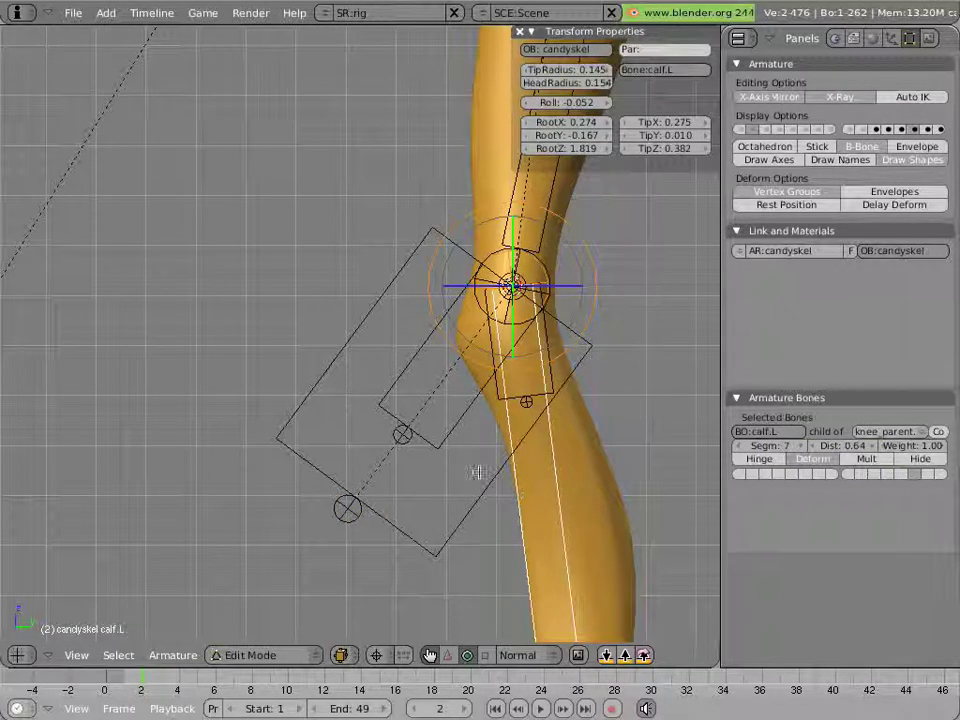
pyautogui.keyDown('shift'); pyautogui.rightClick(452, 441); pyautogui.keyUp('shift')
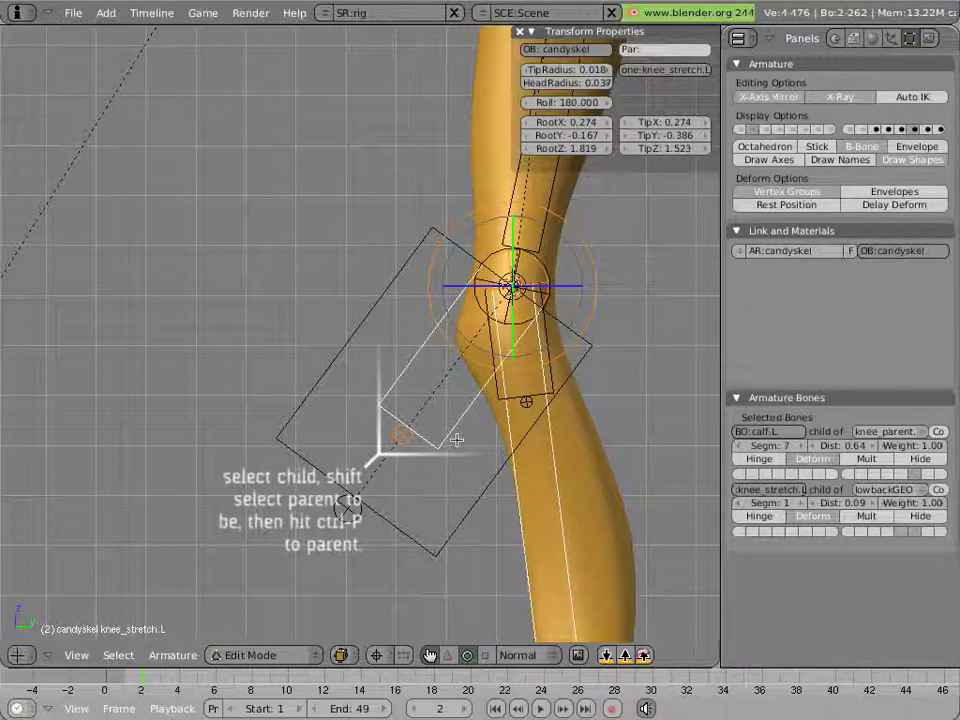
pyautogui.hotkey('ctrl', 'p')
pyautogui.click(456, 440)
pyautogui.moveTo(320, 284); pyautogui.dragTo(425, 383, button='middle')
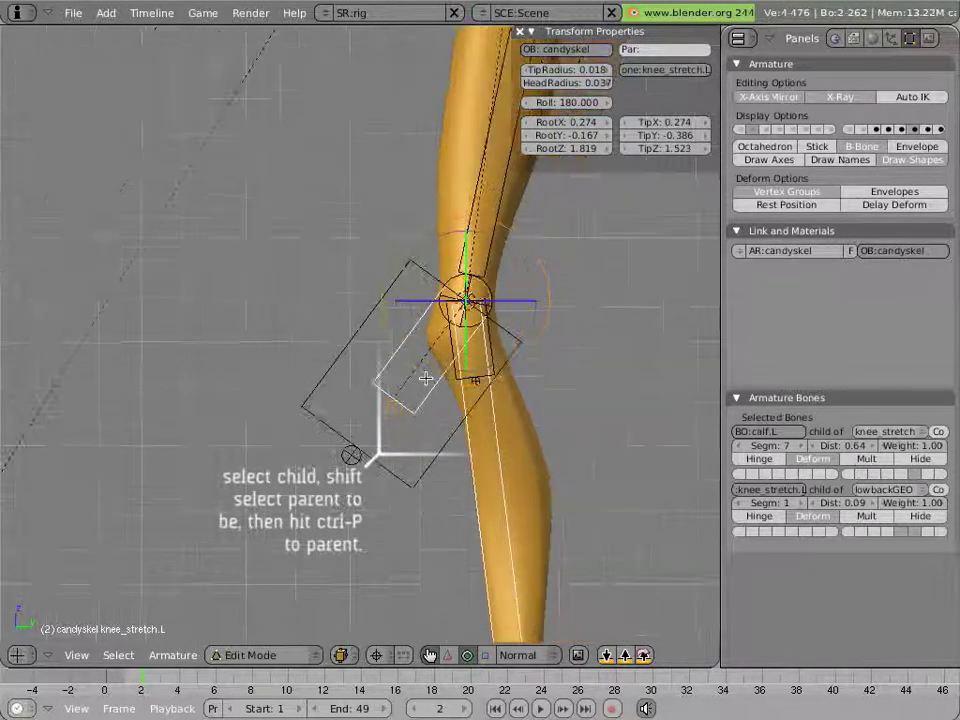
pyautogui.hotkey('ctrl', 'Tab')
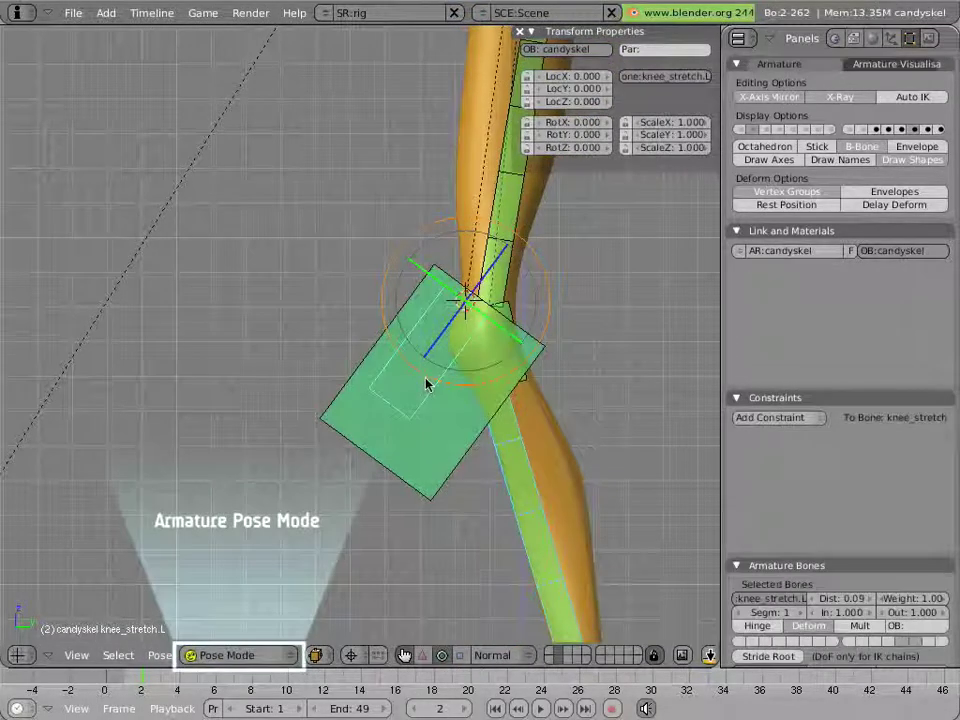
# - Set thigh.L's Stretch To constraint target bone to knee_stretch.L
pyautogui.rightClick(516, 259)
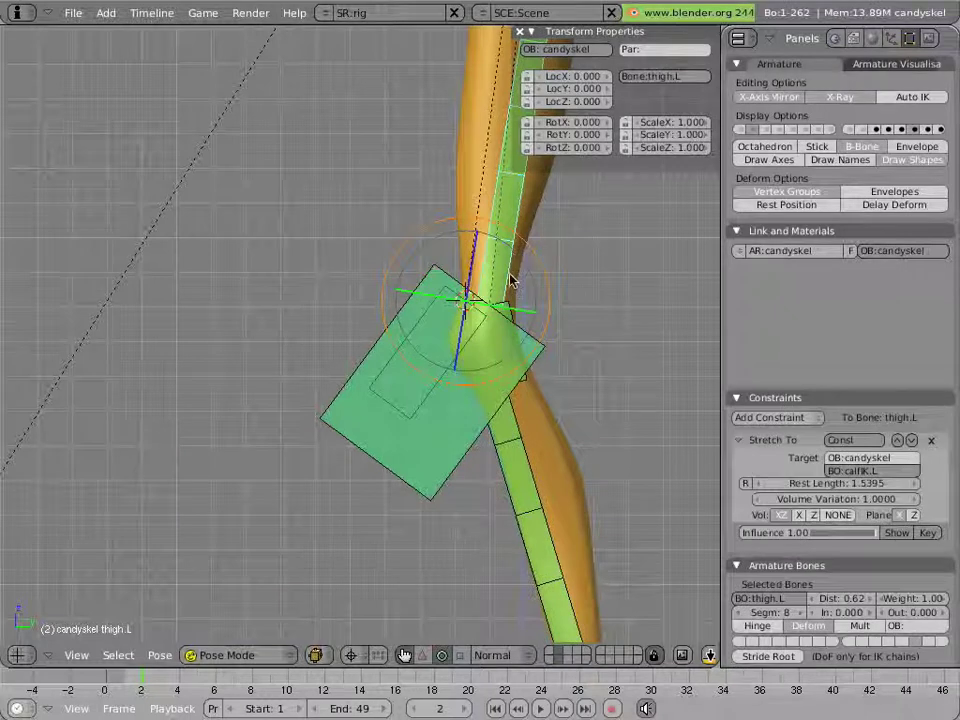
pyautogui.rightClick(438, 390)
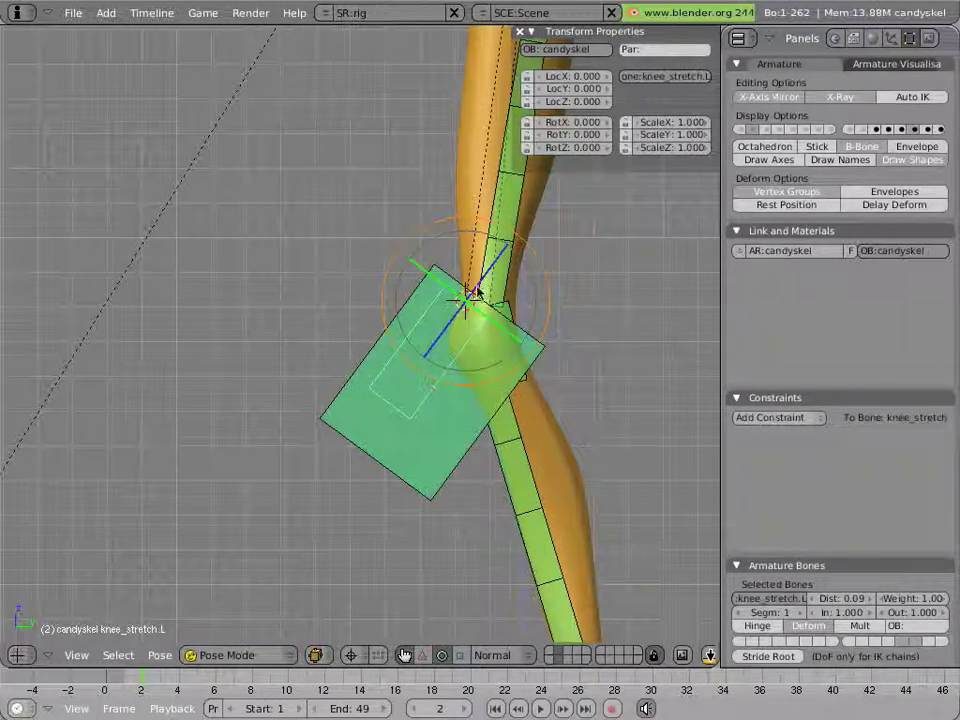
pyautogui.rightClick(489, 272)
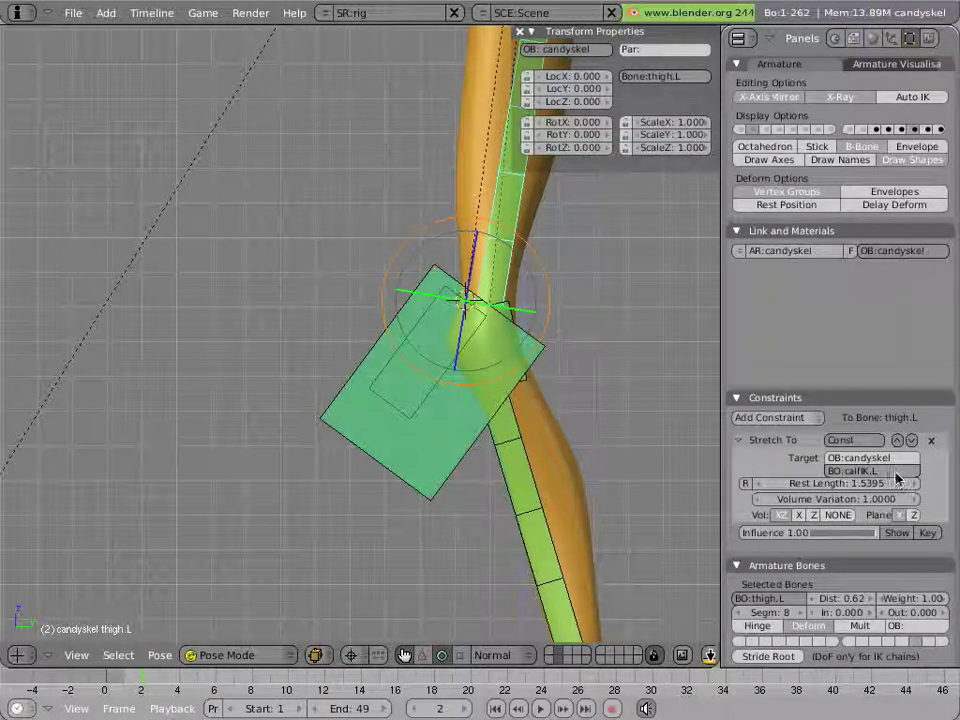
pyautogui.click(896, 472)
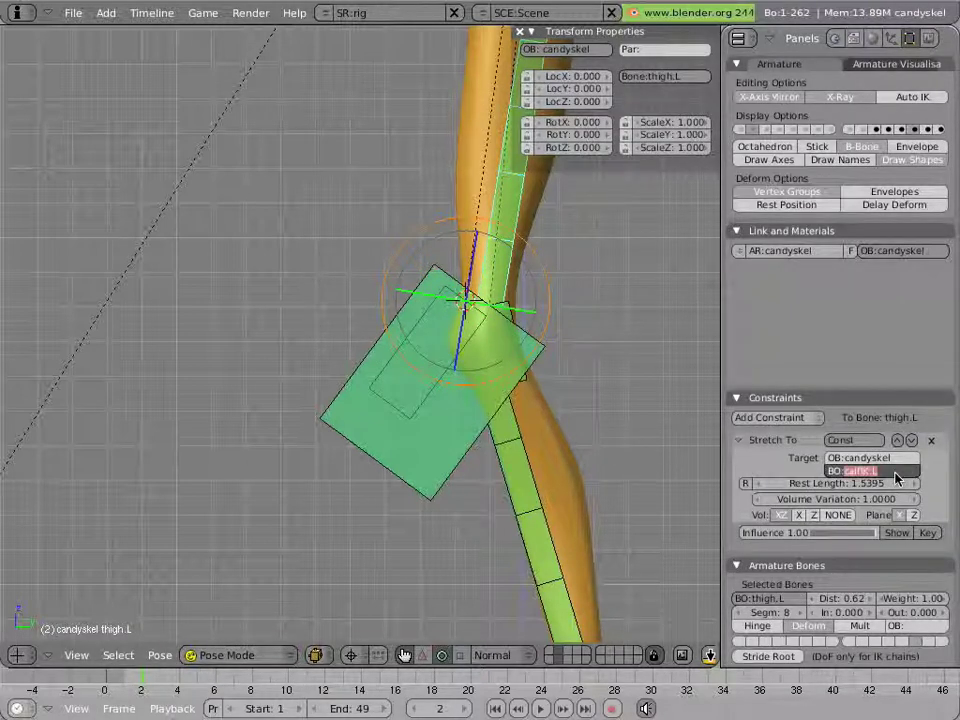
pyautogui.write('knee')
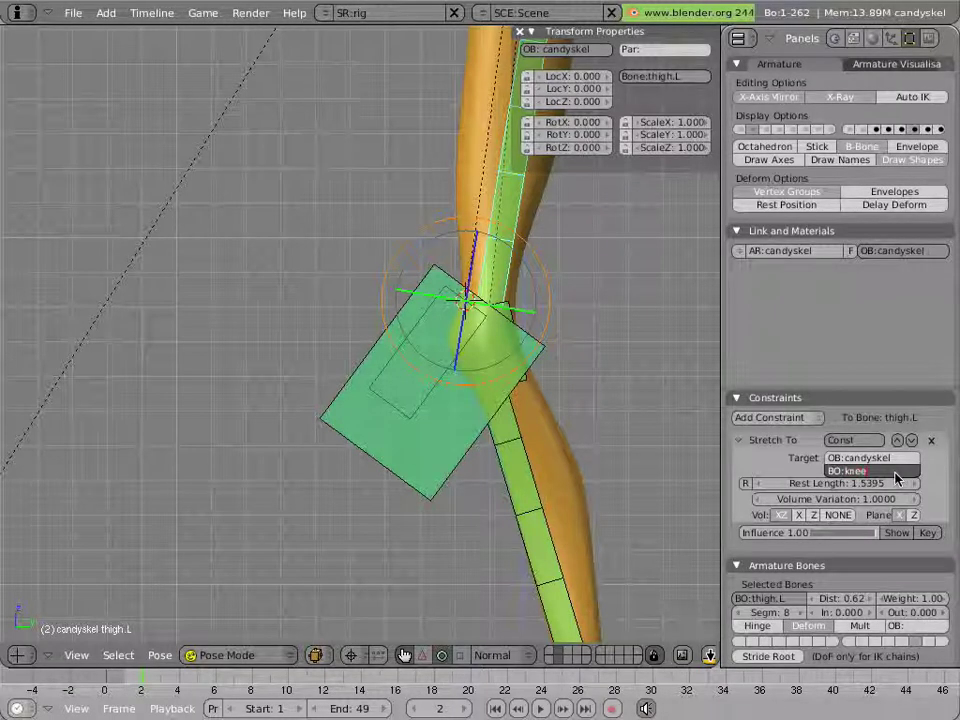
pyautogui.write('_stretch')
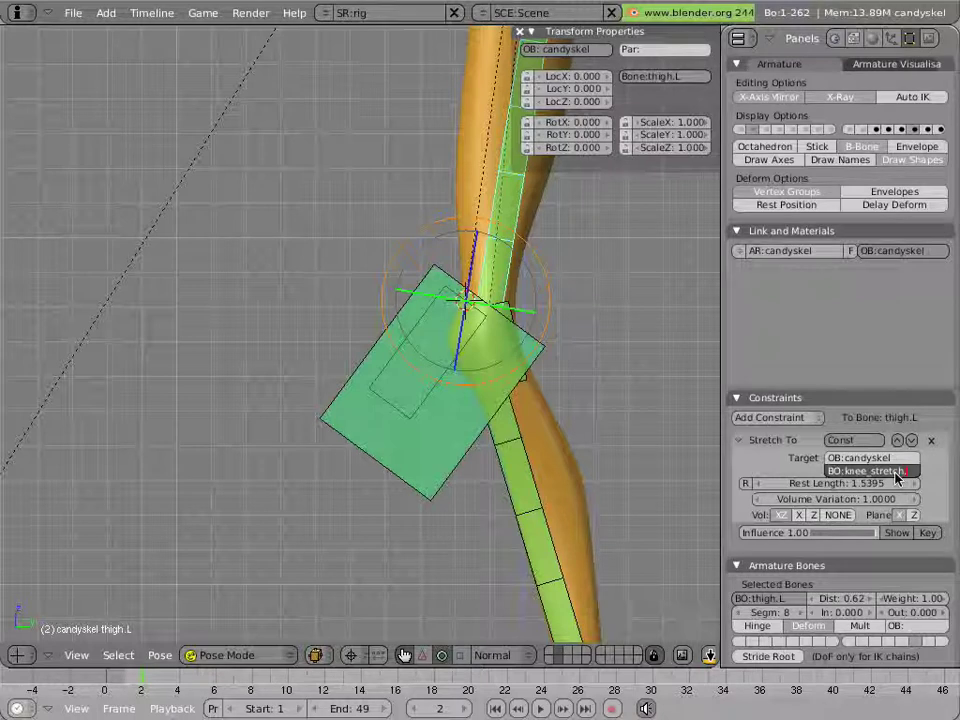
pyautogui.write('.L')
pyautogui.press('Return')
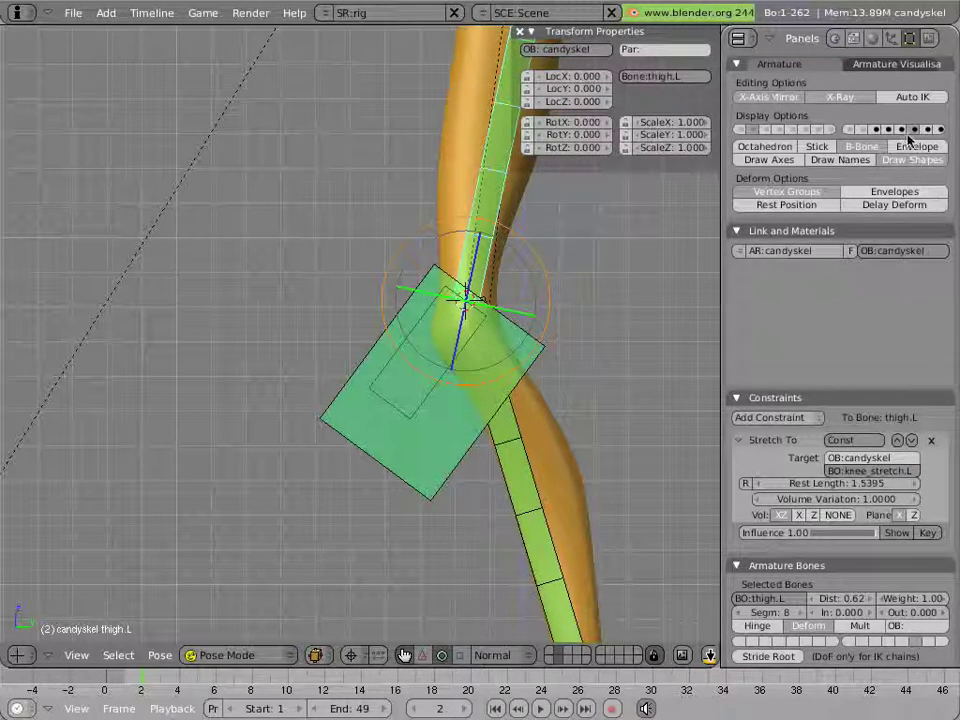
# - Select all bones and clear their rotations
pyautogui.scroll(-4, 537, 352)
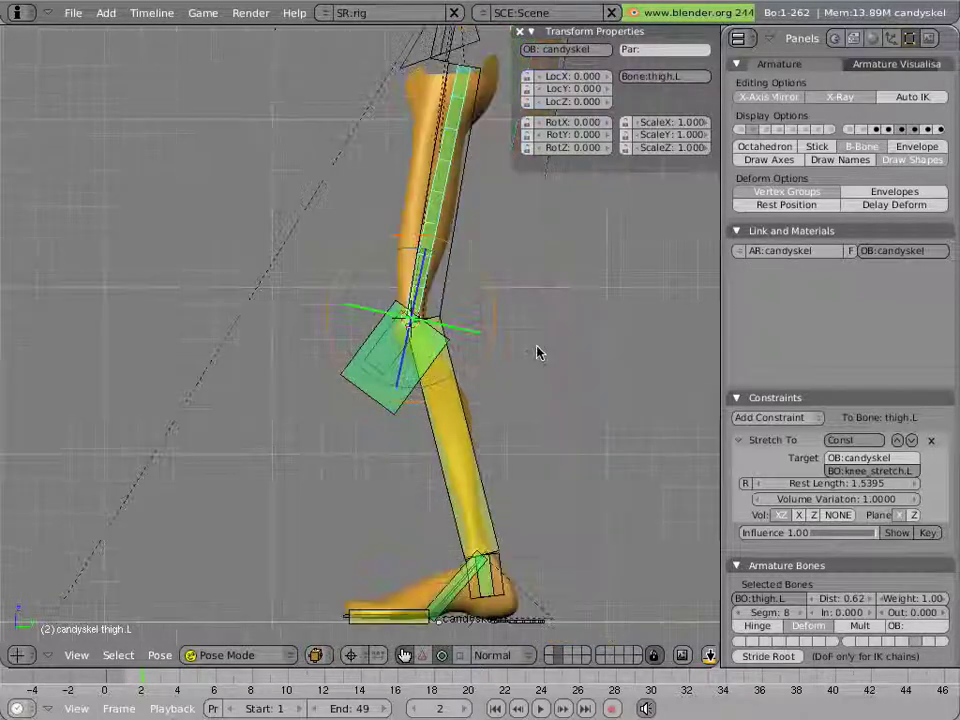
pyautogui.press('a')
pyautogui.press('a')
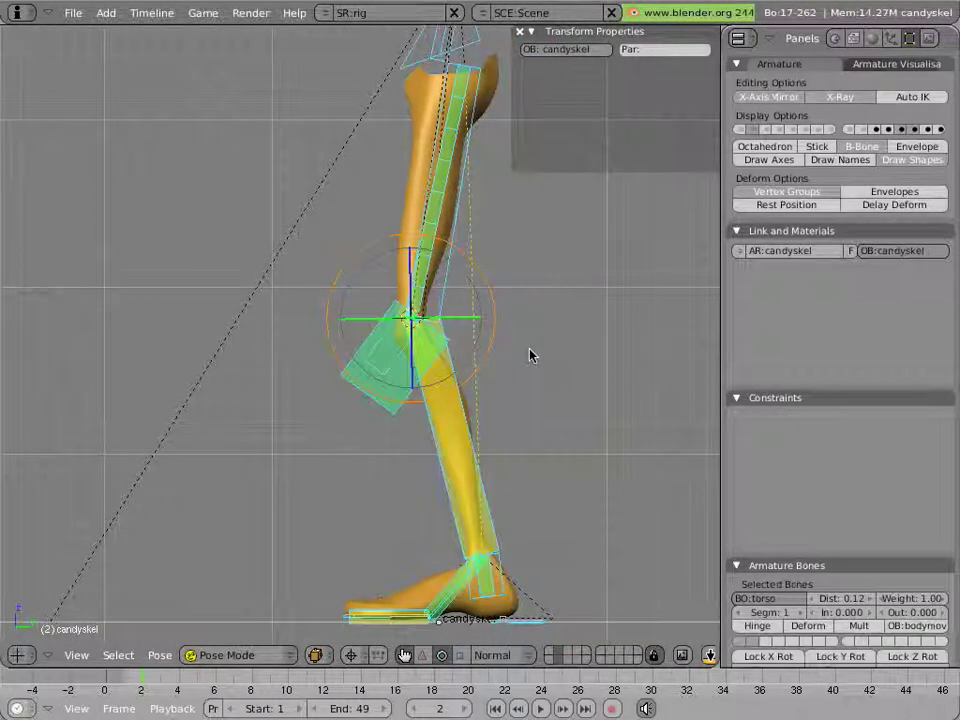
pyautogui.hotkey('alt', 'r')
pyautogui.click(530, 352)
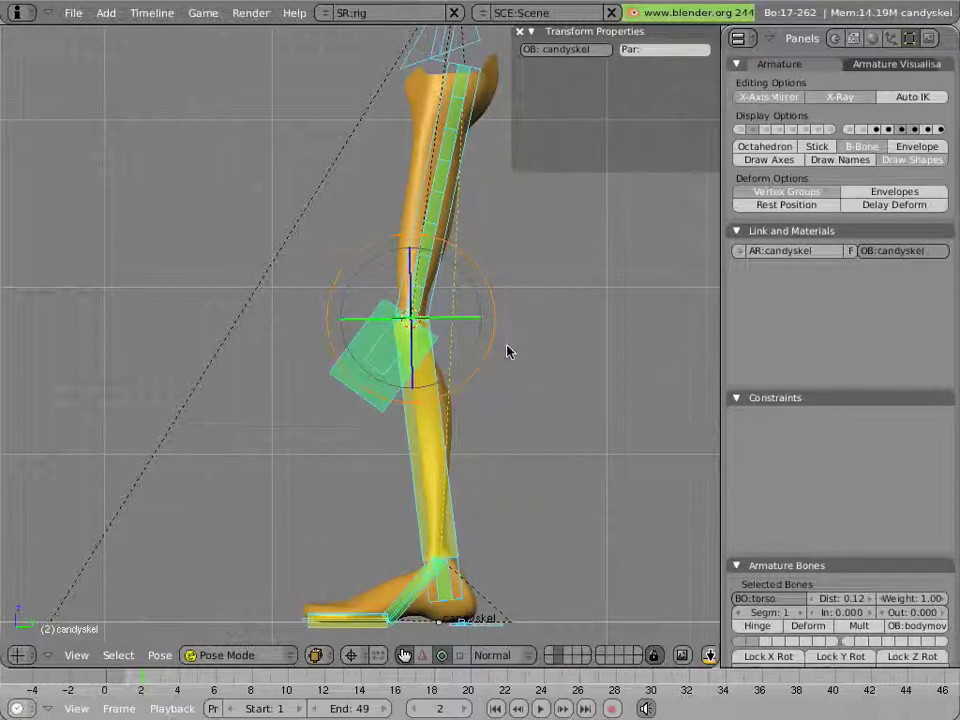
# - In wireframe, inspect calfIK.L and thigh.L, then test-move foot.L and cancel
pyautogui.press('z')
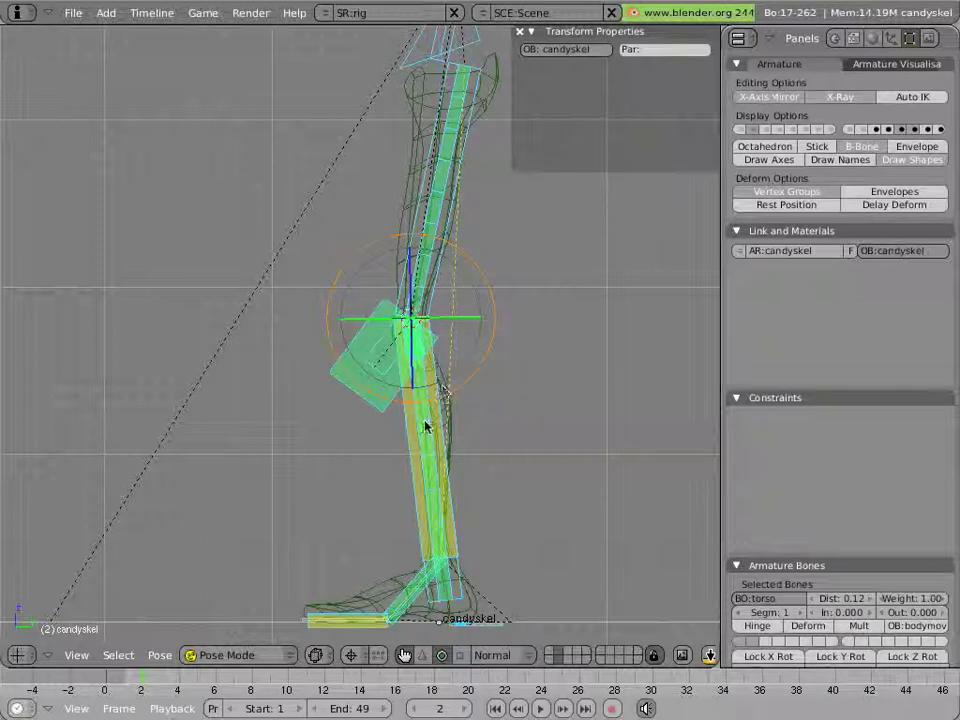
pyautogui.rightClick(425, 425)
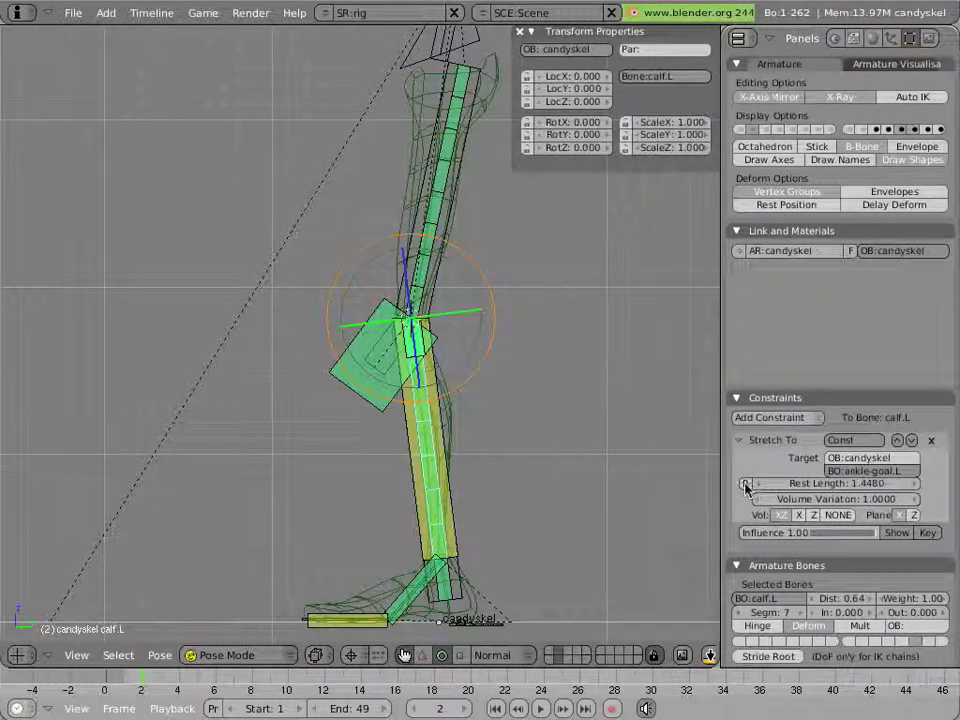
pyautogui.rightClick(411, 249)
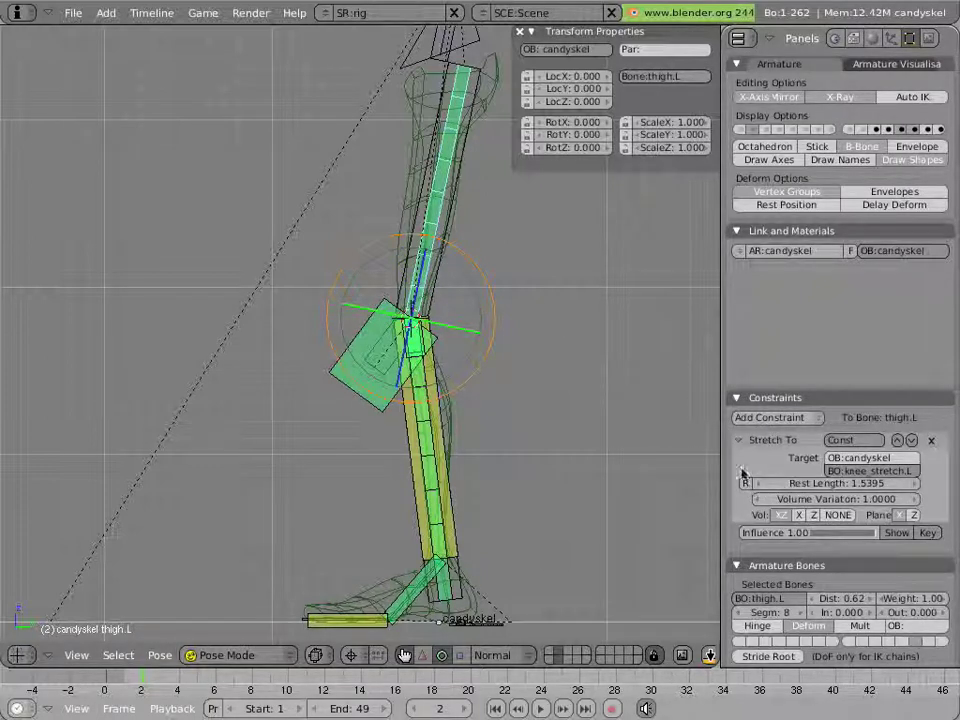
pyautogui.rightClick(521, 617)
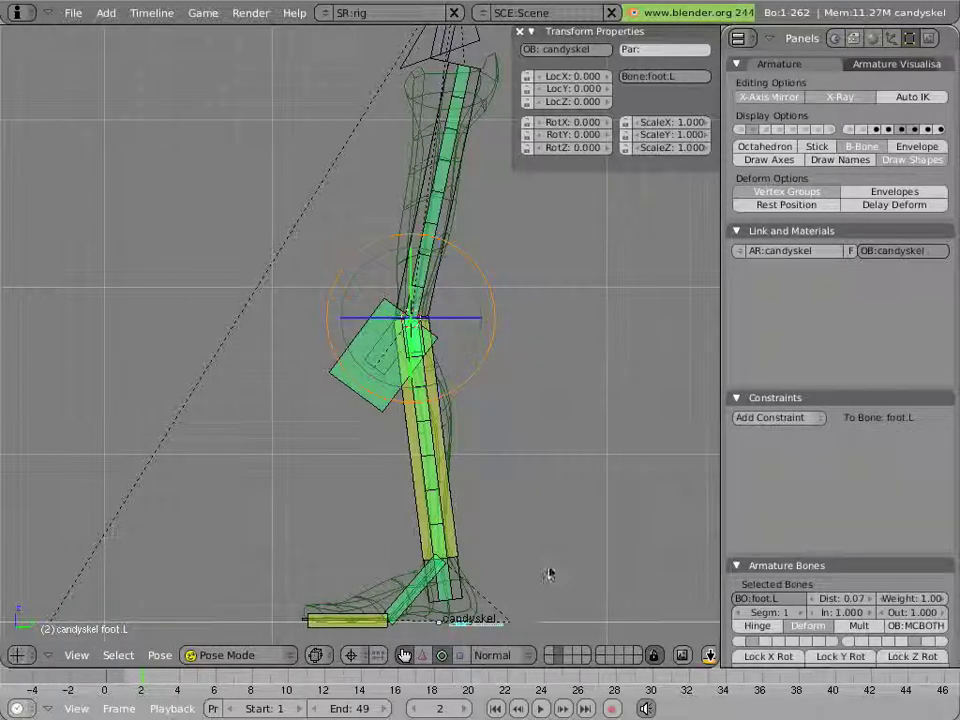
pyautogui.press('g')
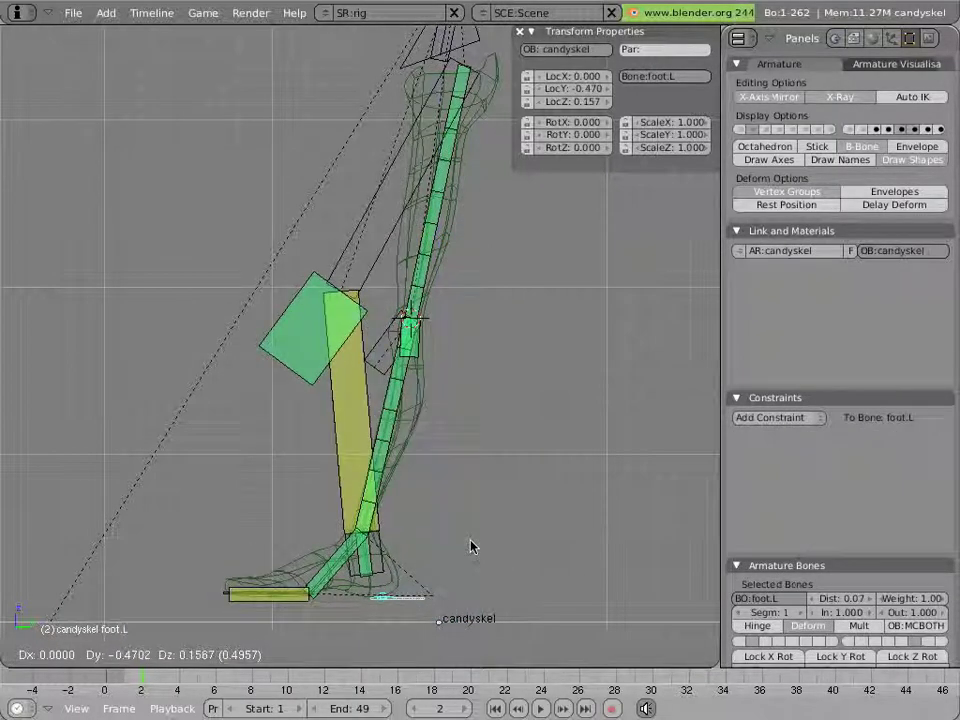
pyautogui.rightClick(480, 557)
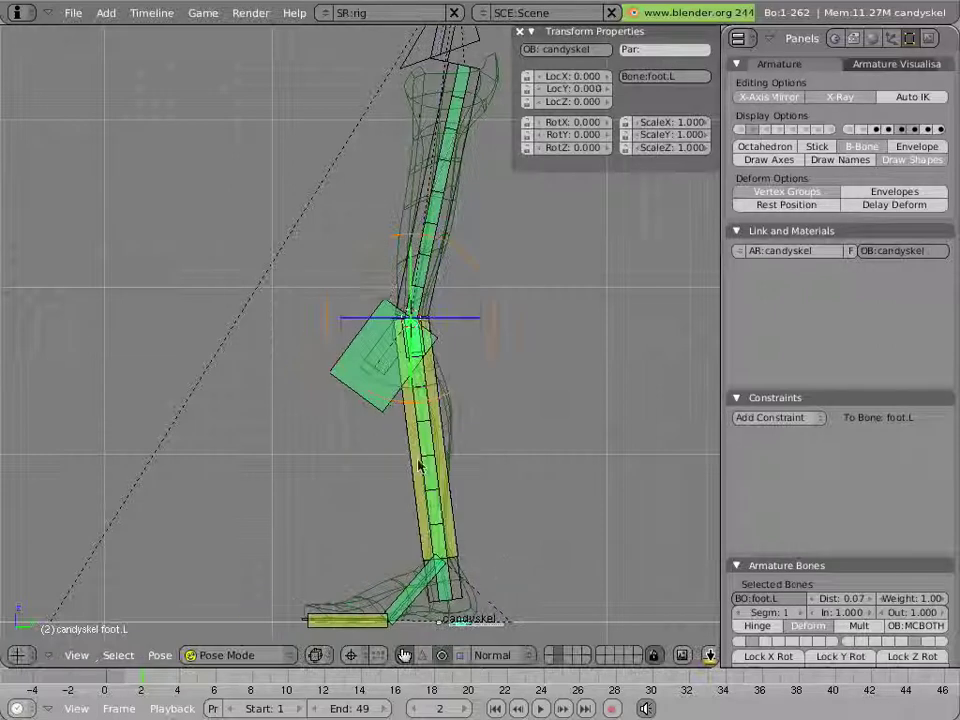
pyautogui.scroll(5, 386, 446)
# - In Edit Mode, parent knee_stretch.L to knee_parent.L with Keep Offset
pyautogui.press('Tab')
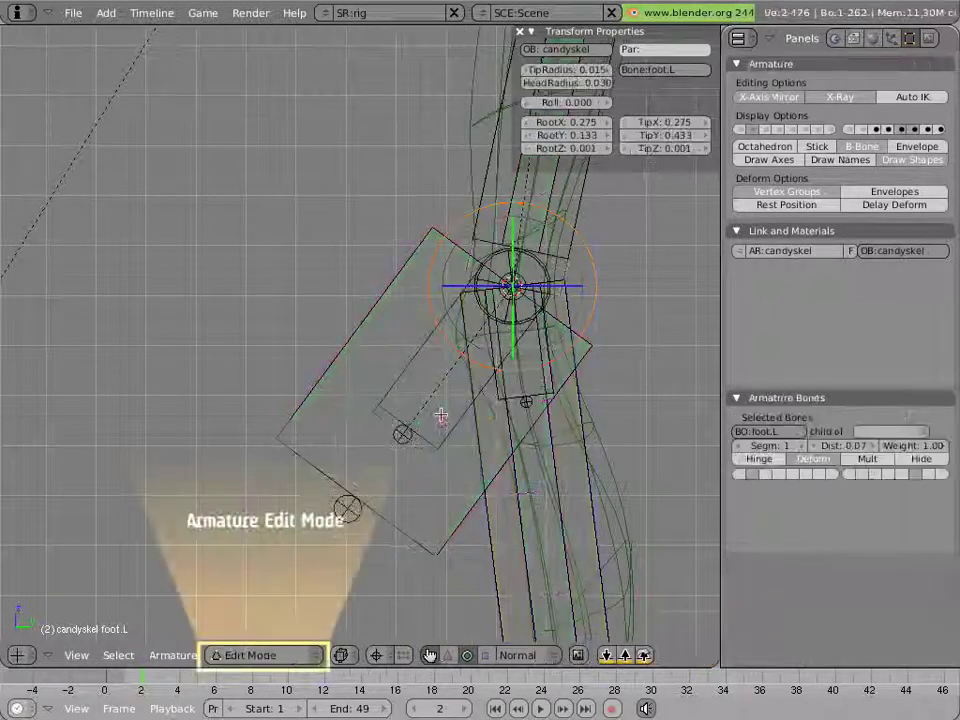
pyautogui.rightClick(410, 389)
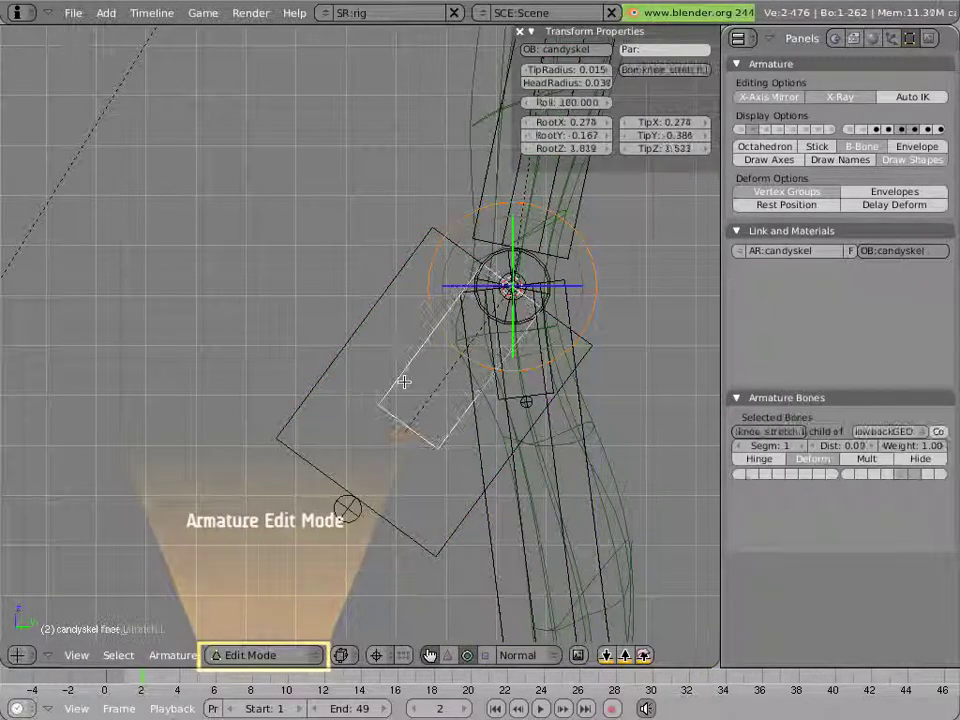
pyautogui.keyDown('shift'); pyautogui.rightClick(352, 312); pyautogui.keyUp('shift')
pyautogui.hotkey('ctrl', 'p')
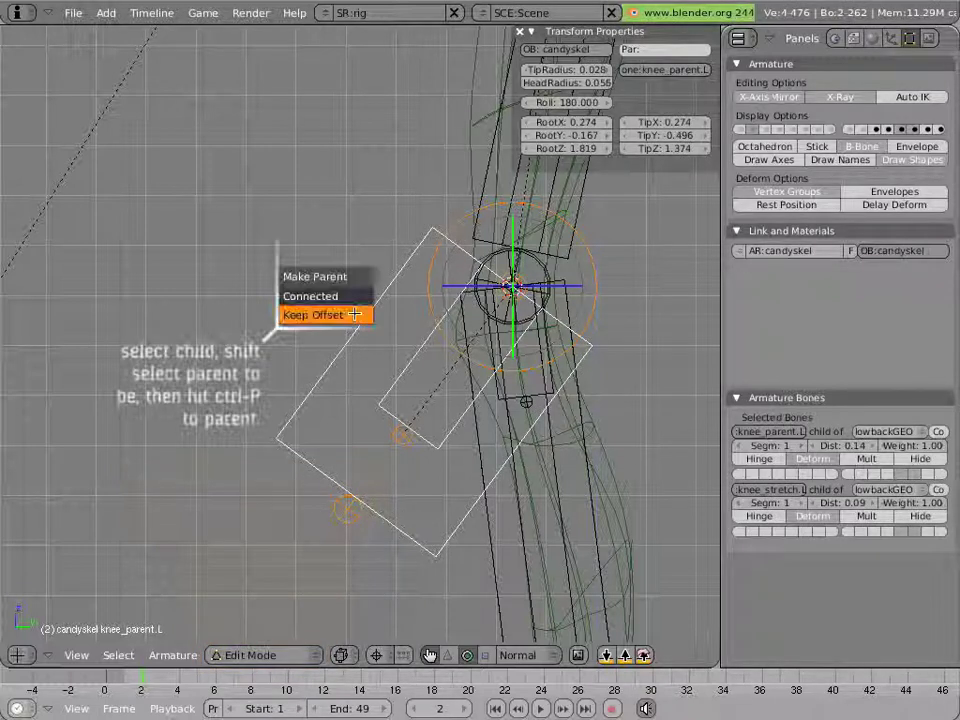
pyautogui.click(354, 314)
# - Back in Pose Mode, raise foot.L so the leg bends sharply at the knee
pyautogui.hotkey('ctrl', 'Tab')
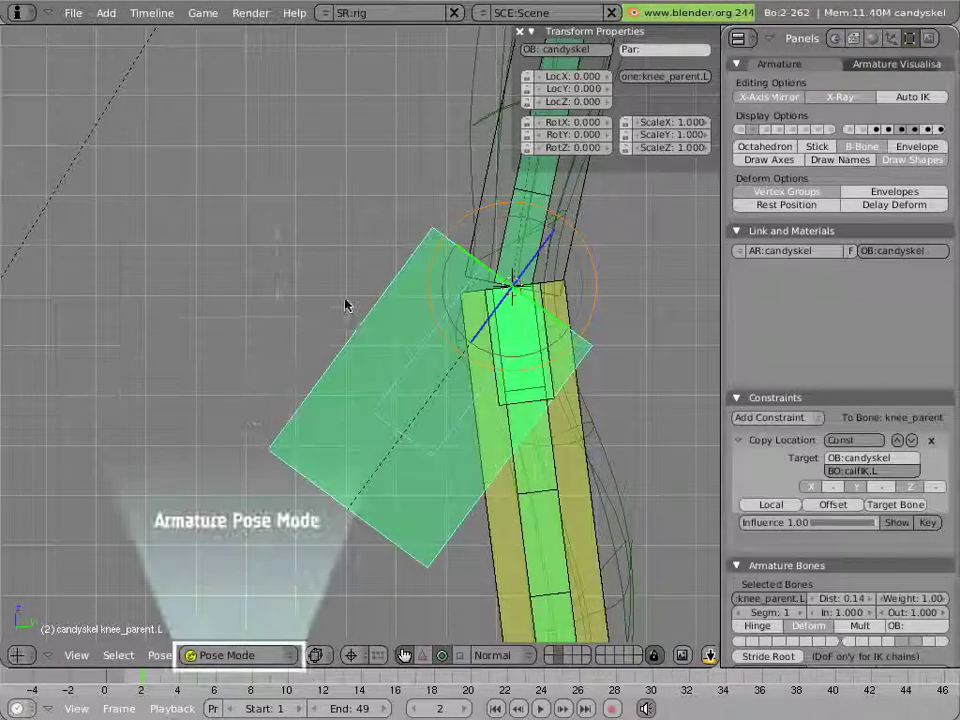
pyautogui.scroll(-6, 345, 305)
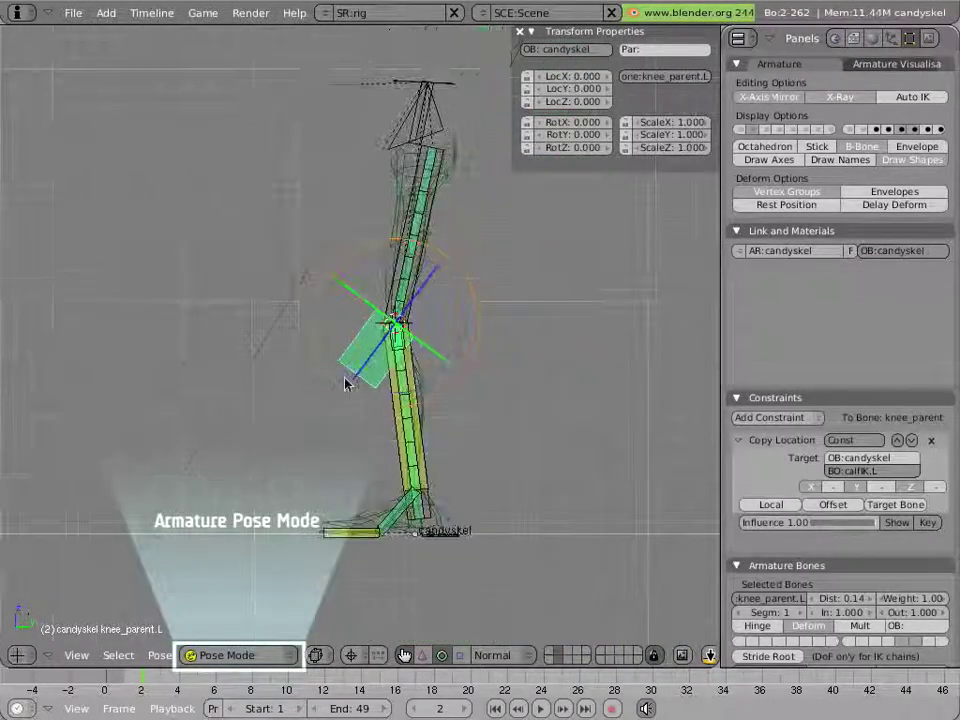
pyautogui.rightClick(457, 538)
pyautogui.press('g')
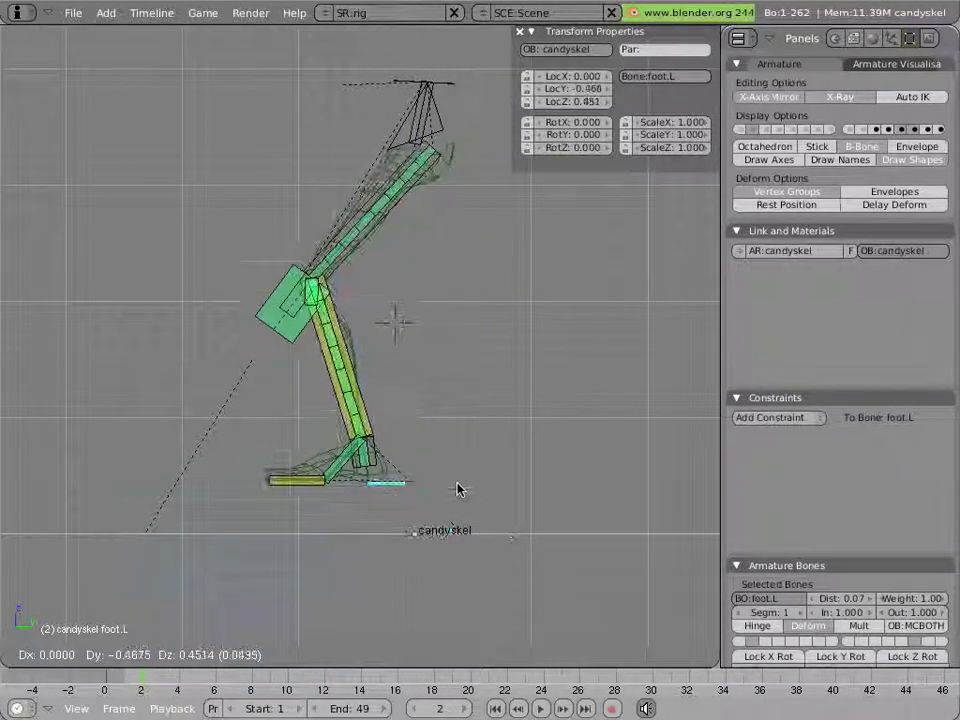
pyautogui.click(433, 456)
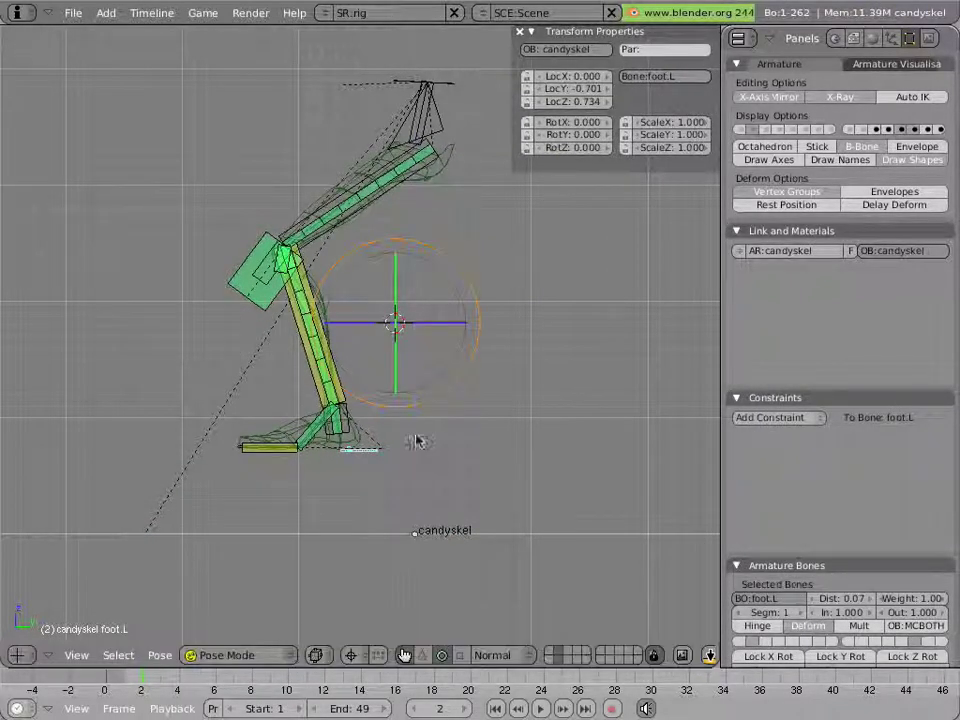
pyautogui.scroll(2, 302, 334)
pyautogui.scroll(1, 294, 332)
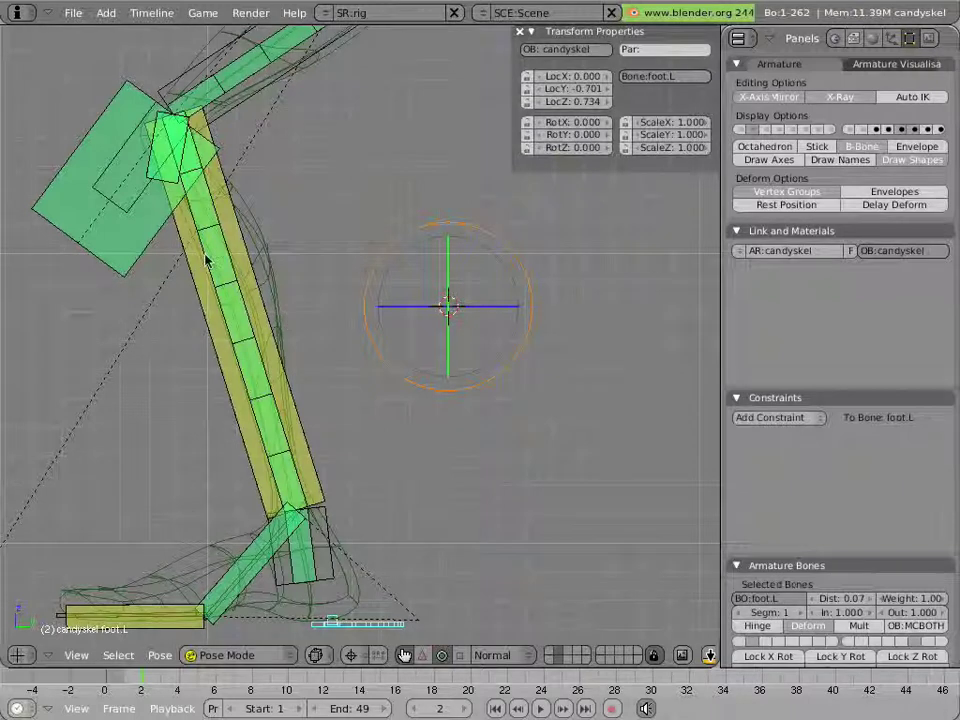
pyautogui.keyDown('shift'); pyautogui.moveTo(205, 260); pyautogui.dragTo(289, 315, button='middle'); pyautogui.keyUp('shift')
# - Trial-move the knee_stretch.L control, then clear its location back to rest
pyautogui.rightClick(293, 315)
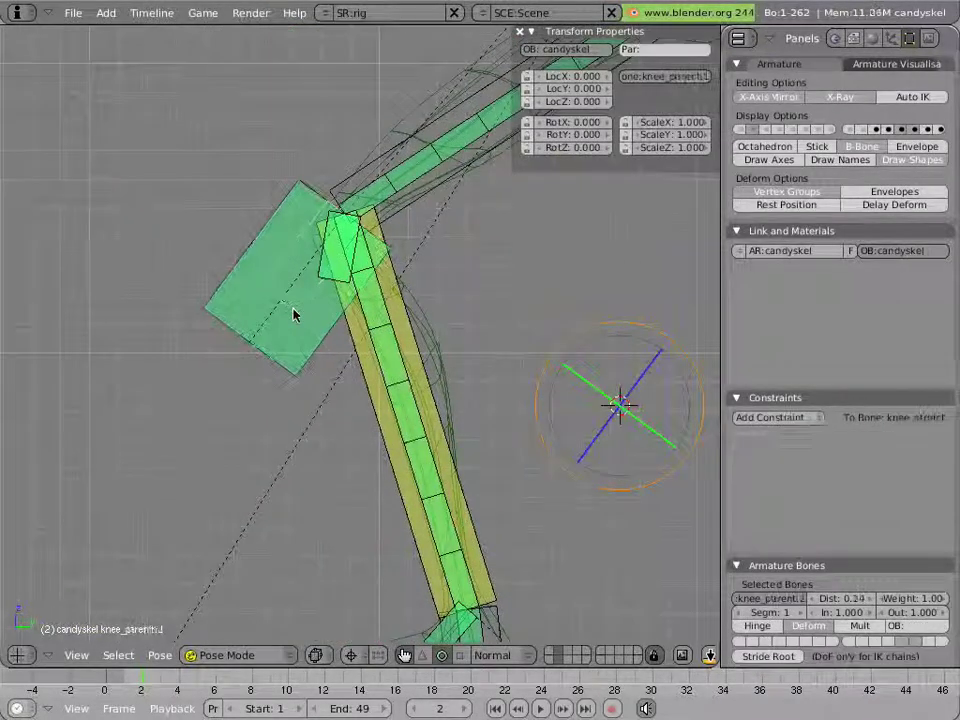
pyautogui.rightClick(293, 315)
pyautogui.scroll(-3, 300, 320)
pyautogui.press('g')
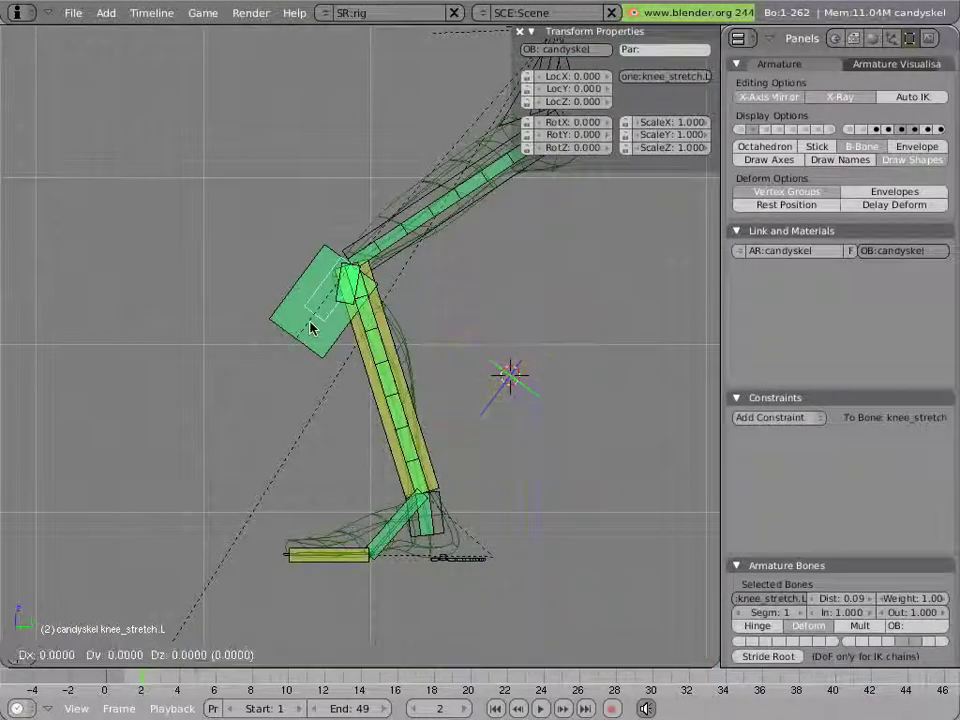
pyautogui.click(90, 262)
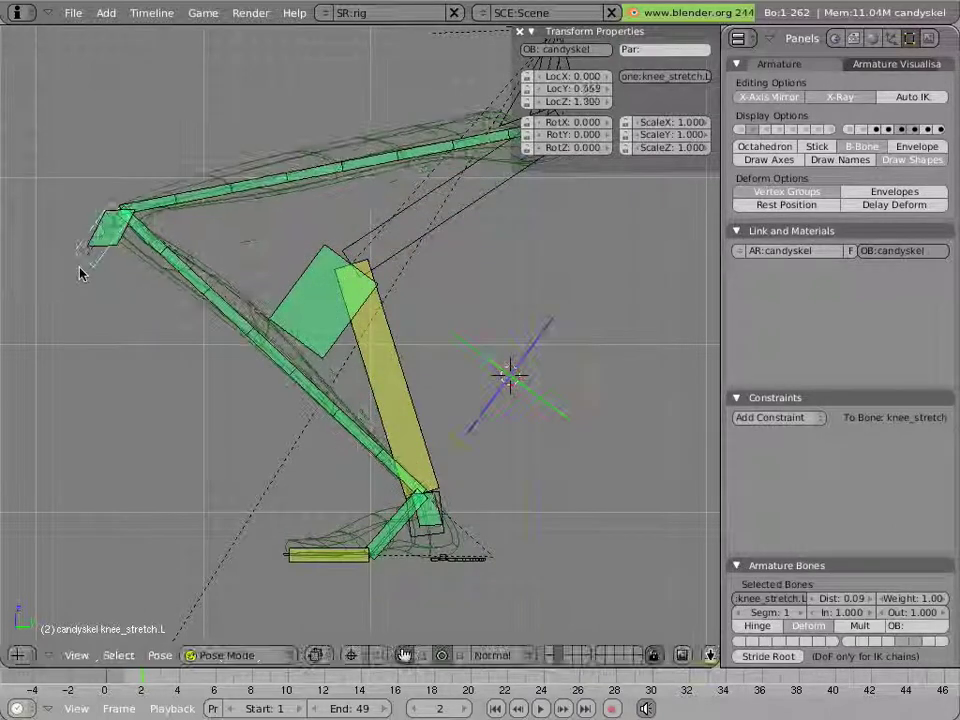
pyautogui.scroll(-2, 128, 300)
pyautogui.press('g')
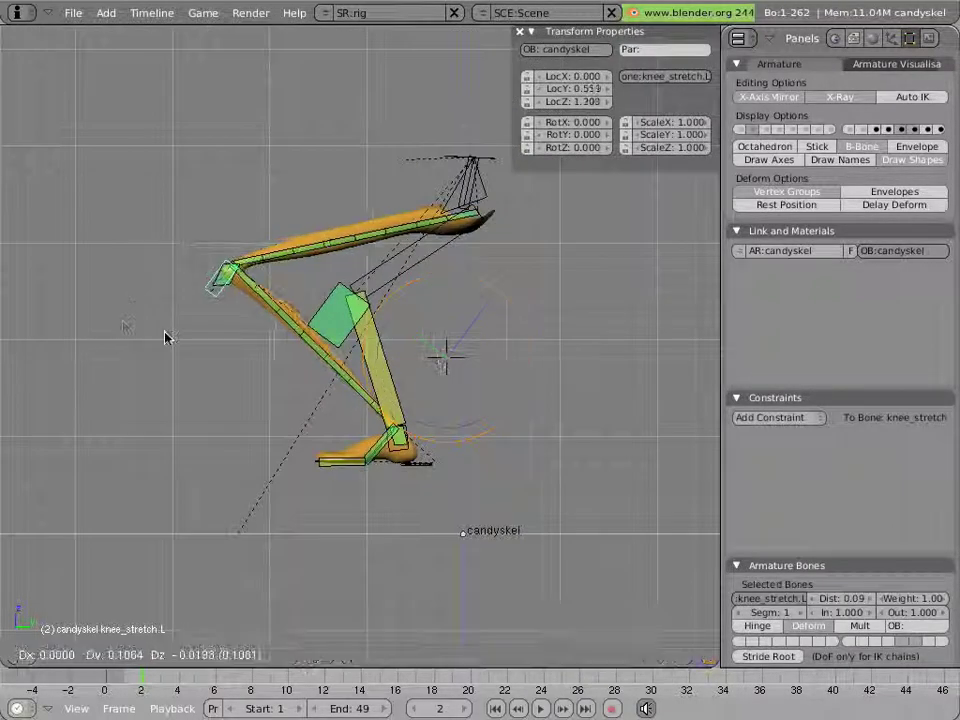
pyautogui.press('Escape')
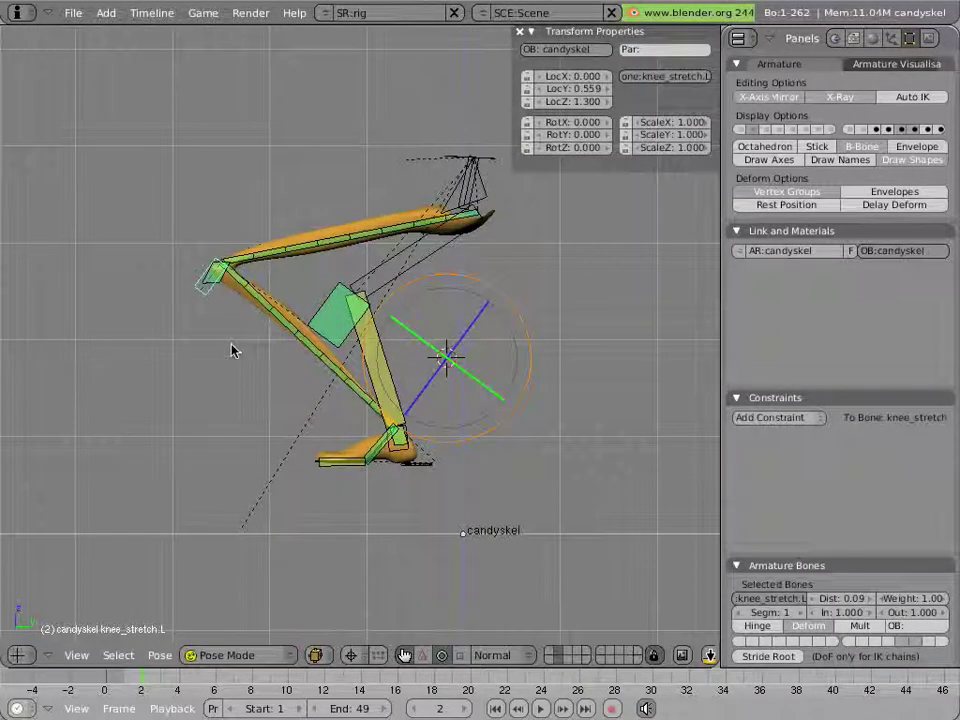
pyautogui.hotkey('alt', 'g')
# - Raise foot.L higher and pull knee_stretch.L about 1.35 units down
pyautogui.rightClick(437, 472)
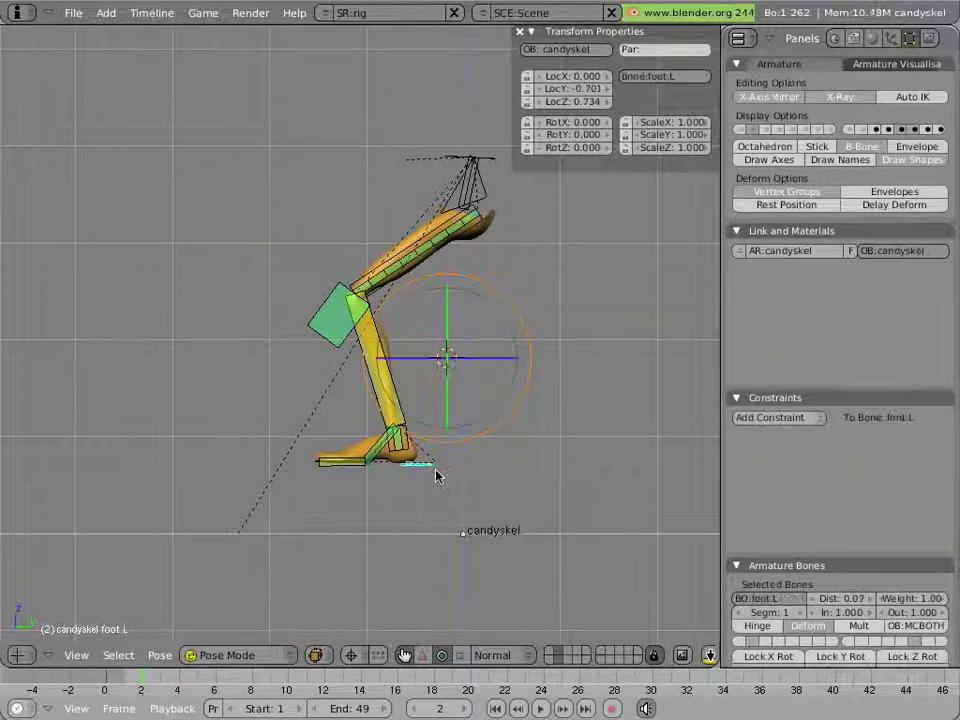
pyautogui.press('g')
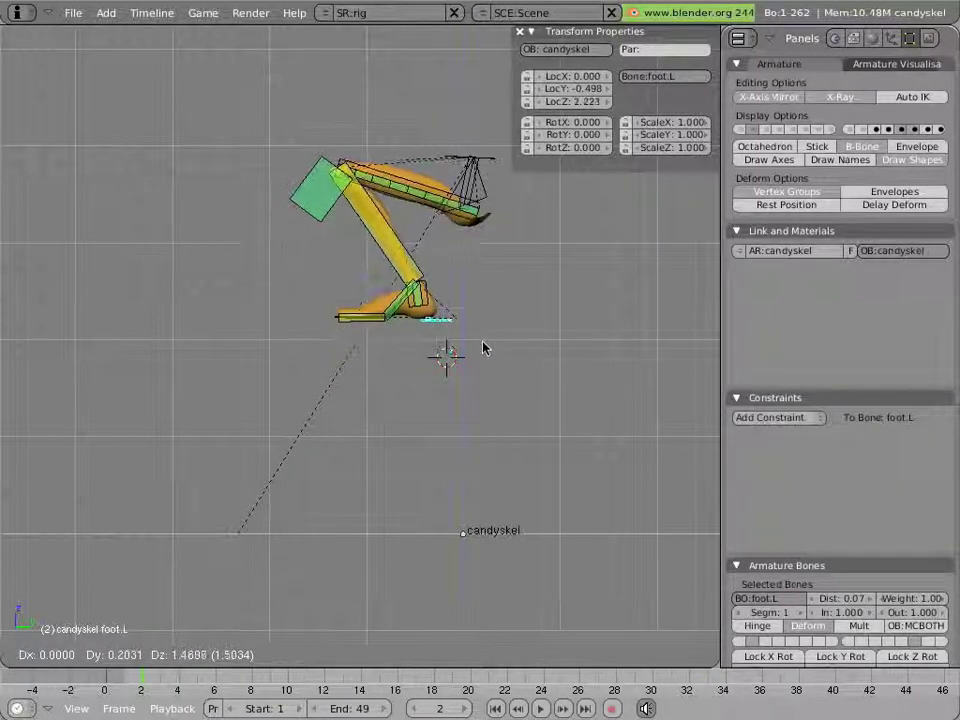
pyautogui.click(483, 347)
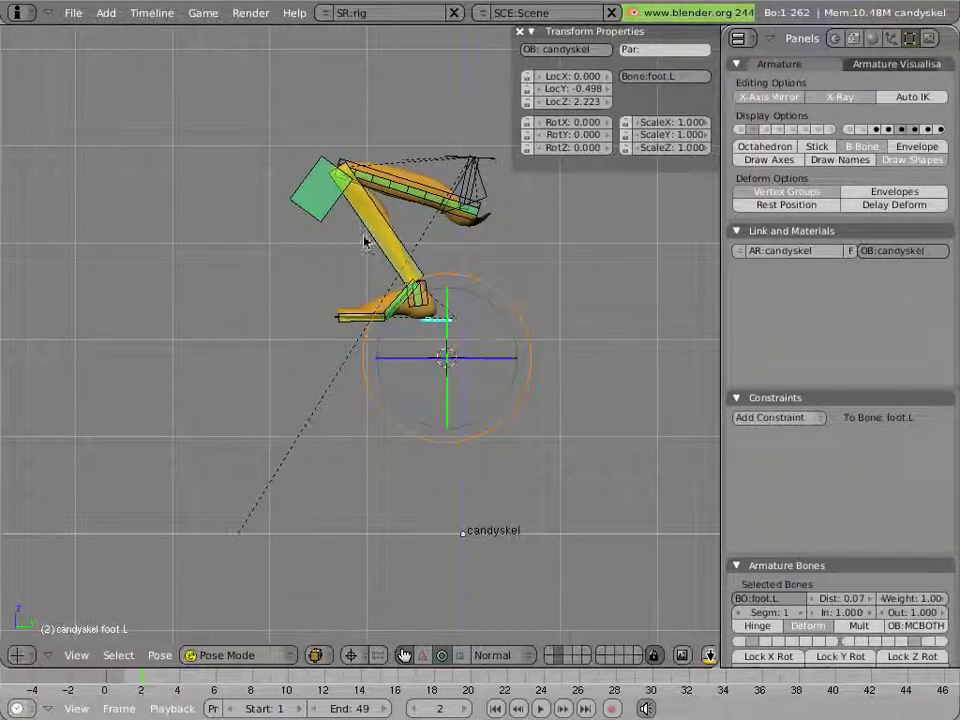
pyautogui.rightClick(316, 196)
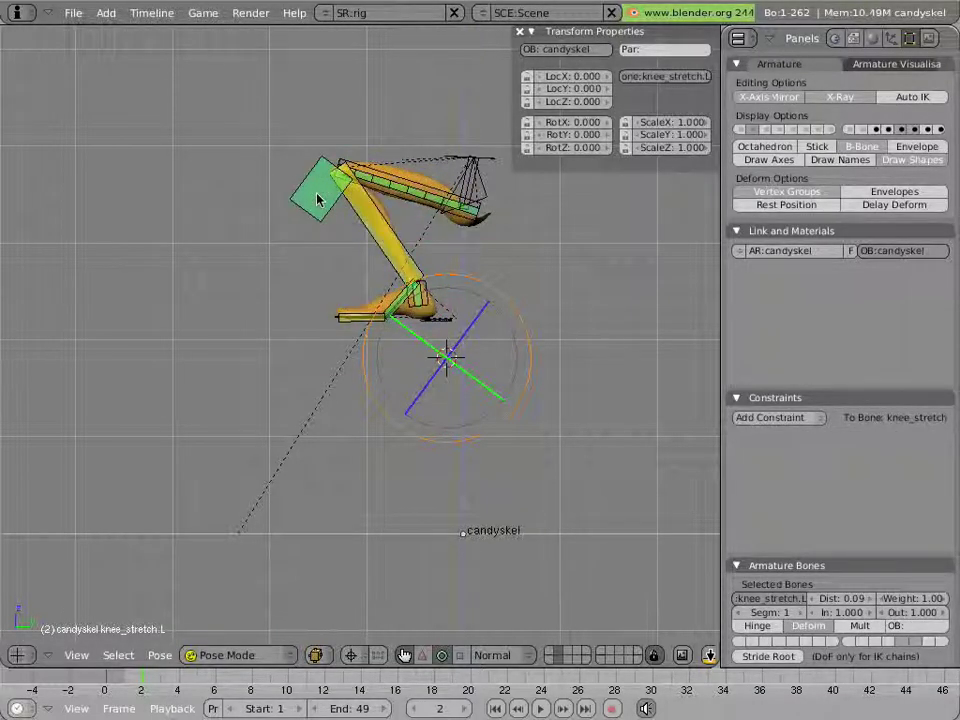
pyautogui.press('g')
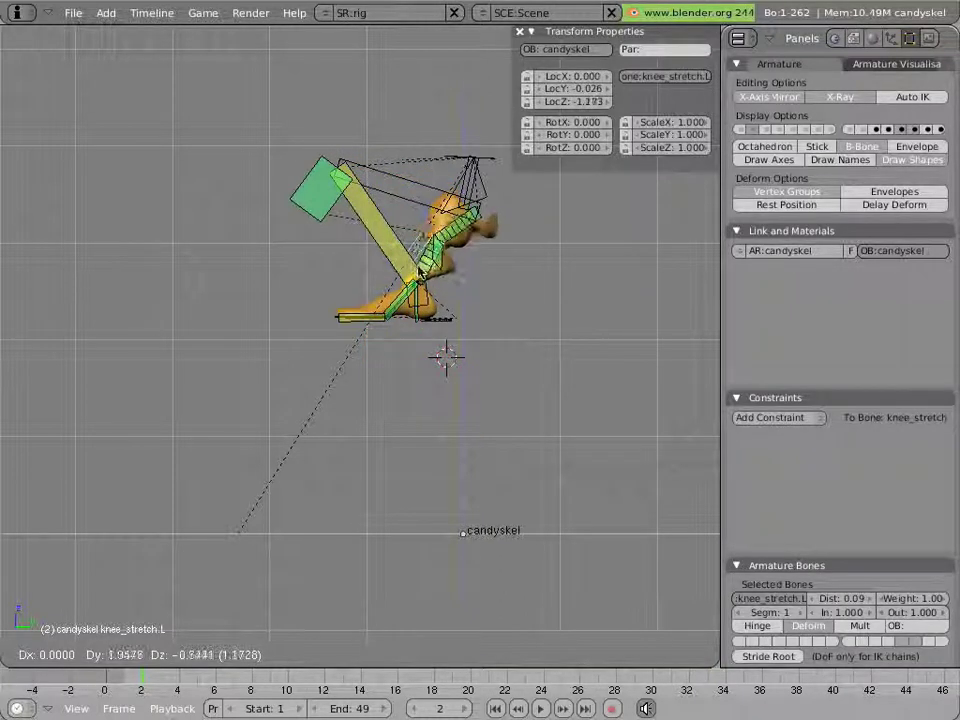
pyautogui.click(425, 278)
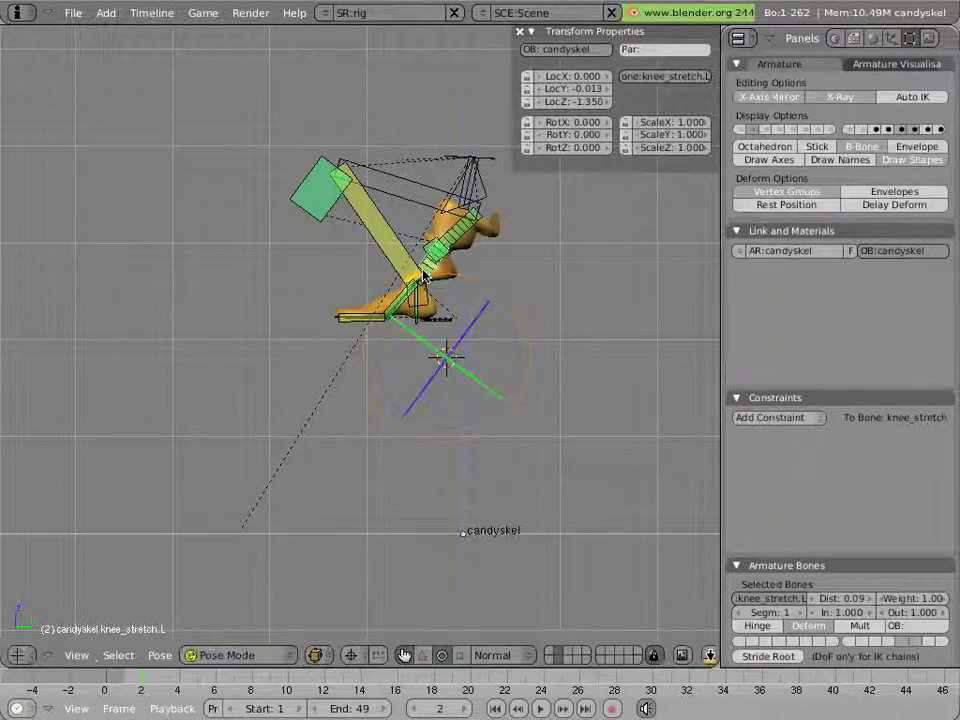
pyautogui.scroll(1, 368, 238)
pyautogui.scroll(1, 405, 240)
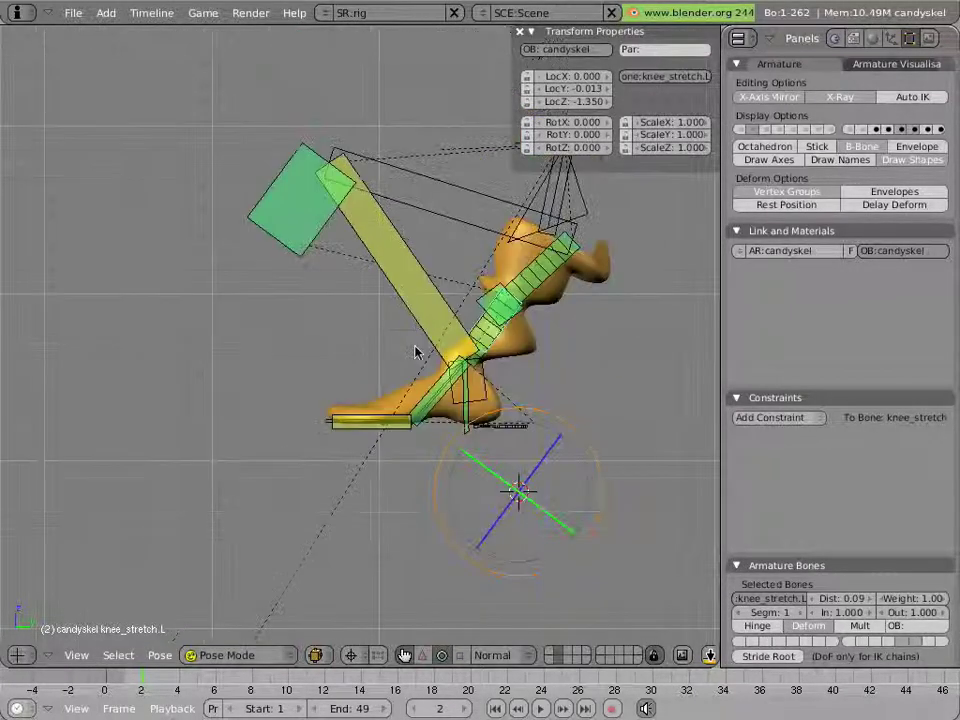
# - Move knee_stretch.L once more, then reset its location to zero with Alt+G
pyautogui.scroll(1, 417, 351)
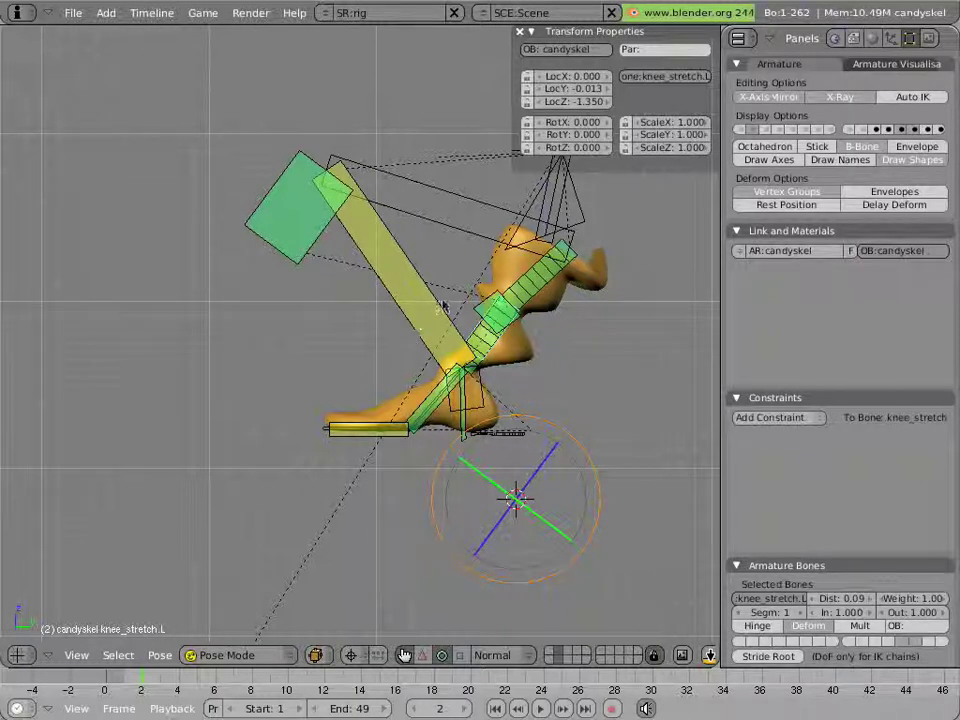
pyautogui.scroll(2, 415, 345)
pyautogui.press('g')
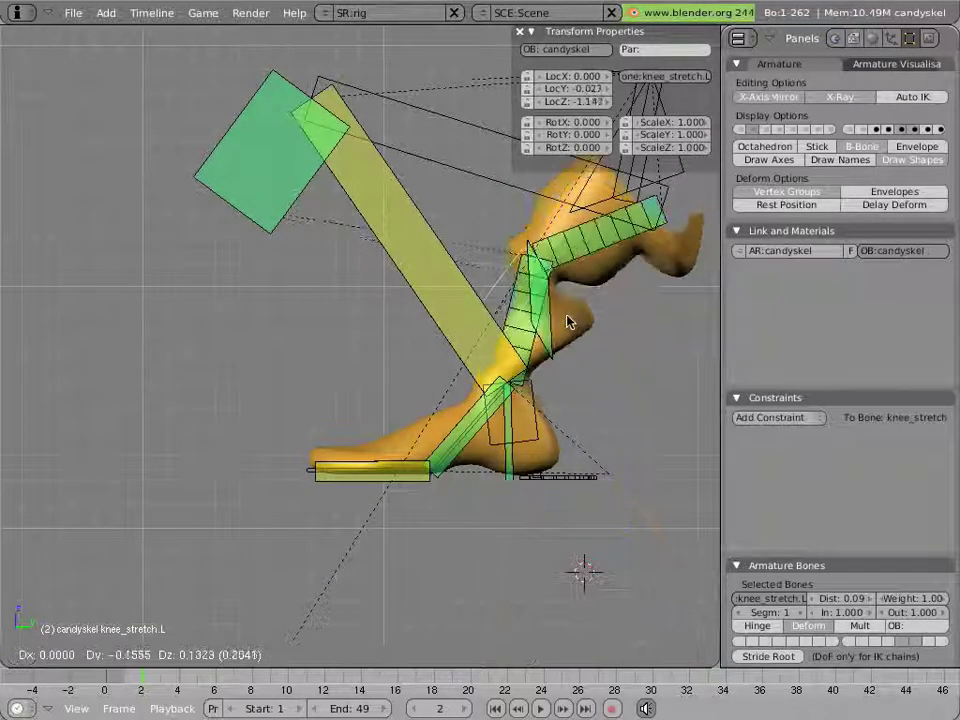
pyautogui.click(588, 289)
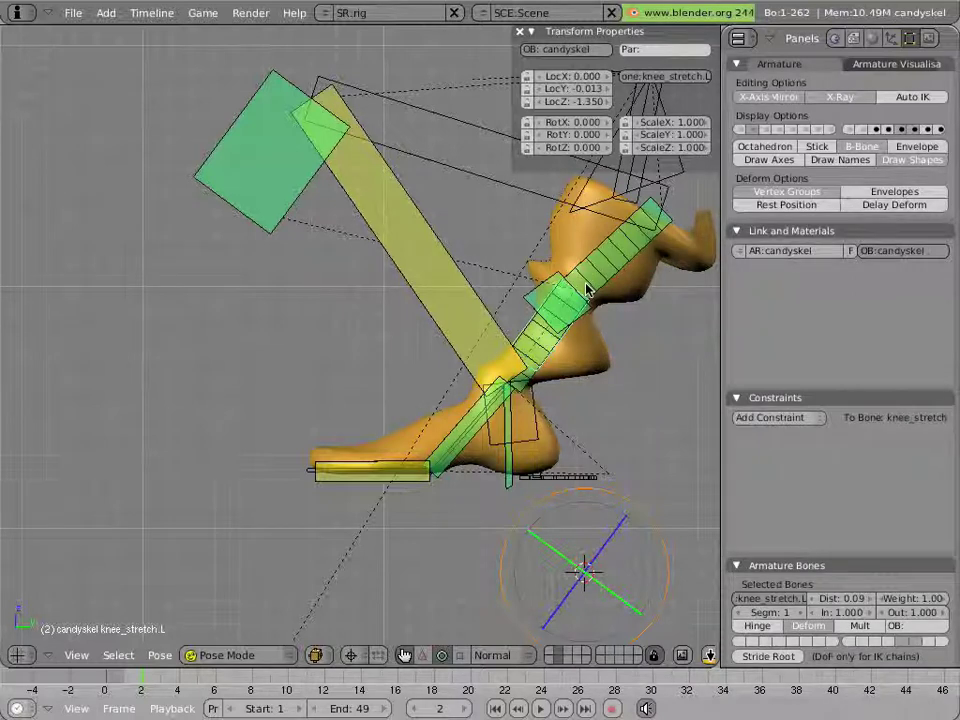
pyautogui.hotkey('alt', 'g')
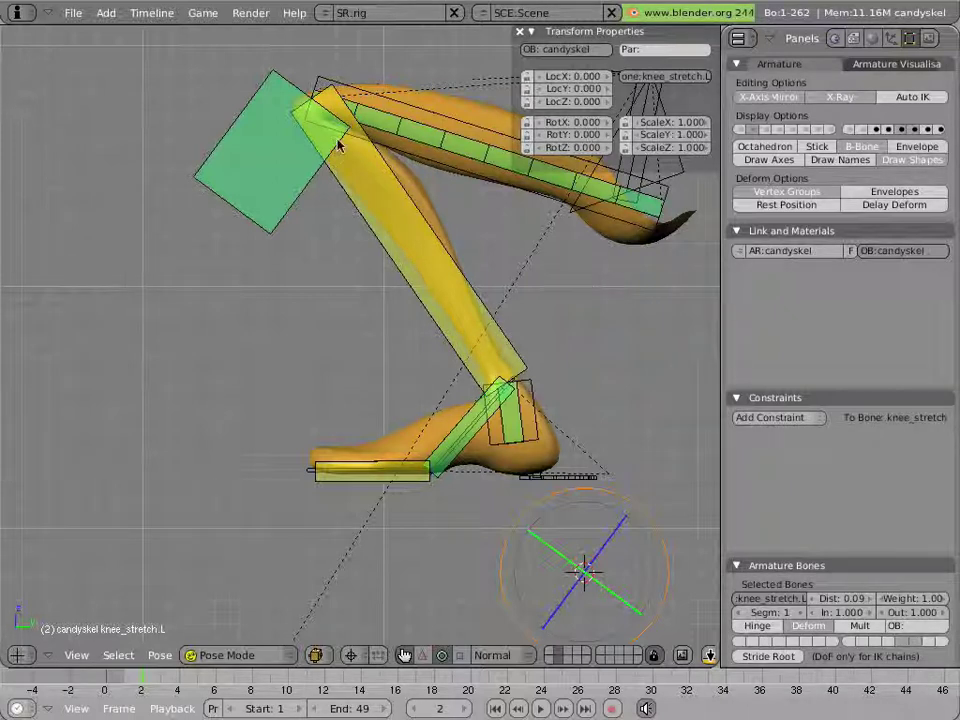
# - Select thigh.L to show its Stretch To constraint on knee_stretch.L (rest length 1.5395)
pyautogui.rightClick(416, 135)
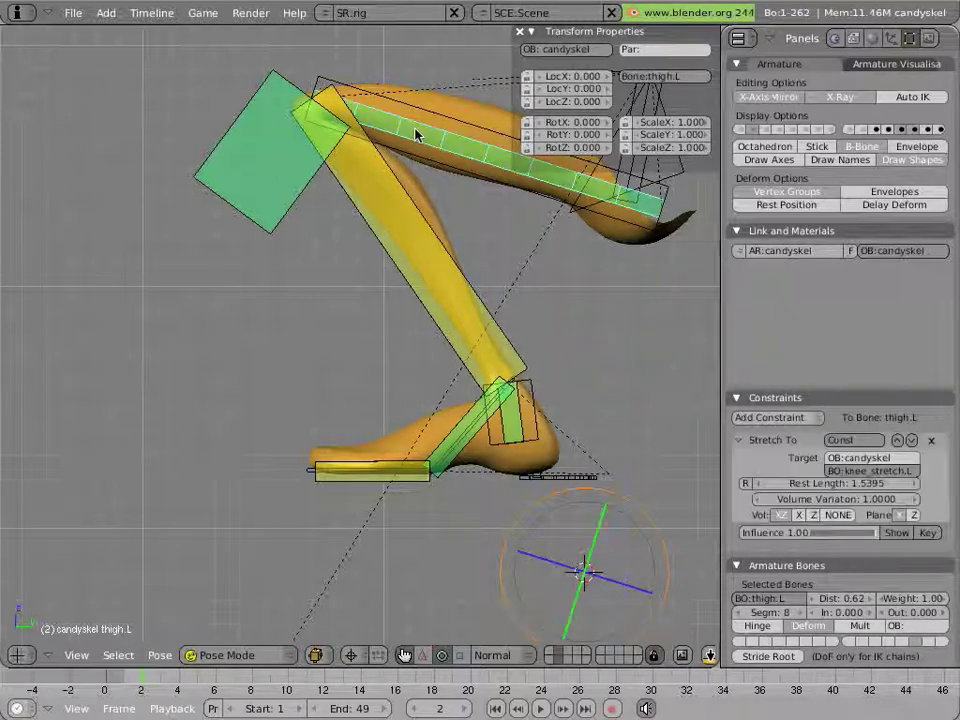